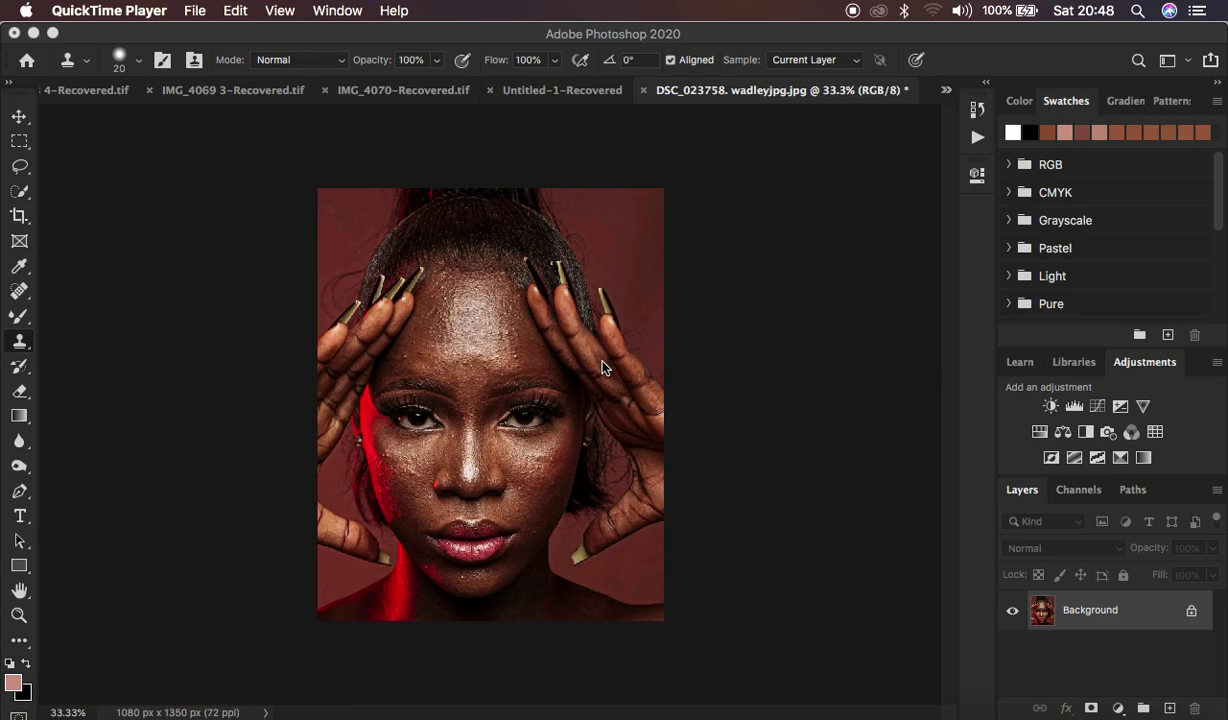
Switch to Photoshop and duplicate the portrait's Background layer twice.
click(725, 32)
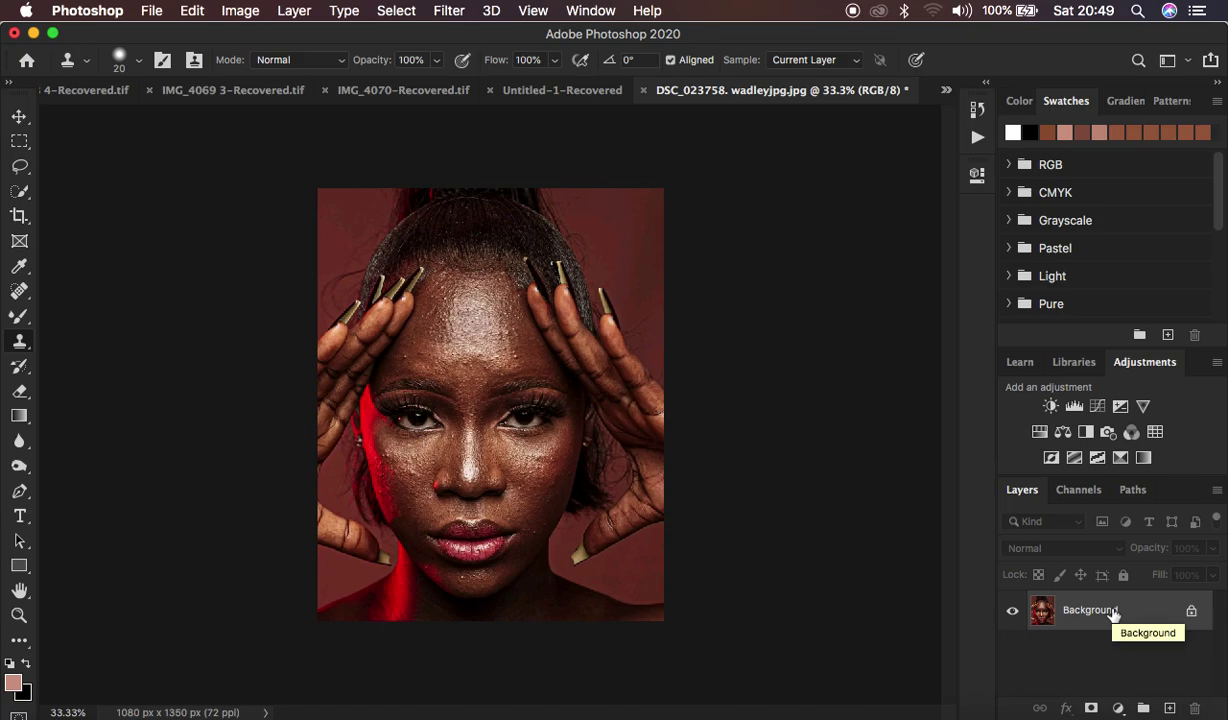
key(super+j)
key(super+j)
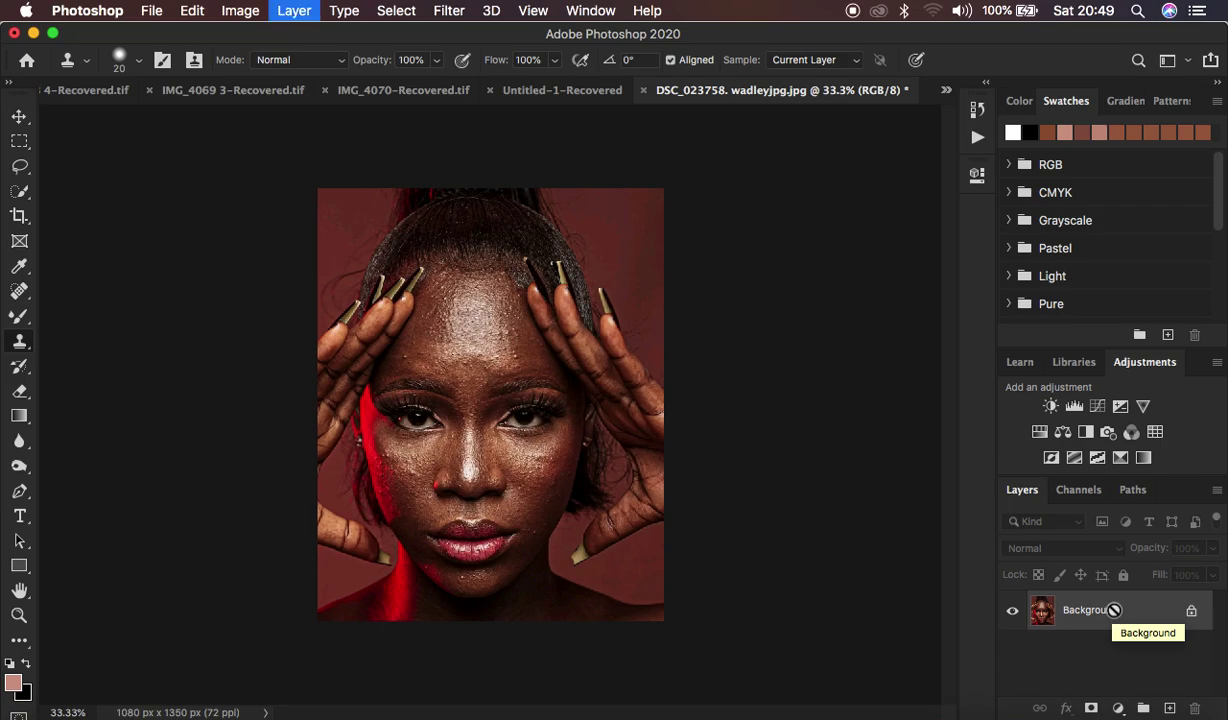
Rename the lower duplicate layer LOW and the upper duplicate layer HIGH.
double_click(1078, 650)
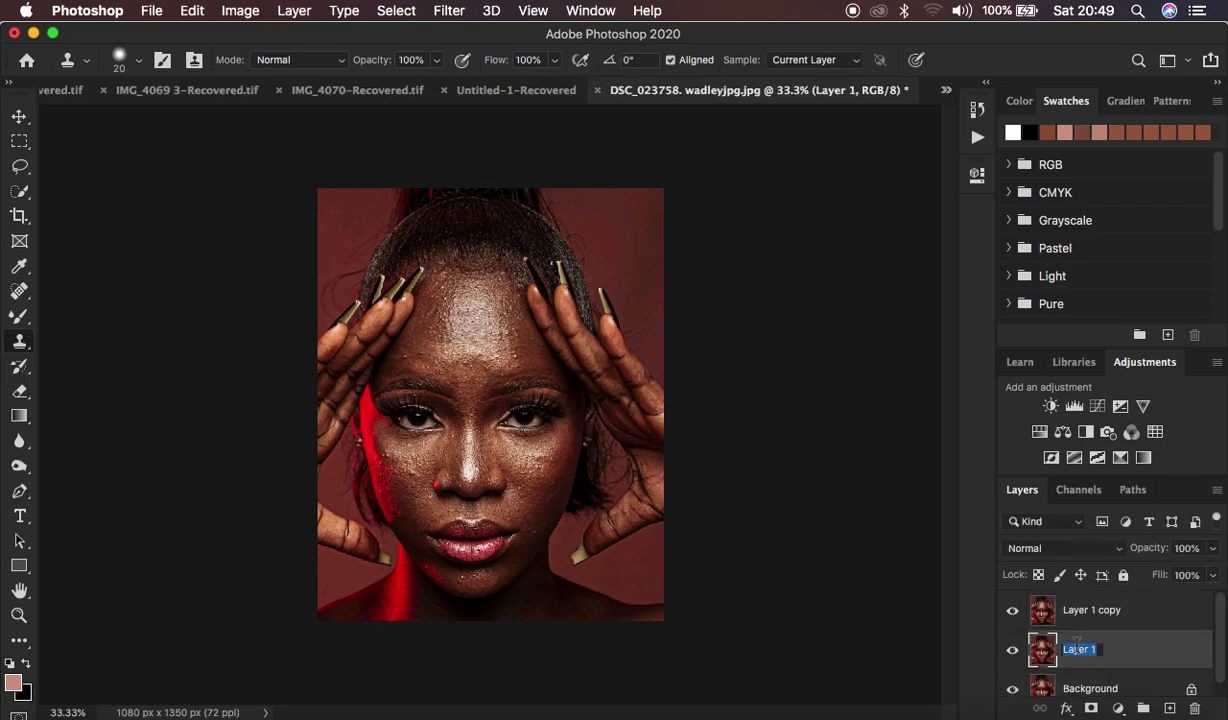
text(LOW)
double_click(1091, 609)
text(HIGH)
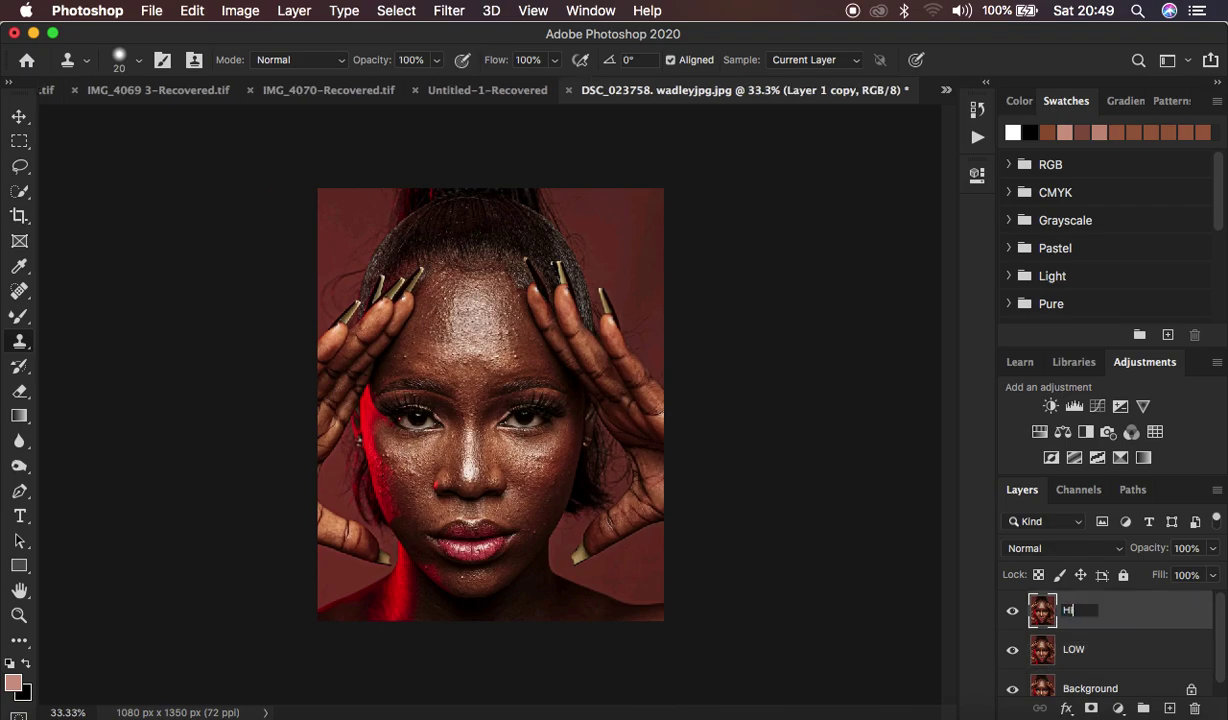
key(Return)
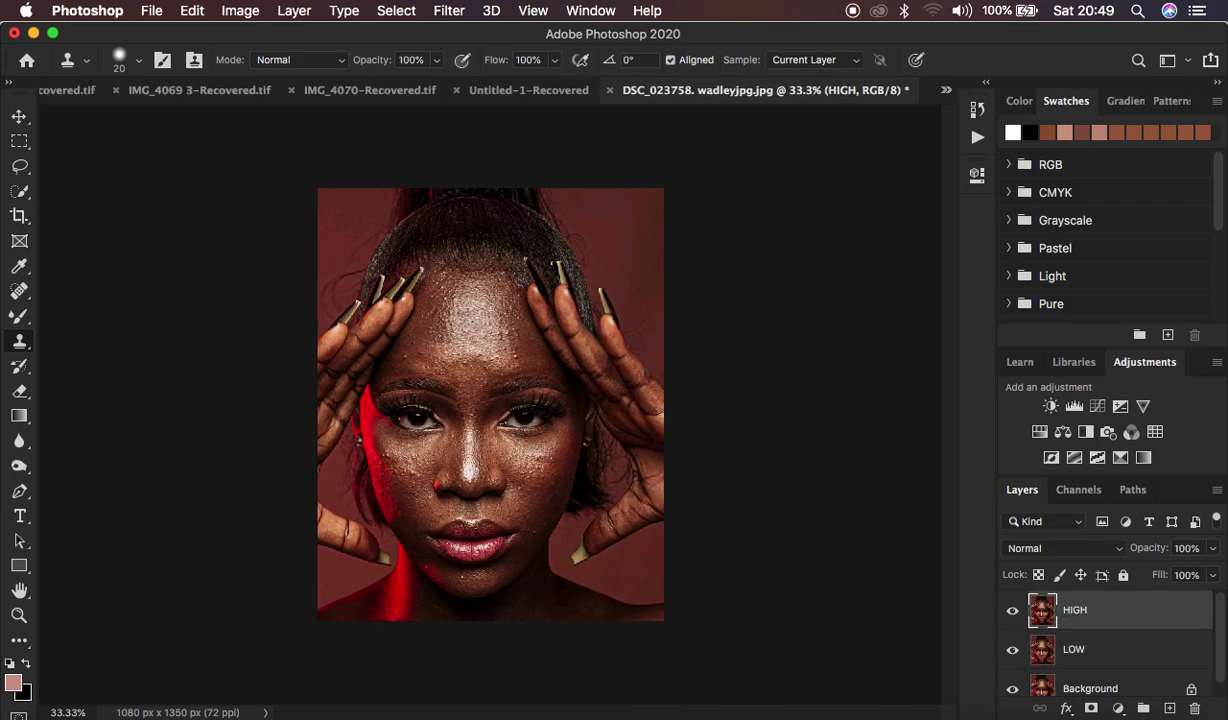
Hide the HIGH layer and apply a Gaussian Blur with a 5.0 pixel radius to the LOW layer.
click(1090, 650)
click(1012, 611)
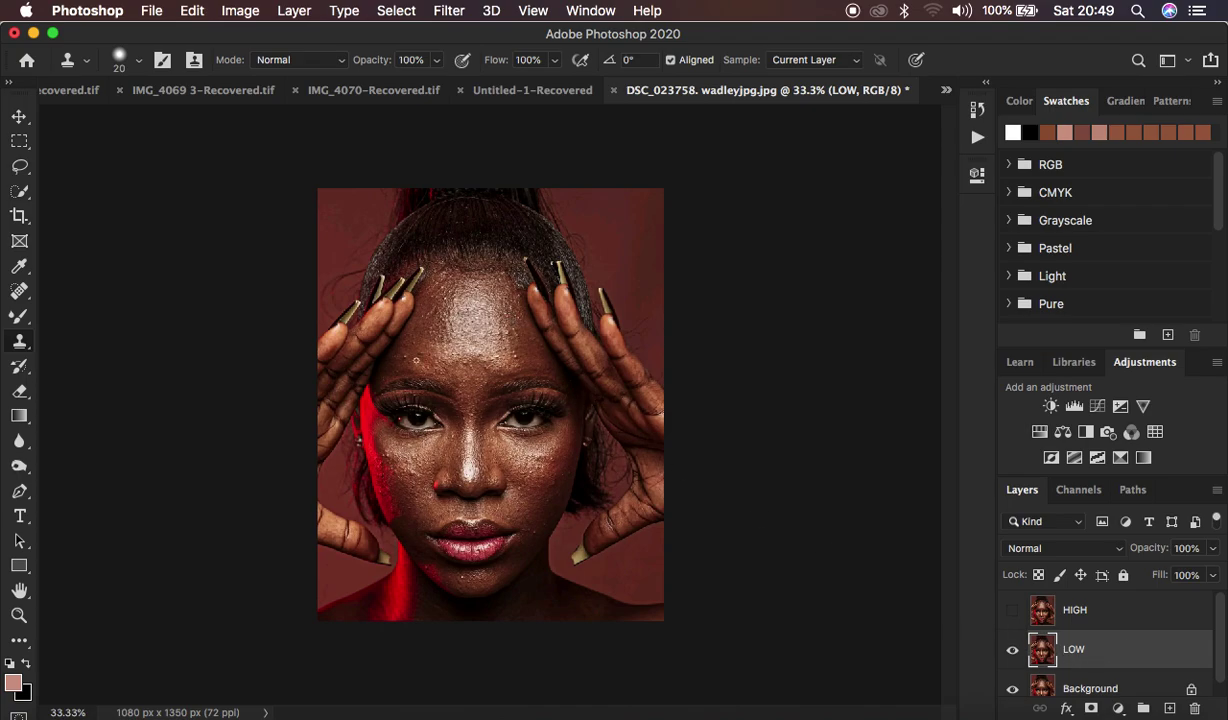
click(448, 12)
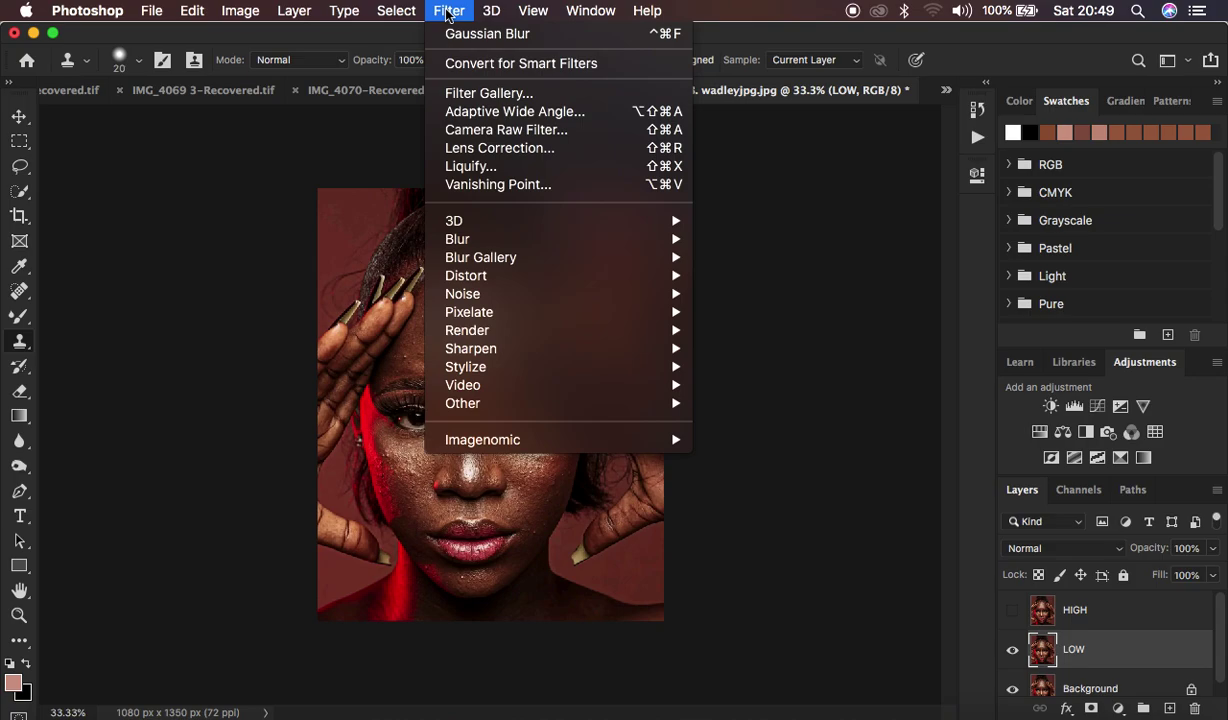
mouse_move(537, 242)
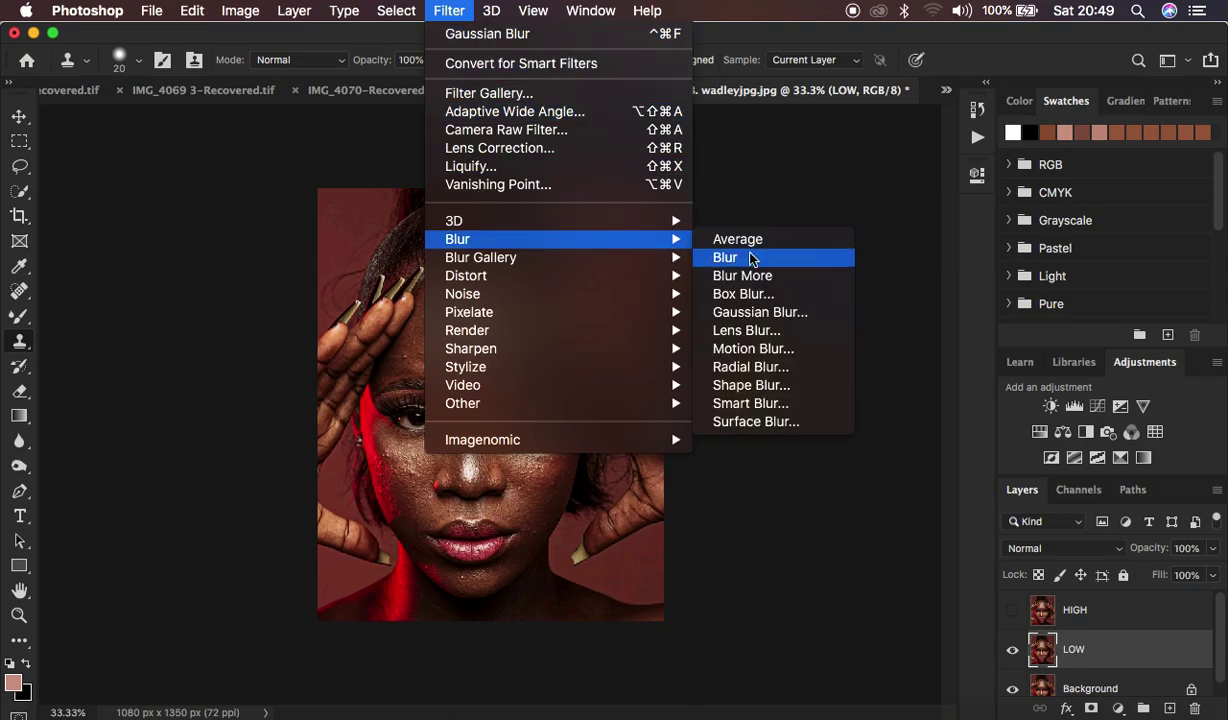
click(771, 313)
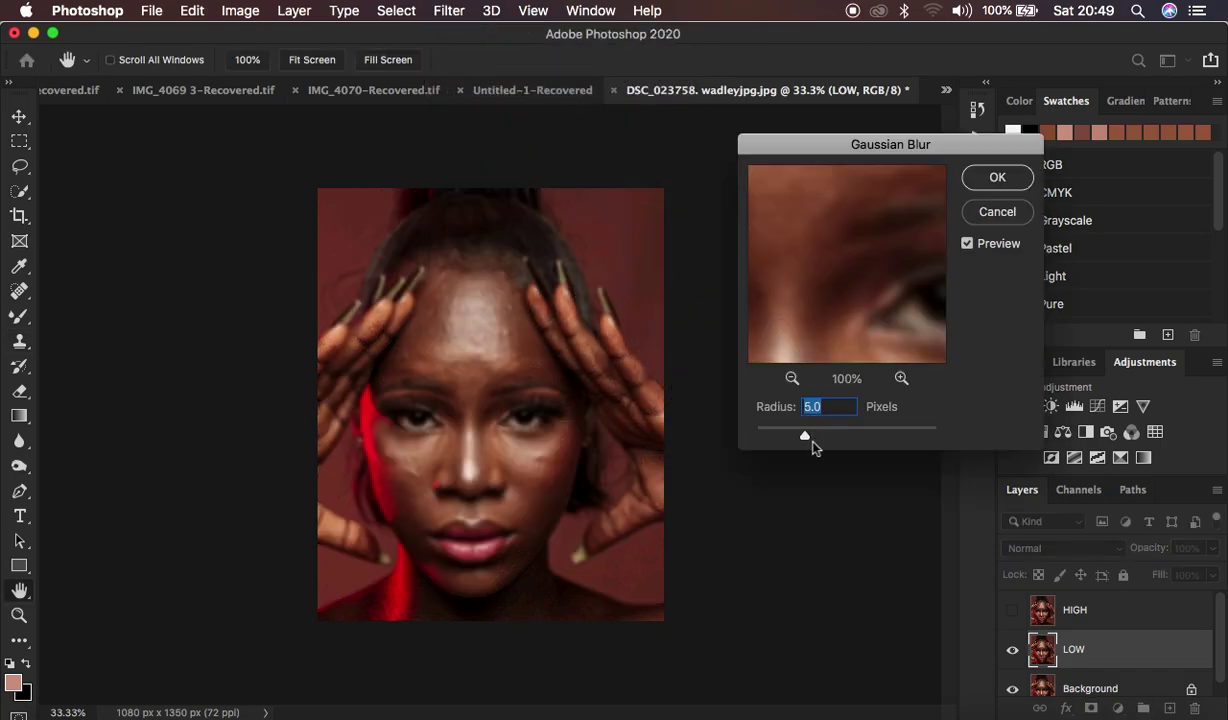
drag(808, 438, 707, 425)
drag(863, 241, 857, 394)
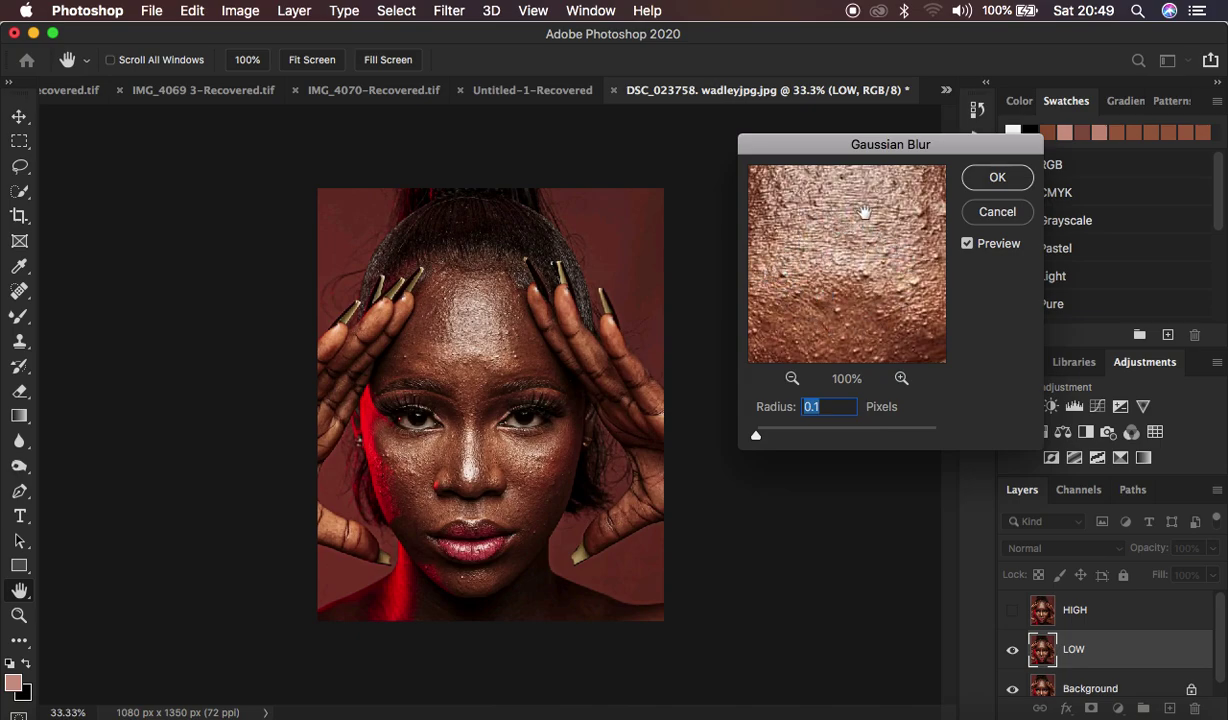
drag(756, 437, 805, 438)
drag(800, 314, 826, 214)
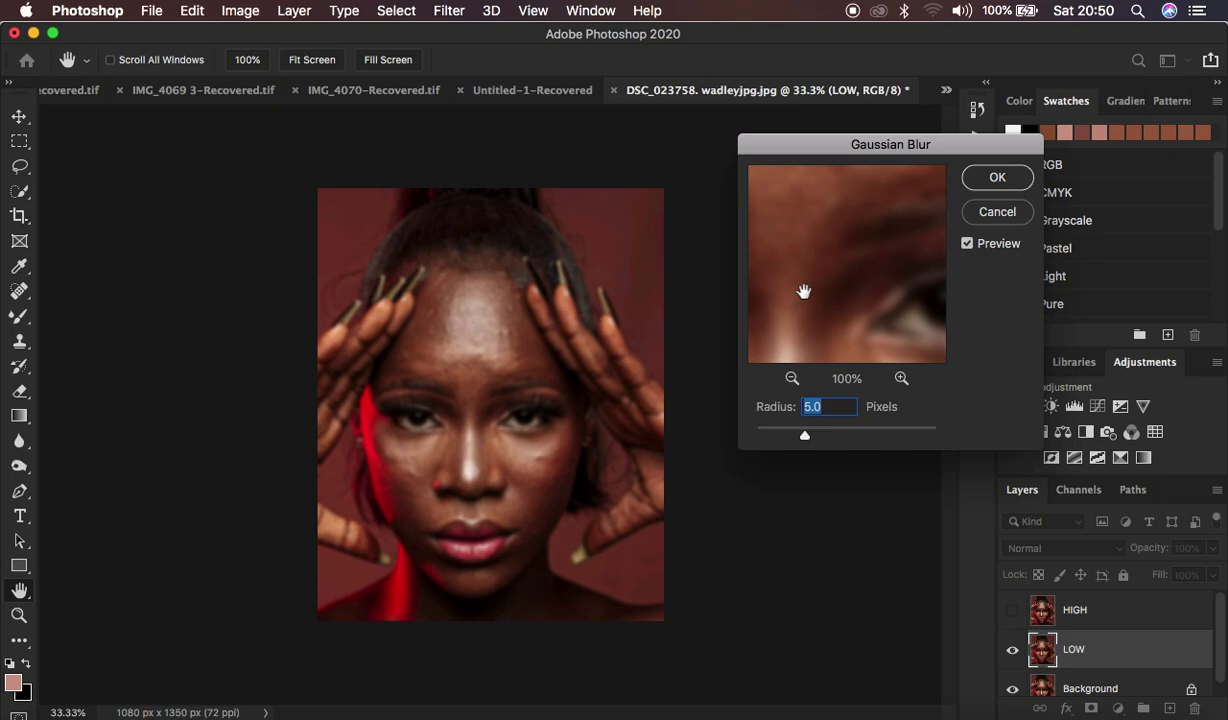
click(997, 178)
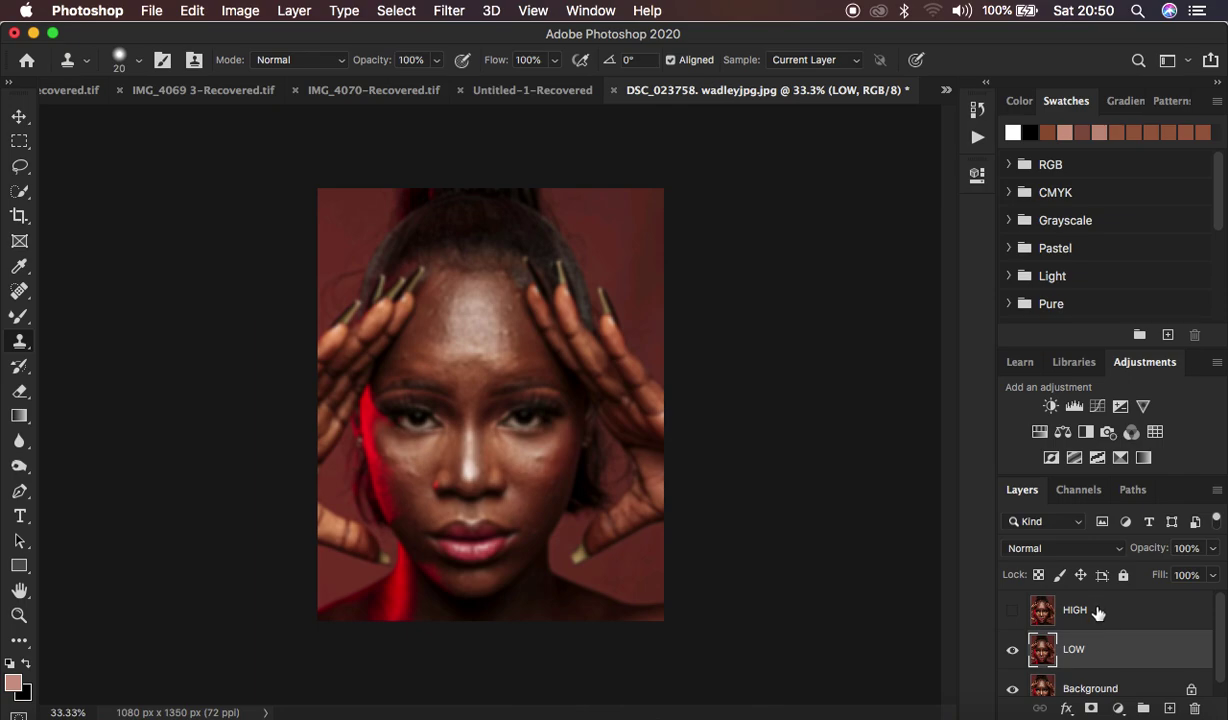
Show and select the HIGH layer, and start Apply Image on it with LOW as the source layer.
click(1052, 600)
click(1012, 612)
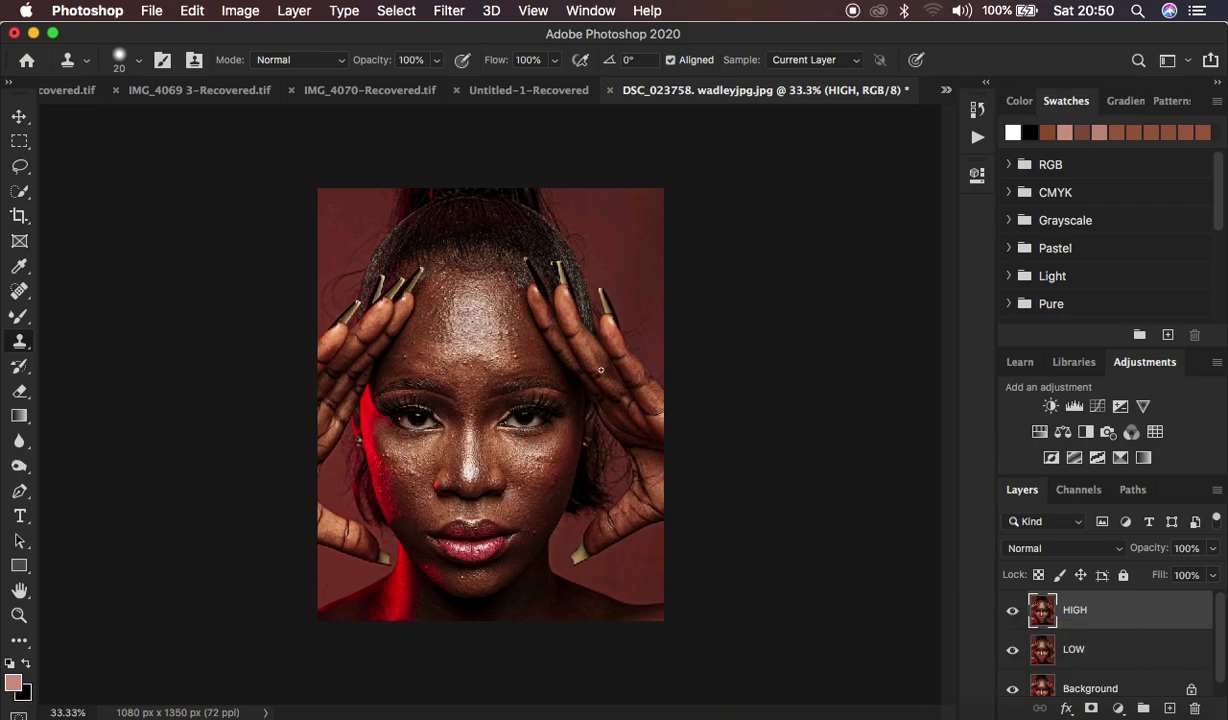
click(240, 10)
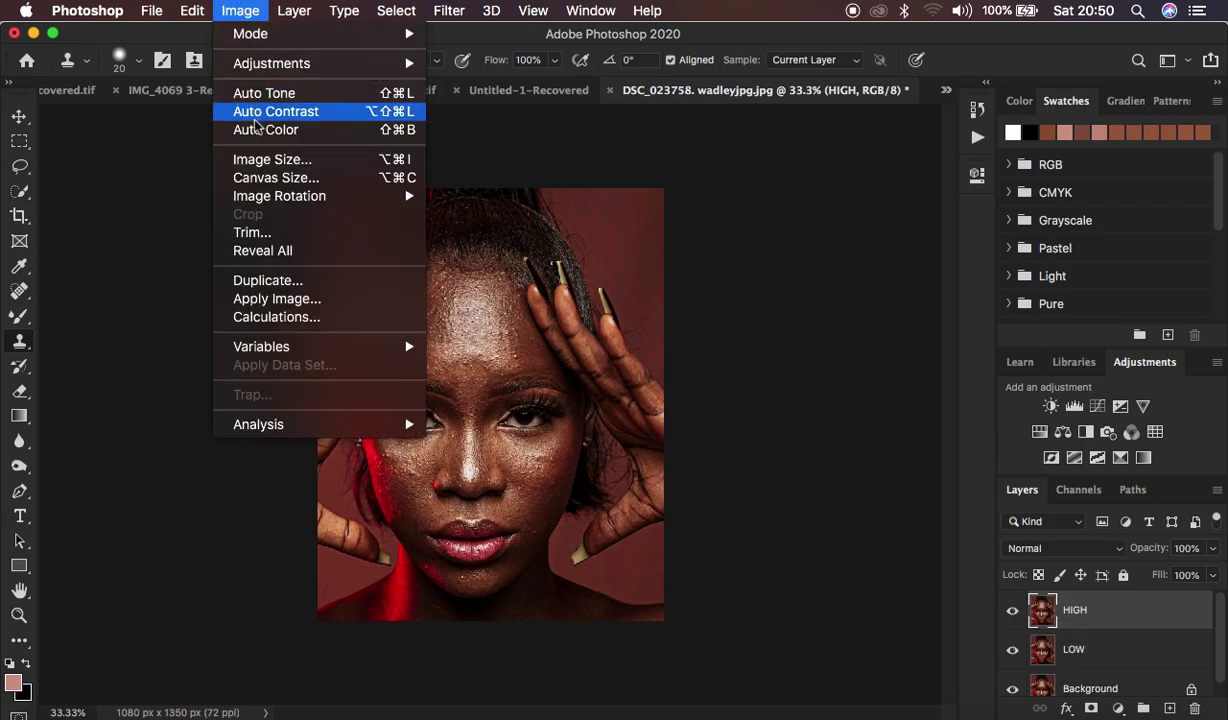
click(295, 300)
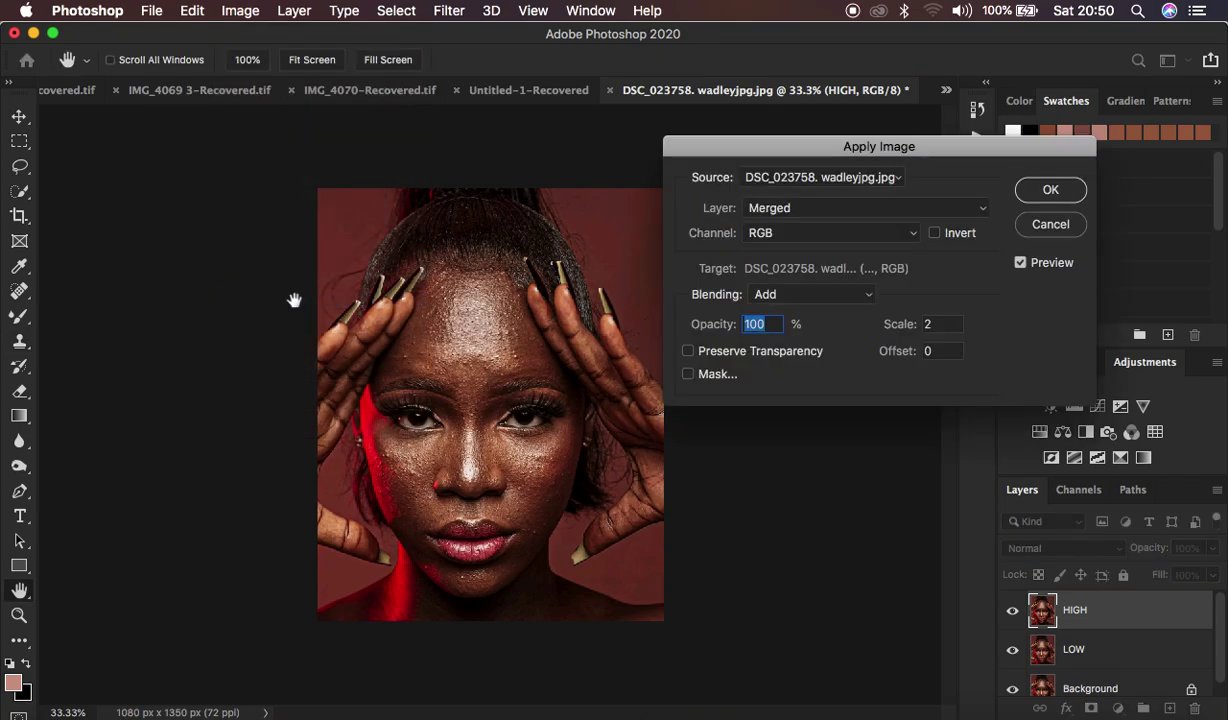
drag(887, 146, 818, 141)
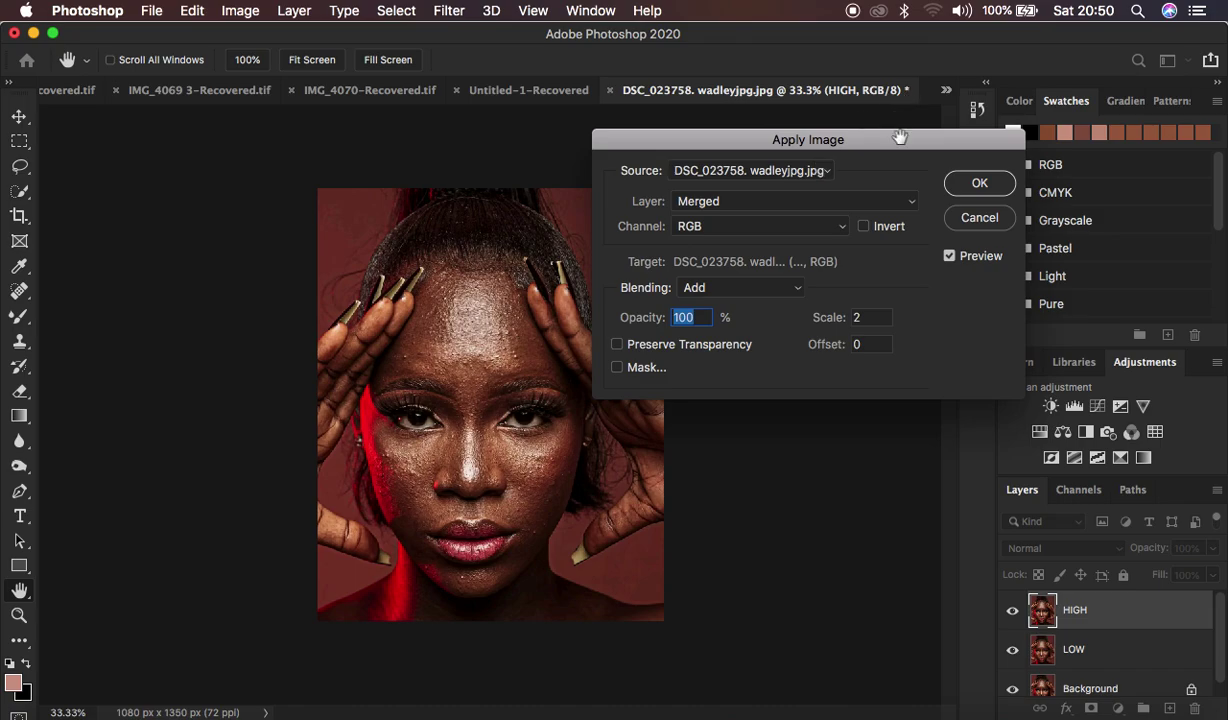
click(731, 205)
click(733, 244)
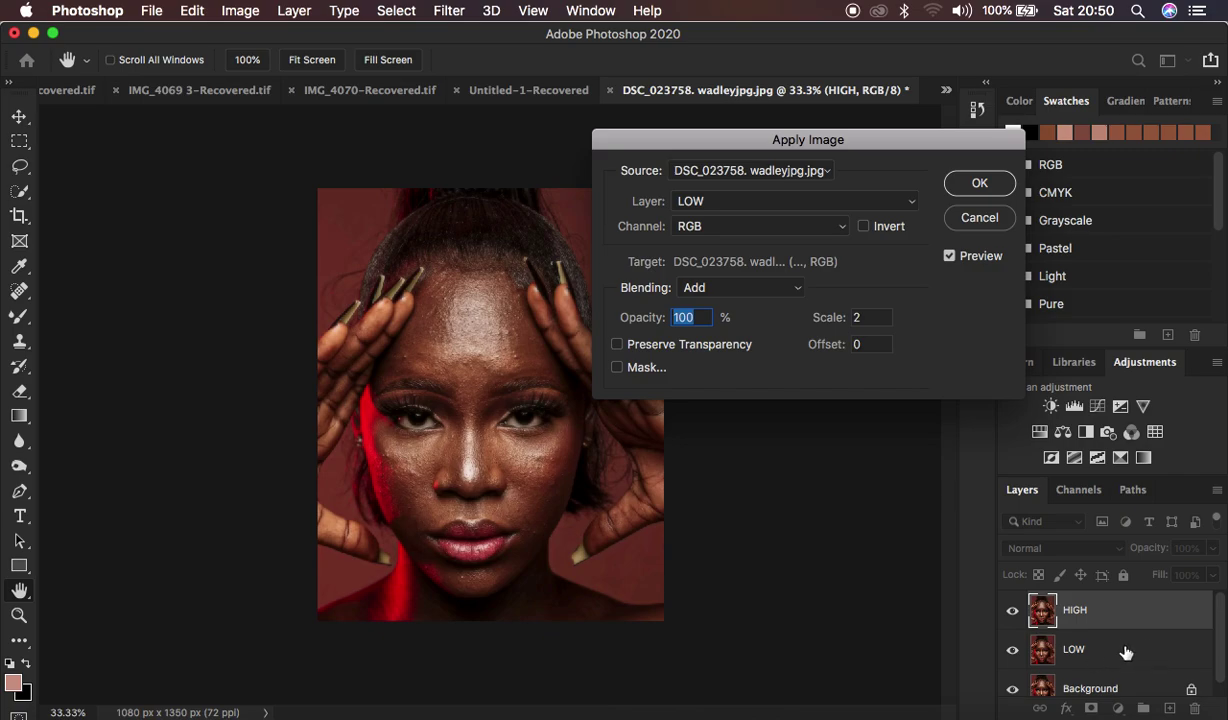
Apply the image with Subtract blending, scale 2 and offset 128, and set the HIGH layer's blend mode to Linear Light.
click(726, 287)
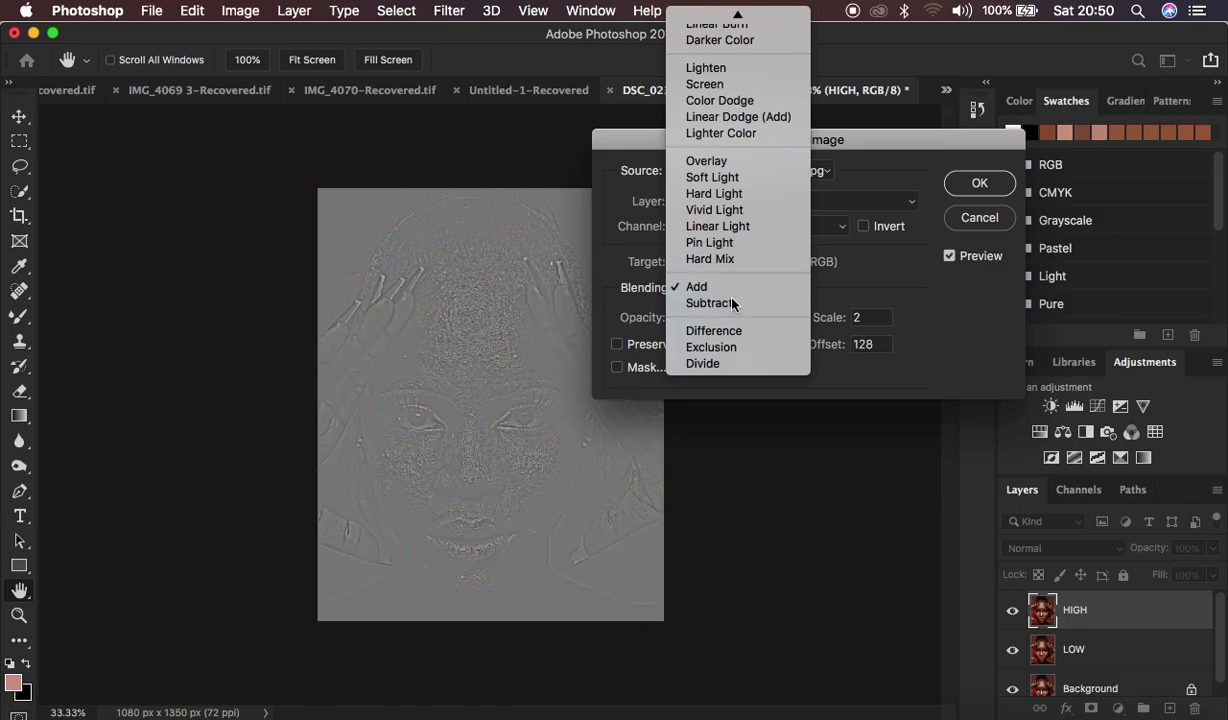
click(718, 303)
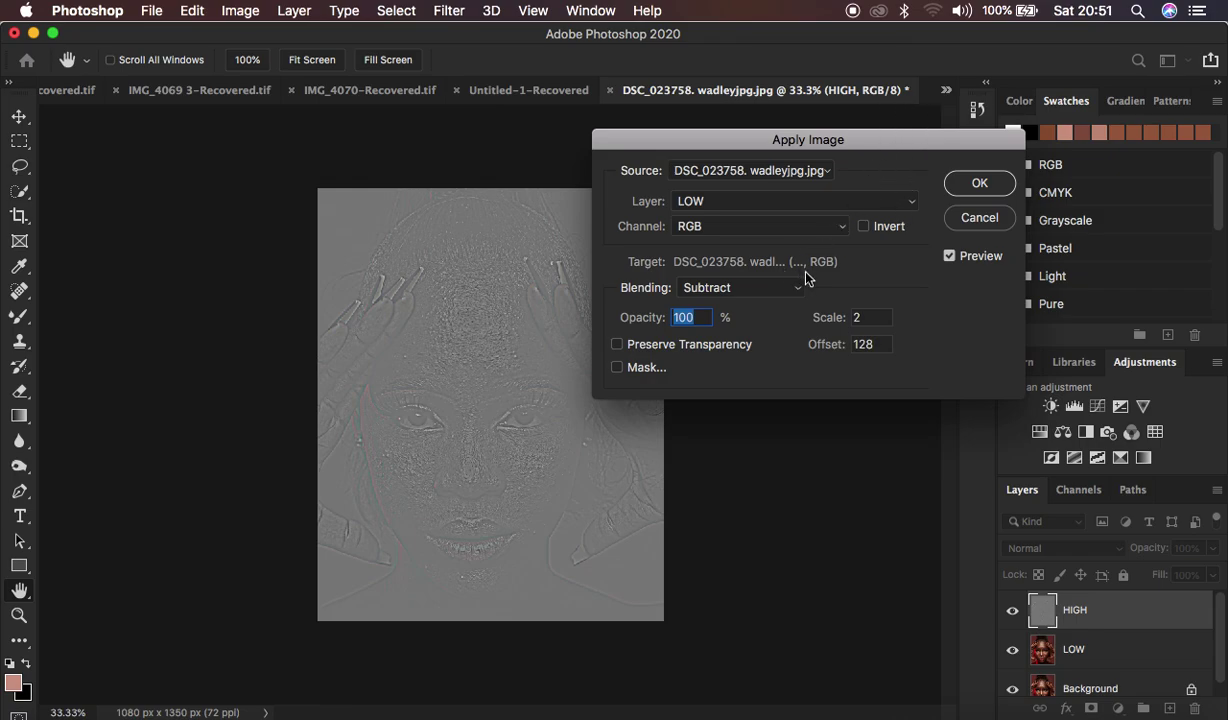
click(760, 290)
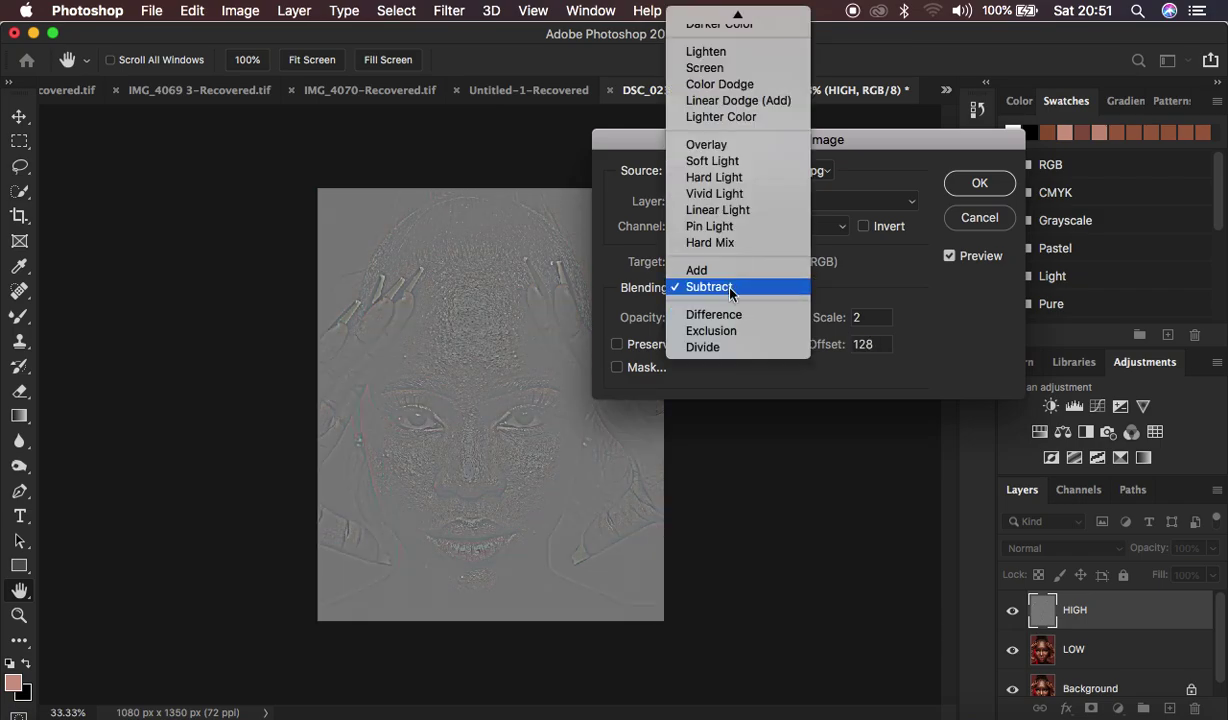
click(730, 288)
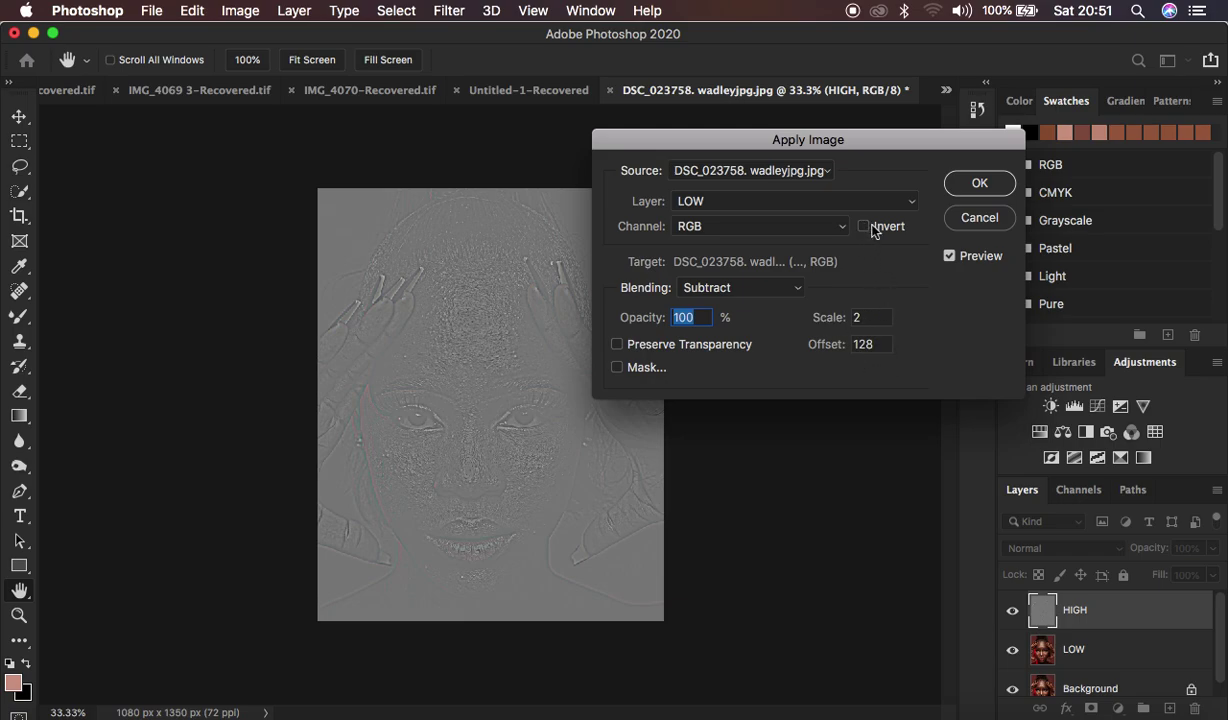
click(975, 186)
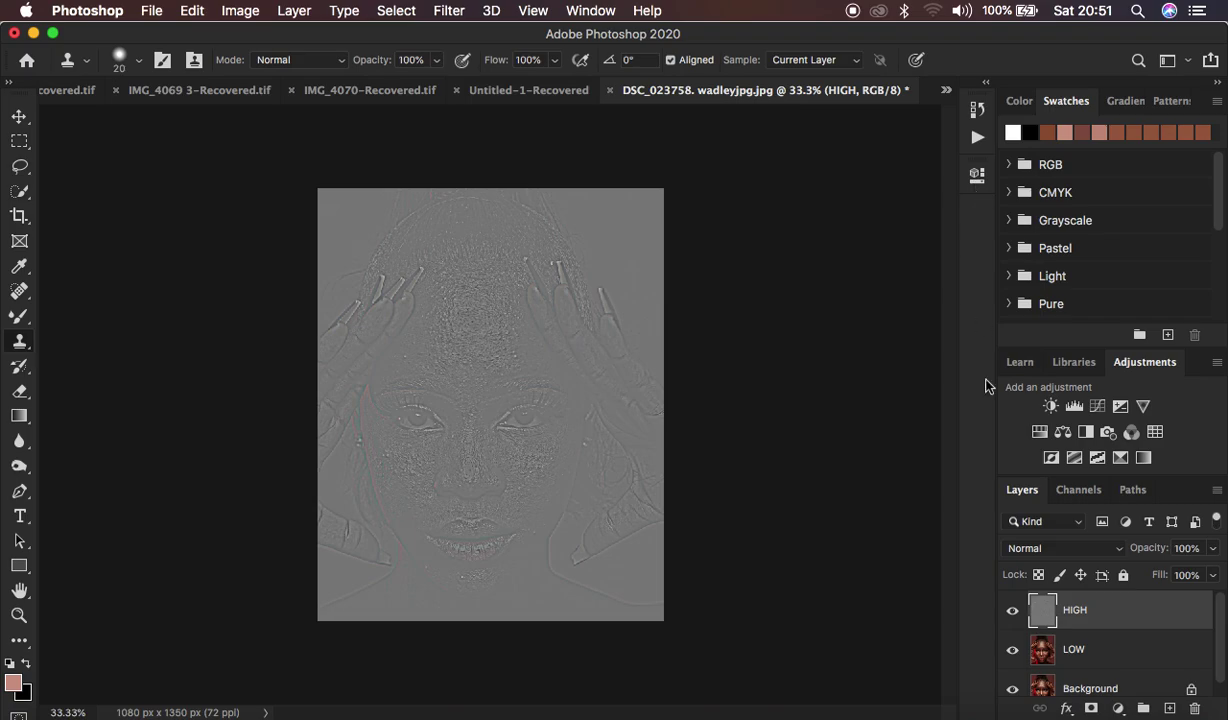
click(1052, 555)
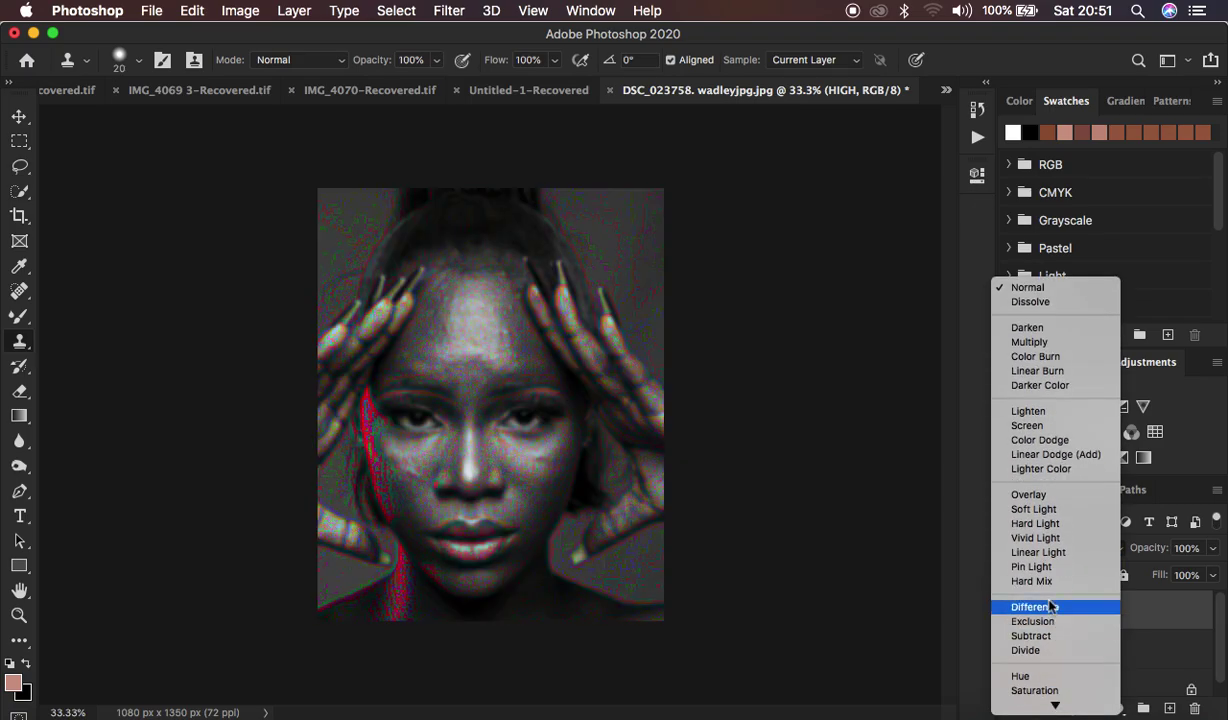
click(1044, 552)
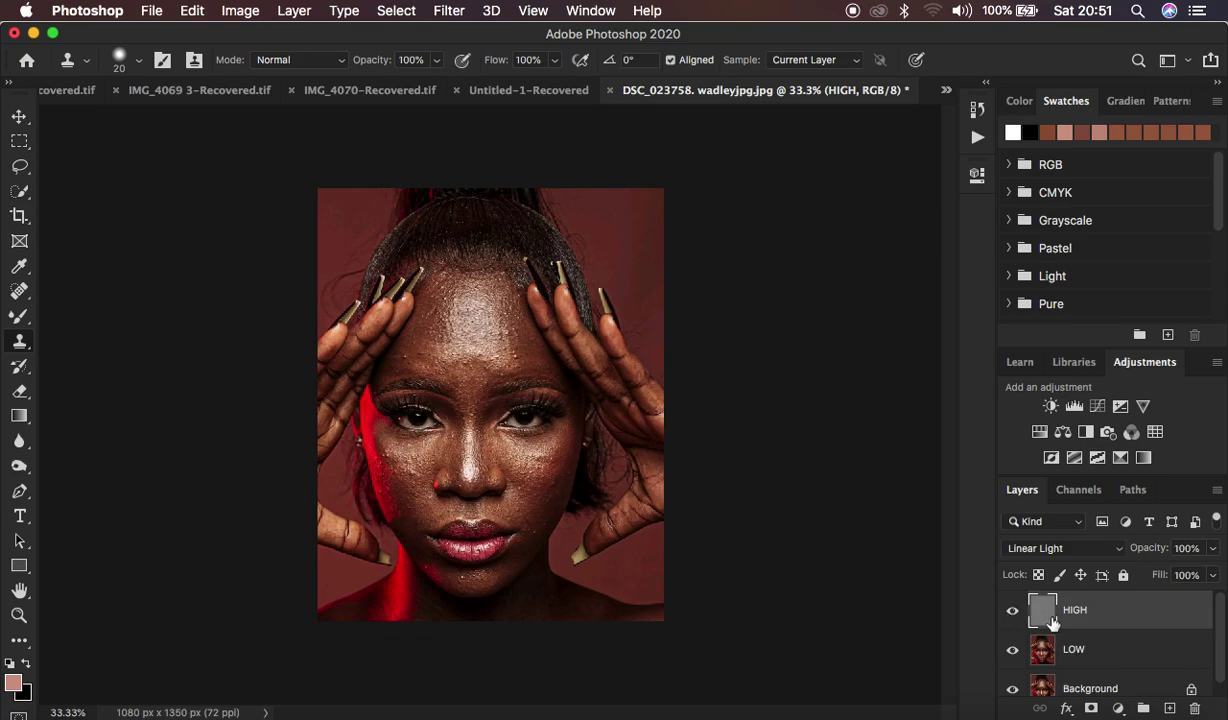
Group the HIGH and LOW layers and name the group "fre sep".
shift+click(1130, 645)
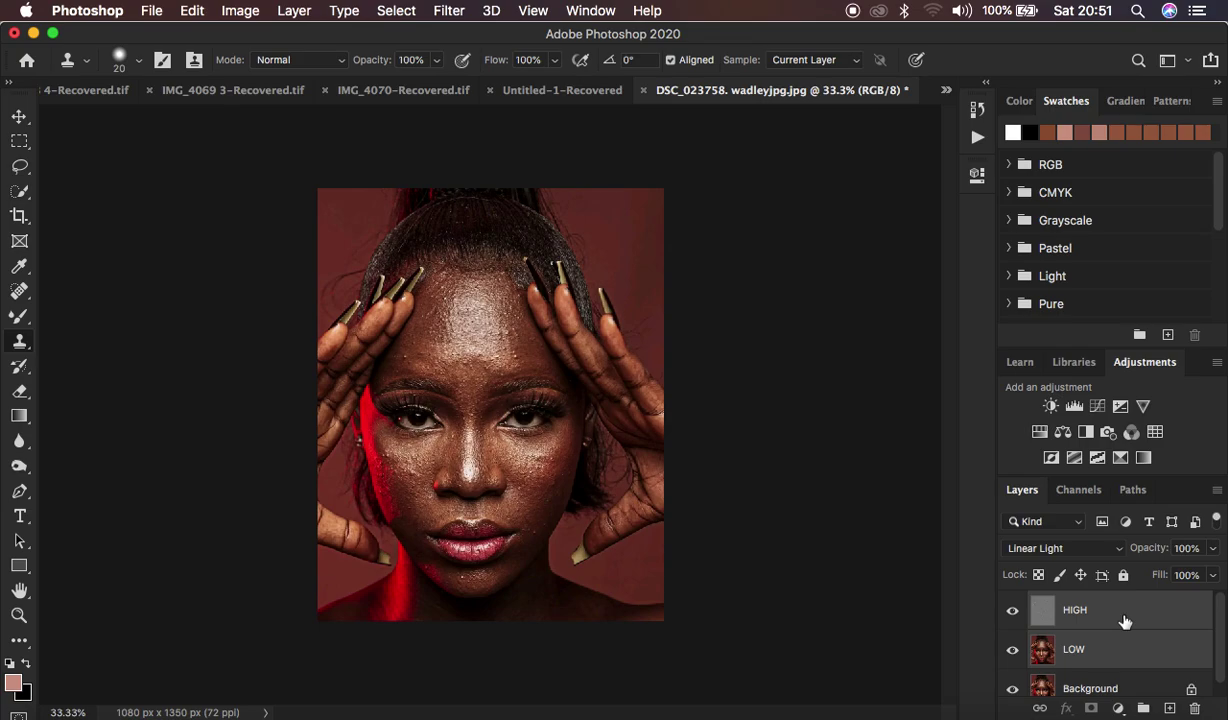
key(super+g)
double_click(1083, 601)
text(fre se)
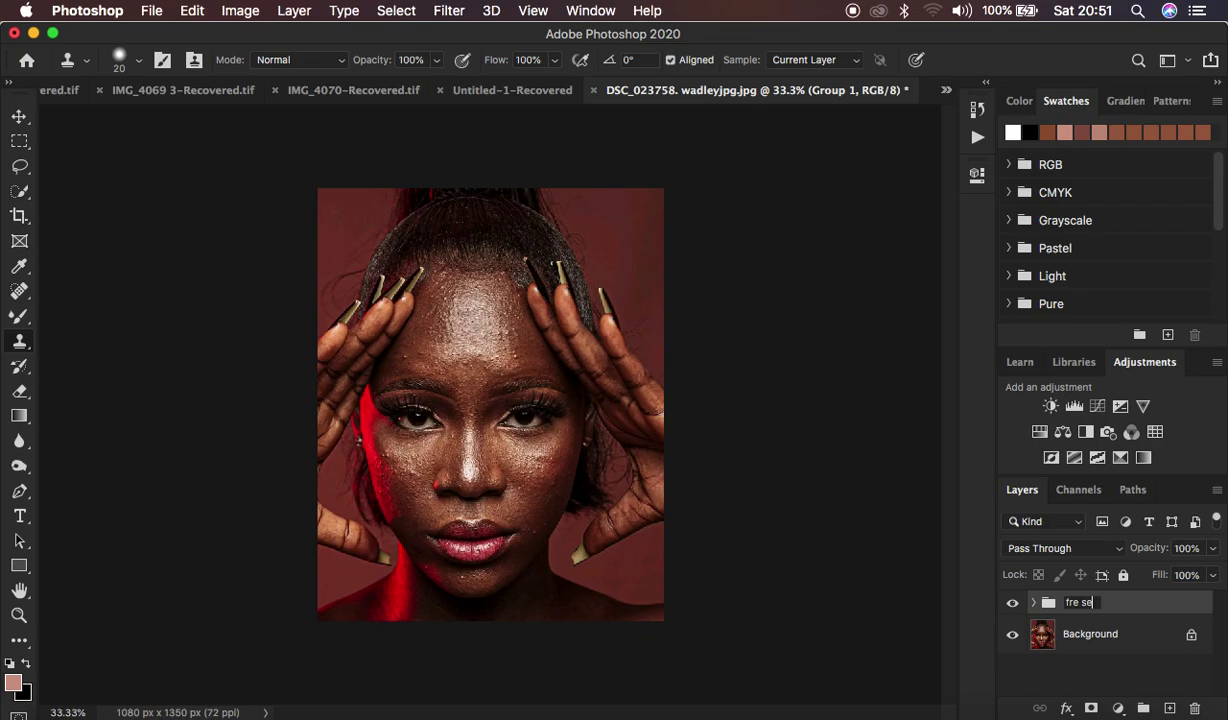
text(p)
key(Return)
Compare the portrait with and without the fre sep group by toggling the group's visibility.
click(1012, 603)
click(1012, 603)
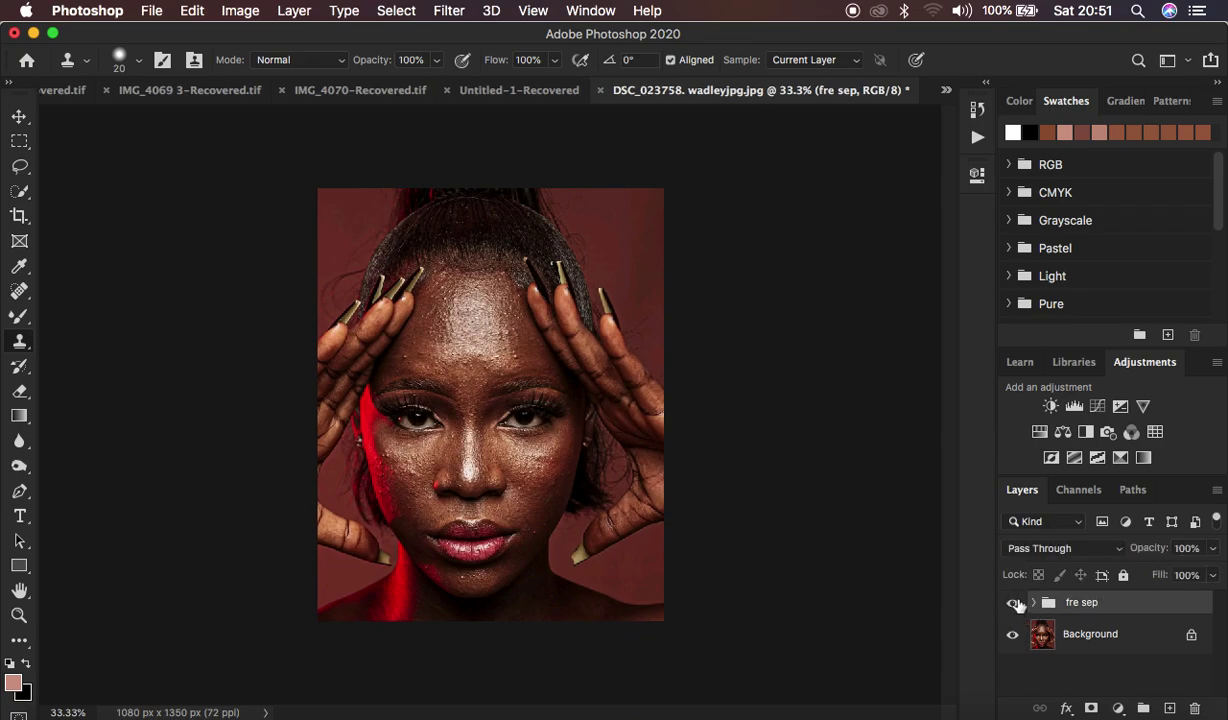
click(1012, 603)
click(1012, 603)
click(1012, 603)
click(1012, 603)
click(1013, 603)
click(1013, 603)
Expand the fre sep group, select the LOW layer and activate the Mixer Brush Tool.
click(1036, 603)
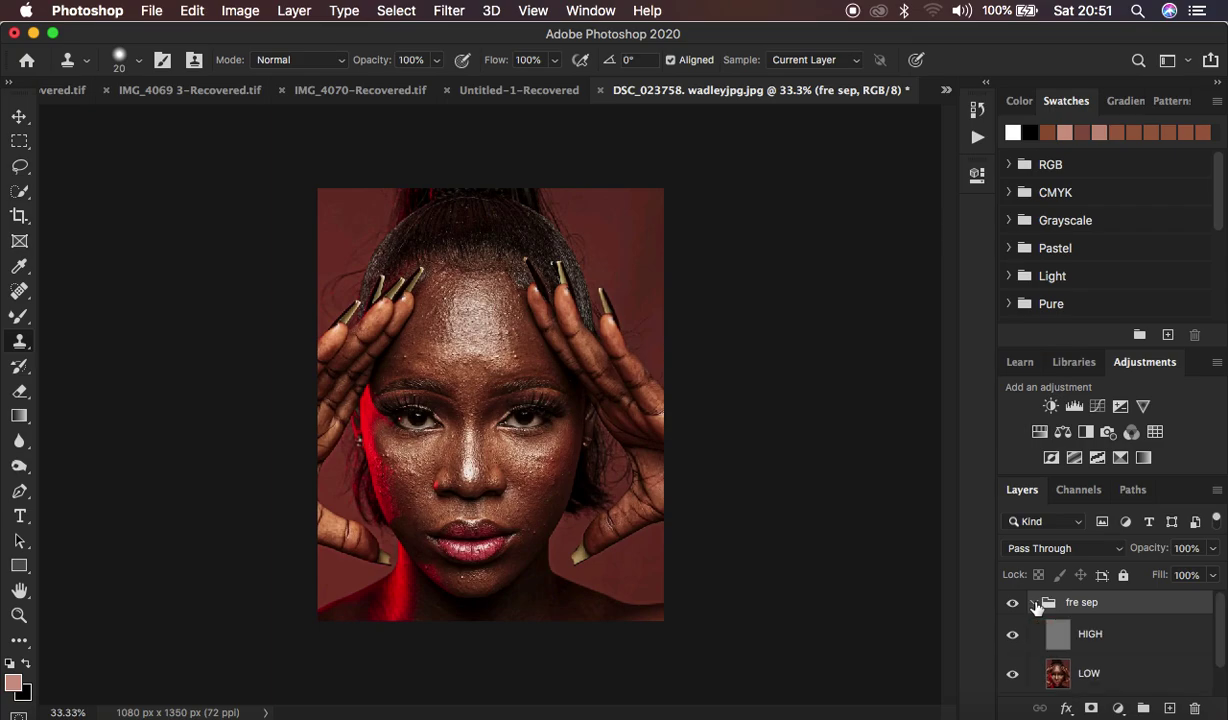
click(1090, 672)
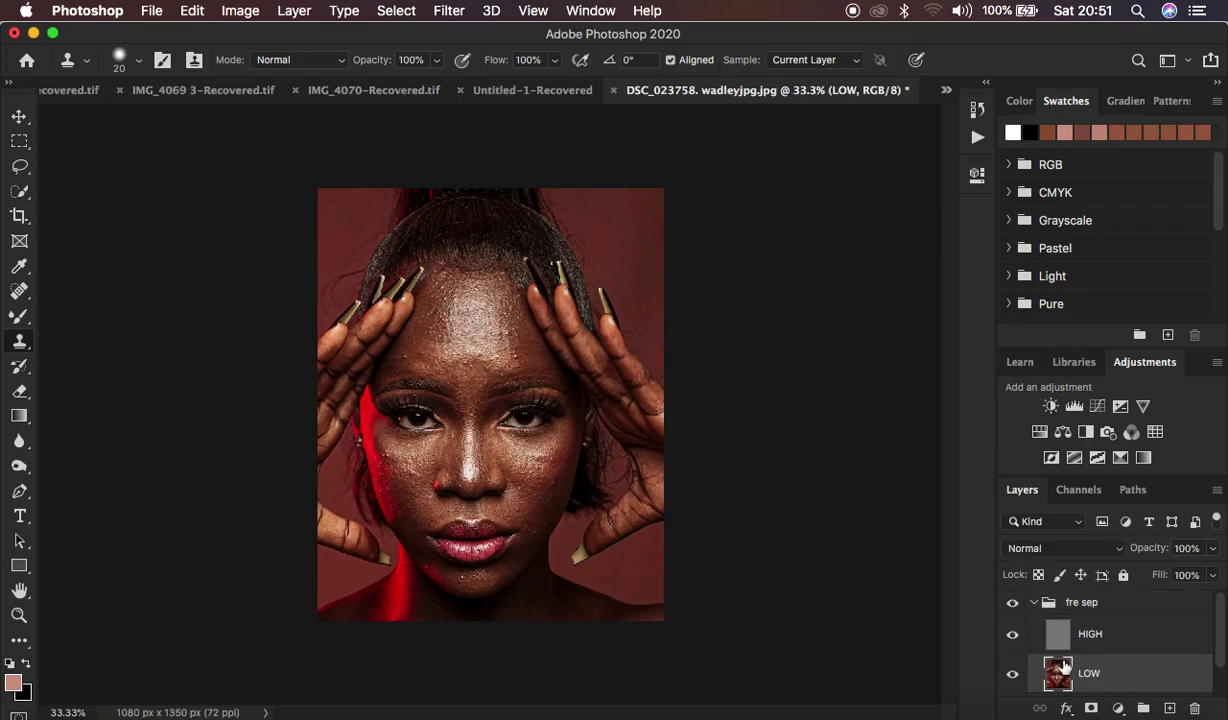
click(19, 320)
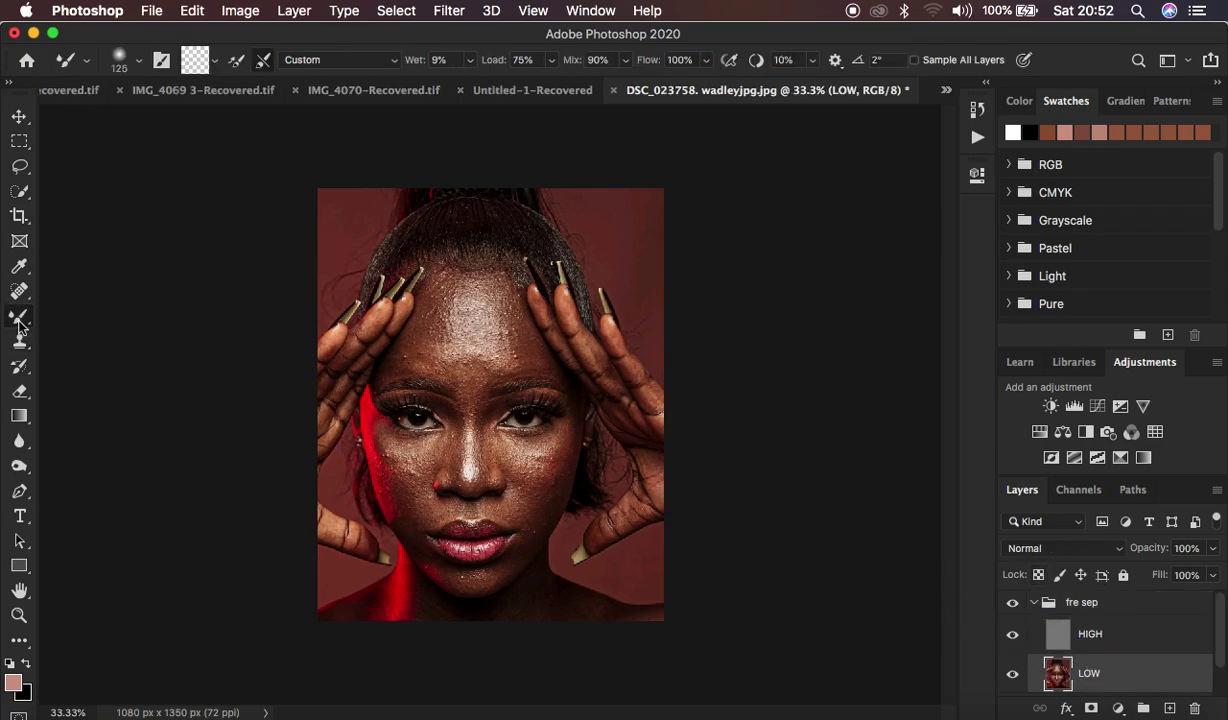
right_click(19, 324)
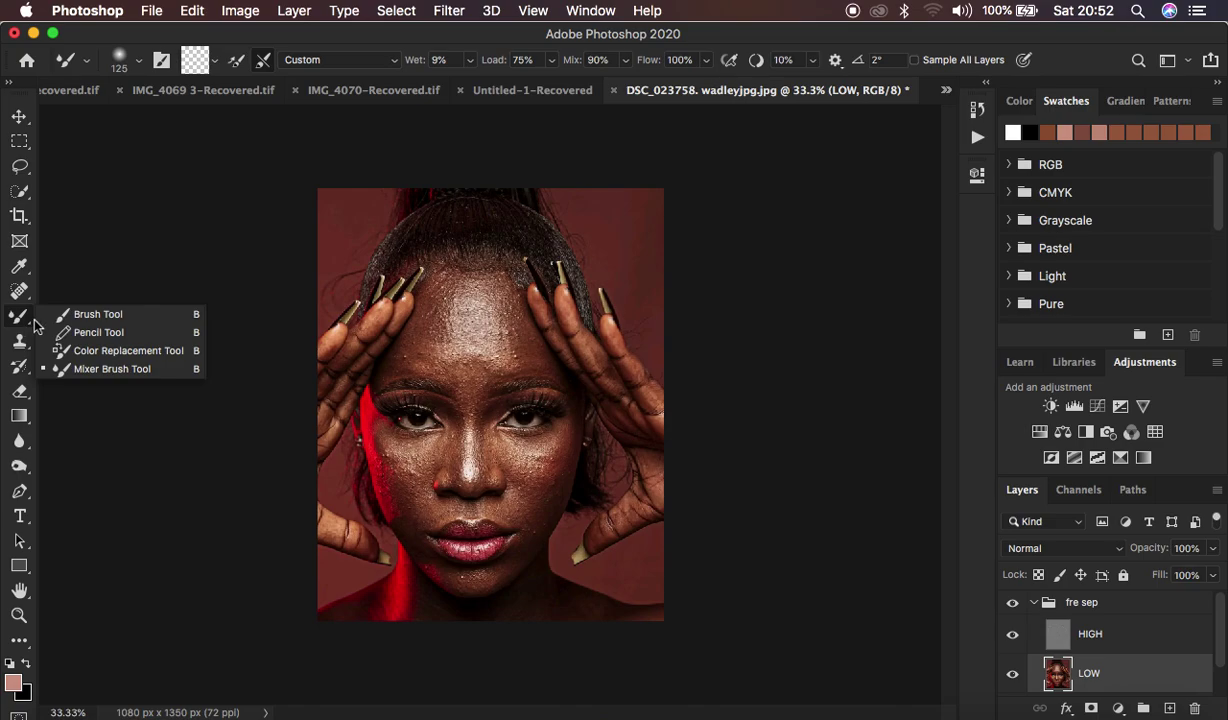
click(123, 369)
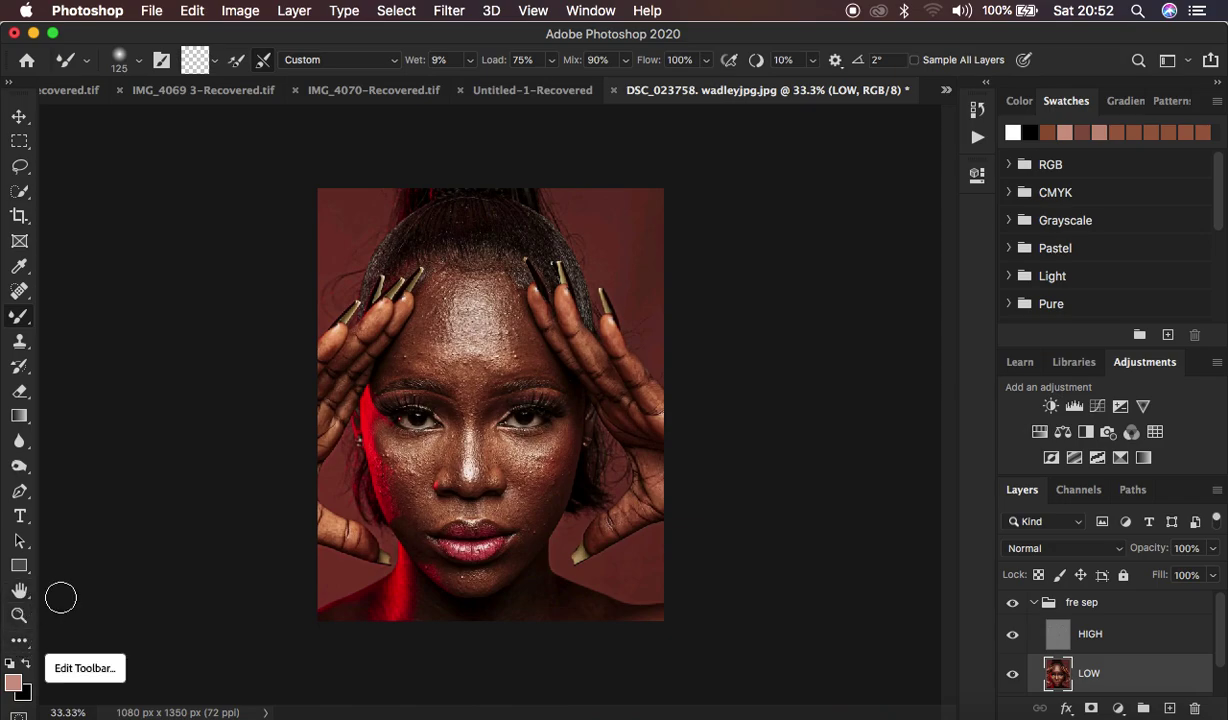
Check the Mixer Brush's size and hardness settings and its brush load options.
click(140, 60)
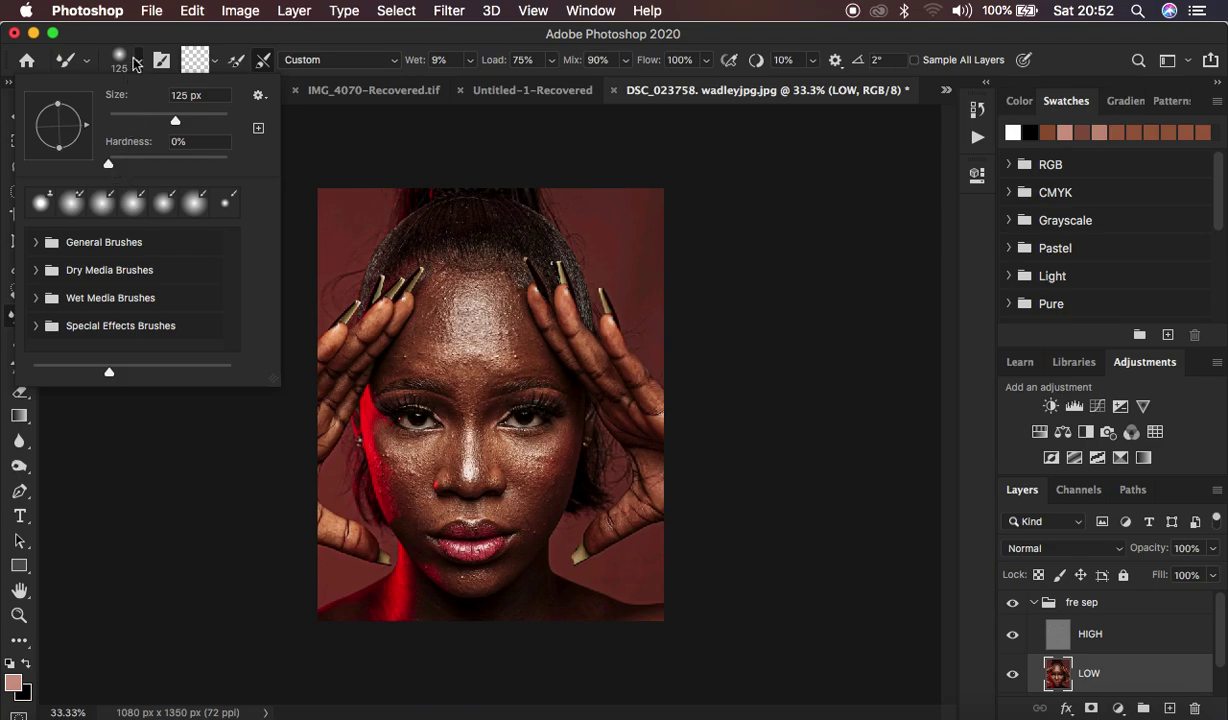
click(130, 62)
click(213, 62)
click(228, 96)
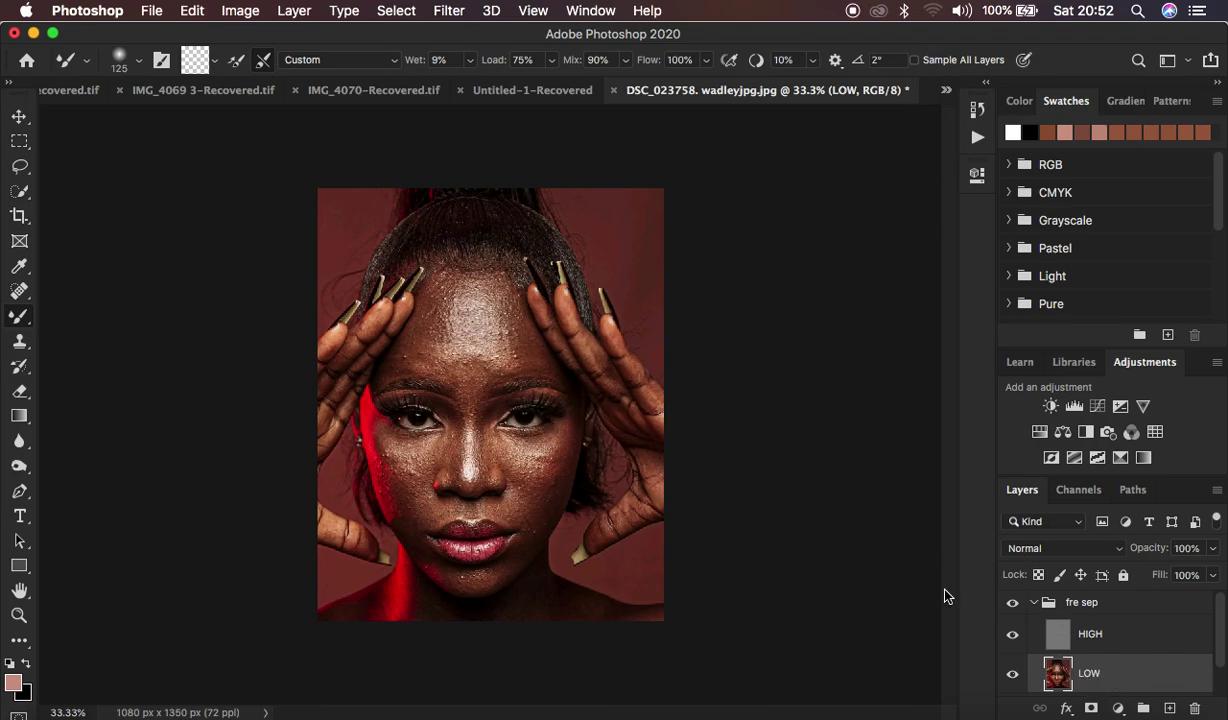
Hide the HIGH layer and enlarge the Mixer Brush to size 175 for working over the forehead.
click(1012, 638)
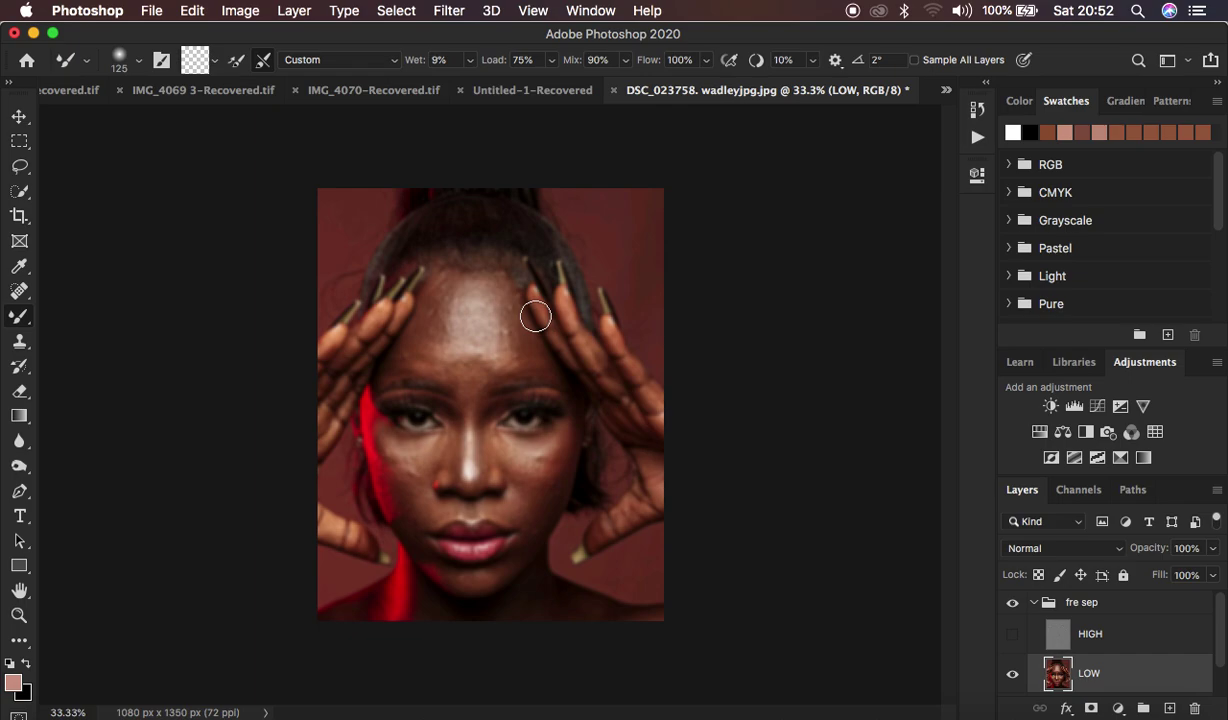
key(bracketright)
mouse_move(492, 293)
mouse_down()
mouse_move(518, 313)
mouse_move(485, 285)
mouse_move(502, 308)
mouse_move(499, 355)
mouse_move(523, 353)
mouse_move(469, 349)
mouse_move(521, 319)
mouse_move(465, 337)
mouse_move(501, 338)
mouse_move(486, 309)
mouse_move(500, 320)
mouse_move(499, 361)
mouse_up()
key(bracketright)
key(bracketright)
key(bracketleft)
key(bracketleft)
key(bracketleft)
key(bracketright)
key(bracketright)
key(Caps_Lock)
key(Caps_Lock)
key(super+equal)
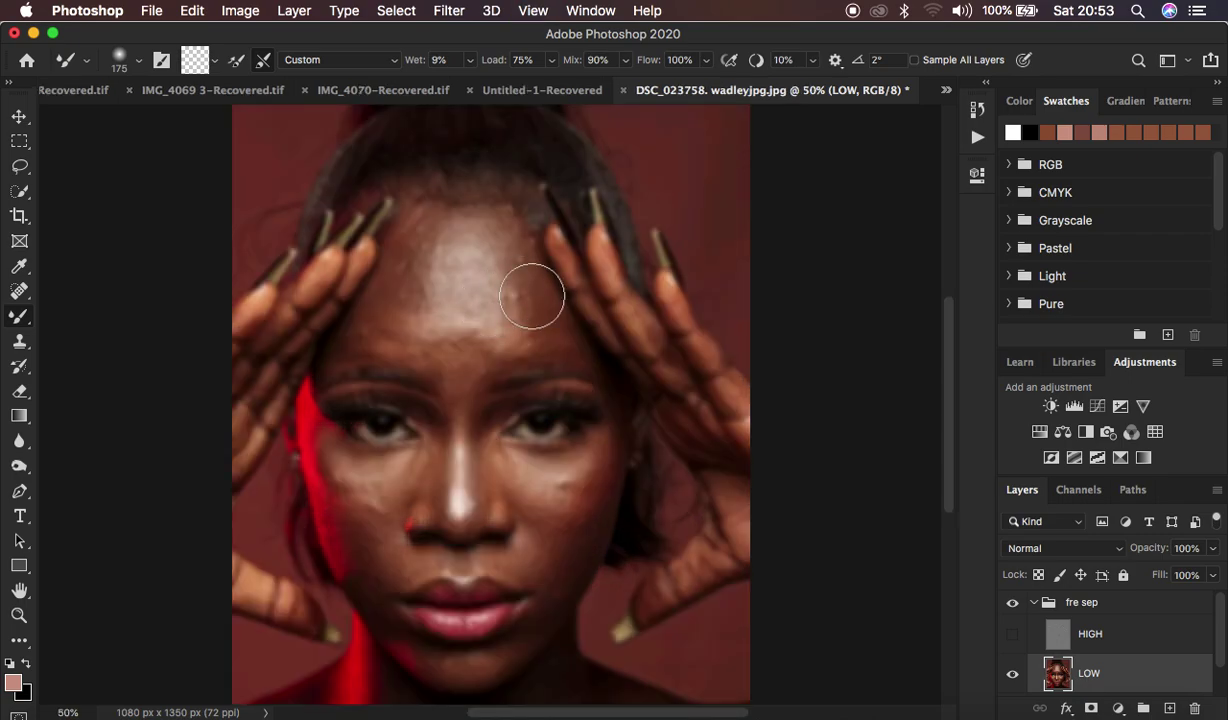
key(super+minus)
key(super+equal)
key(super+equal)
key(super+equal)
key(super+equal)
key(super+equal)
key(super+equal)
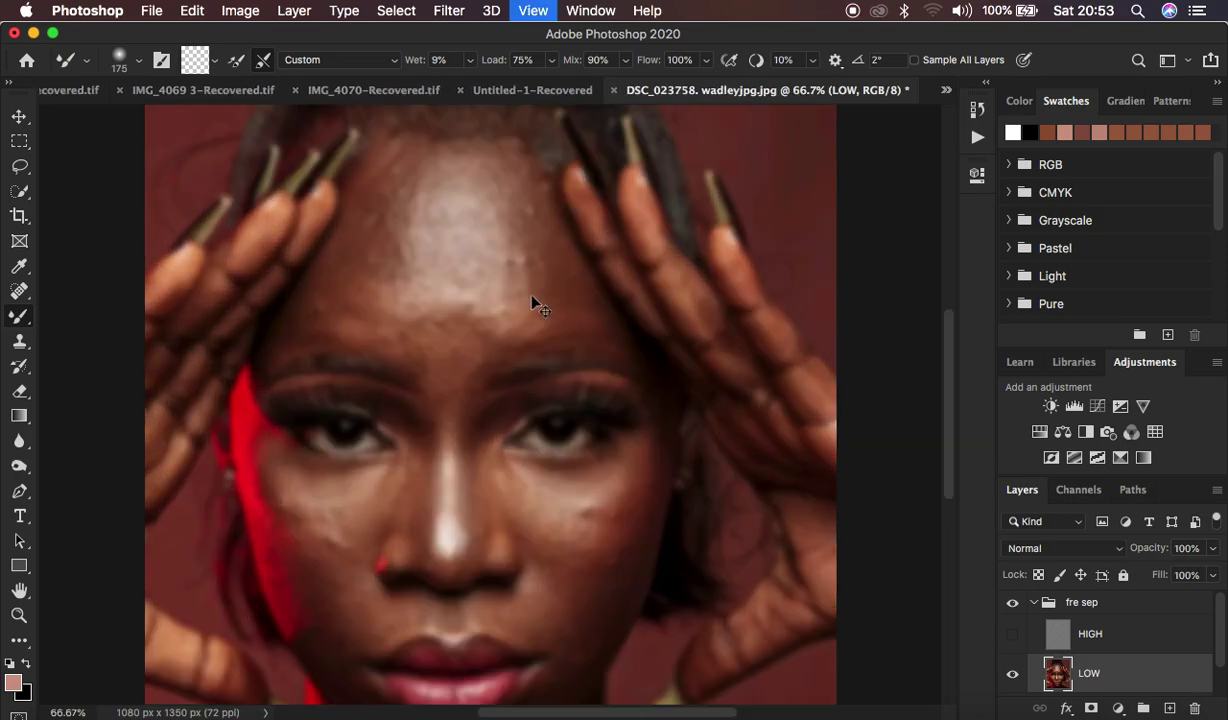
key(super+minus)
key(super+minus)
key(super+minus)
key(super+minus)
key(super+minus)
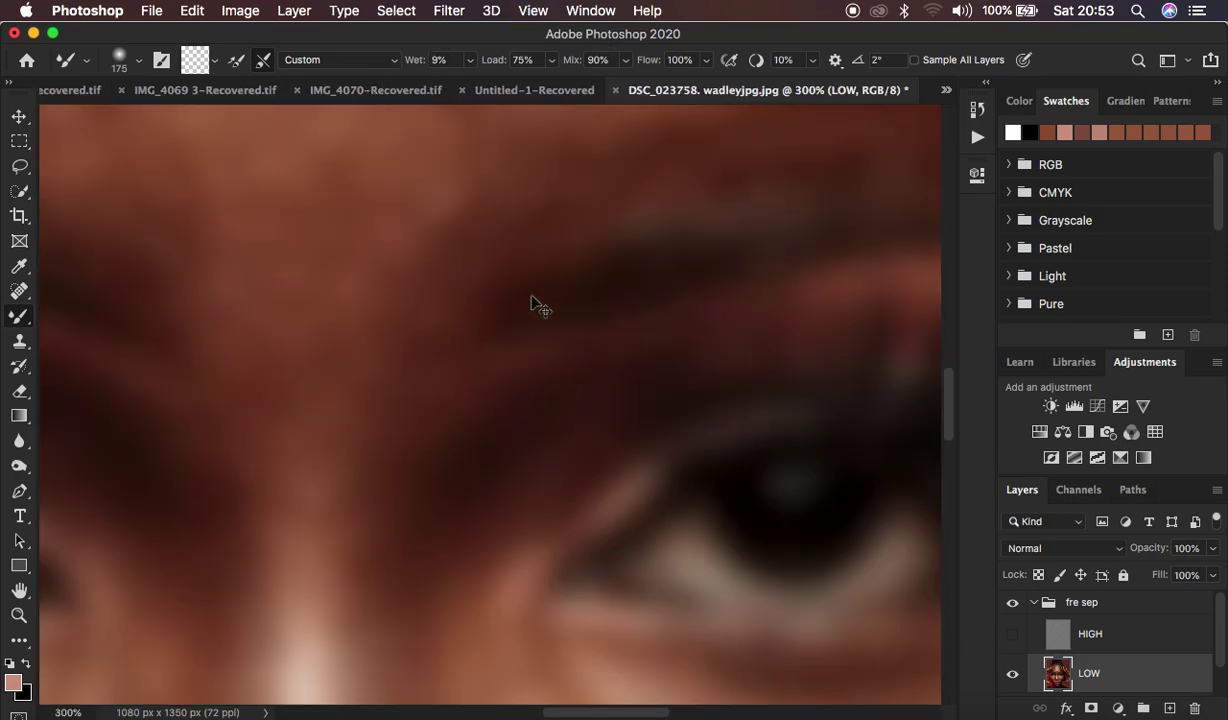
key(super+minus)
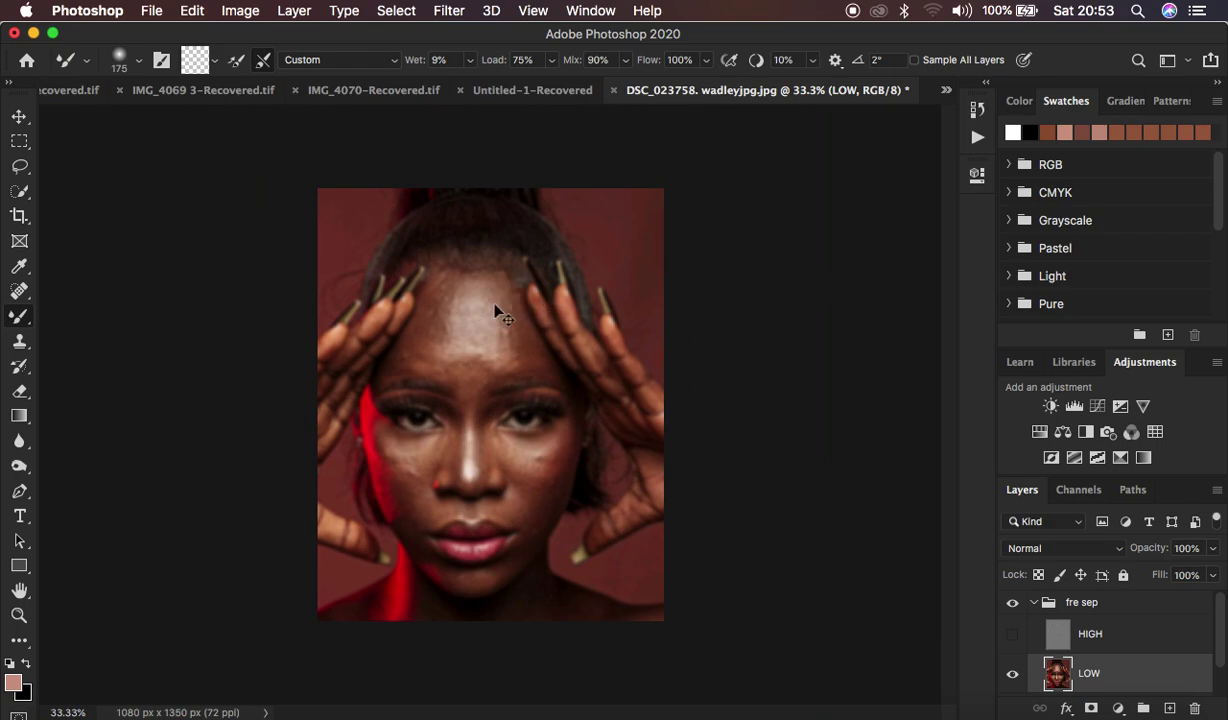
Blend the uneven forehead tones on the LOW layer with the Mixer Brush, then check the result with the HIGH layer briefly shown.
key(super+equal)
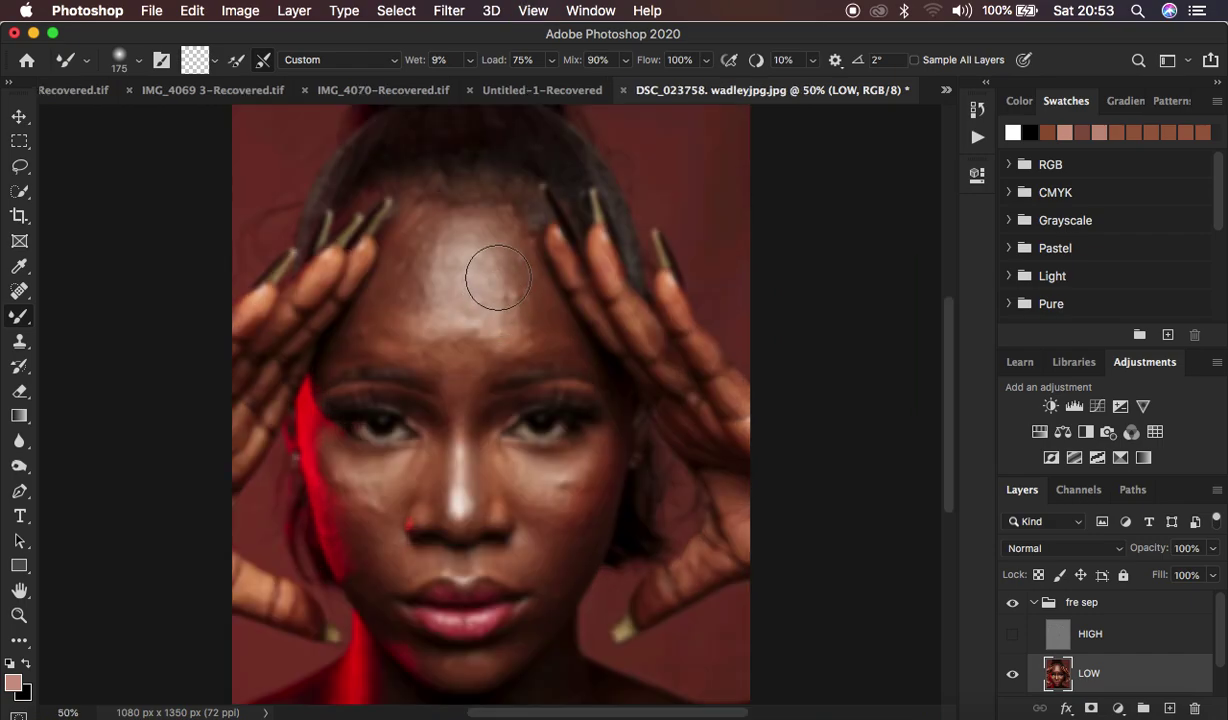
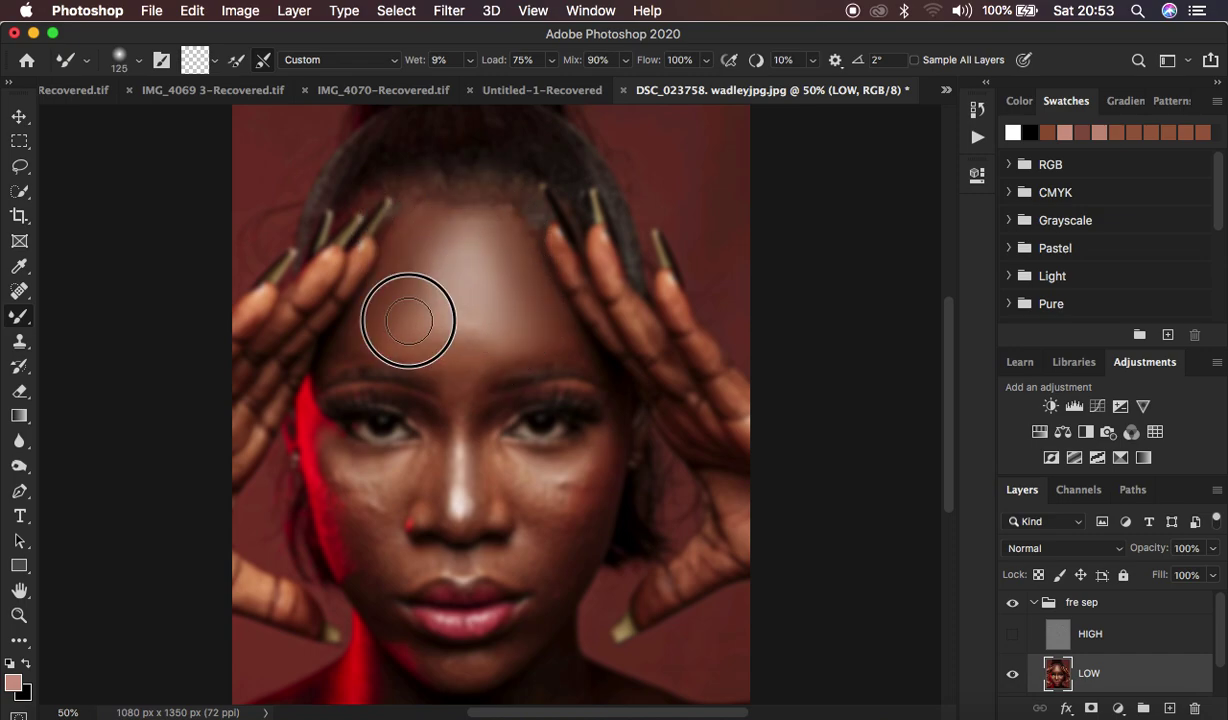
click(461, 356)
mouse_move(461, 356)
mouse_down()
mouse_move(540, 318)
mouse_move(565, 345)
mouse_move(471, 233)
mouse_move(408, 250)
mouse_move(450, 280)
mouse_move(438, 305)
mouse_move(385, 300)
mouse_move(397, 321)
mouse_move(490, 315)
mouse_move(442, 358)
mouse_move(461, 404)
mouse_move(458, 378)
mouse_move(493, 348)
mouse_move(482, 340)
mouse_move(561, 348)
mouse_up()
key(bracketleft)
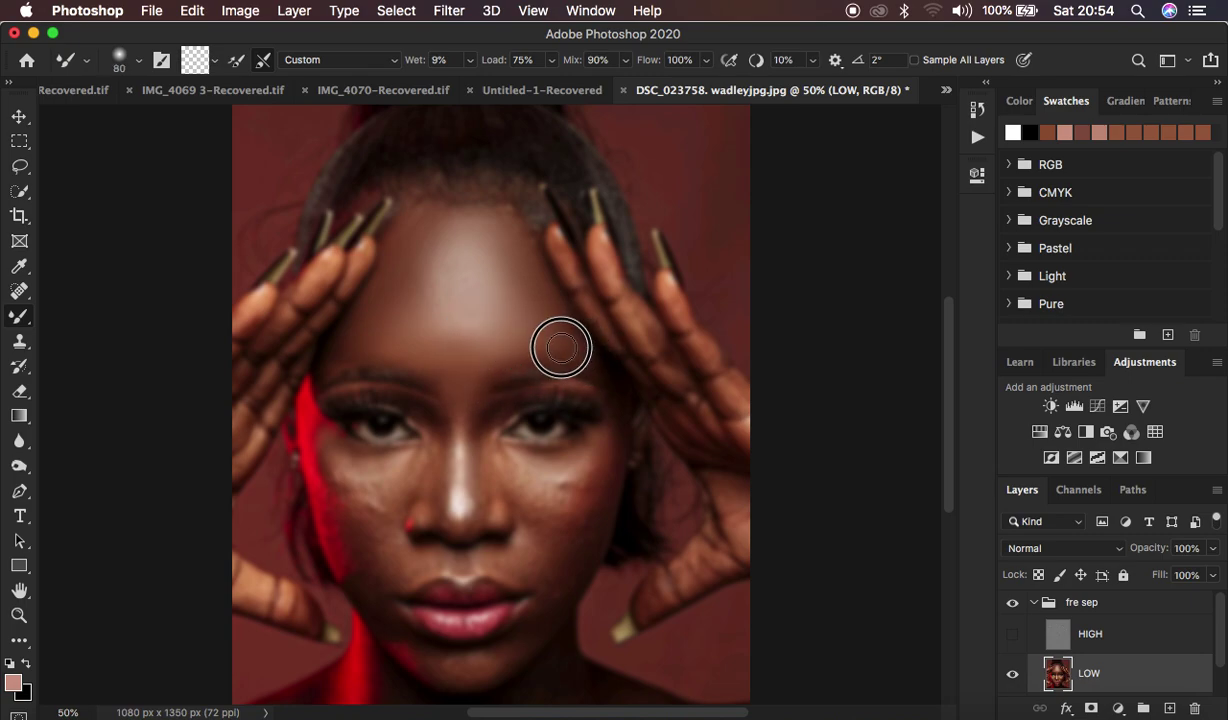
mouse_move(487, 361)
mouse_down()
mouse_move(560, 356)
mouse_move(485, 367)
mouse_move(455, 398)
mouse_up()
drag(398, 355, 344, 351)
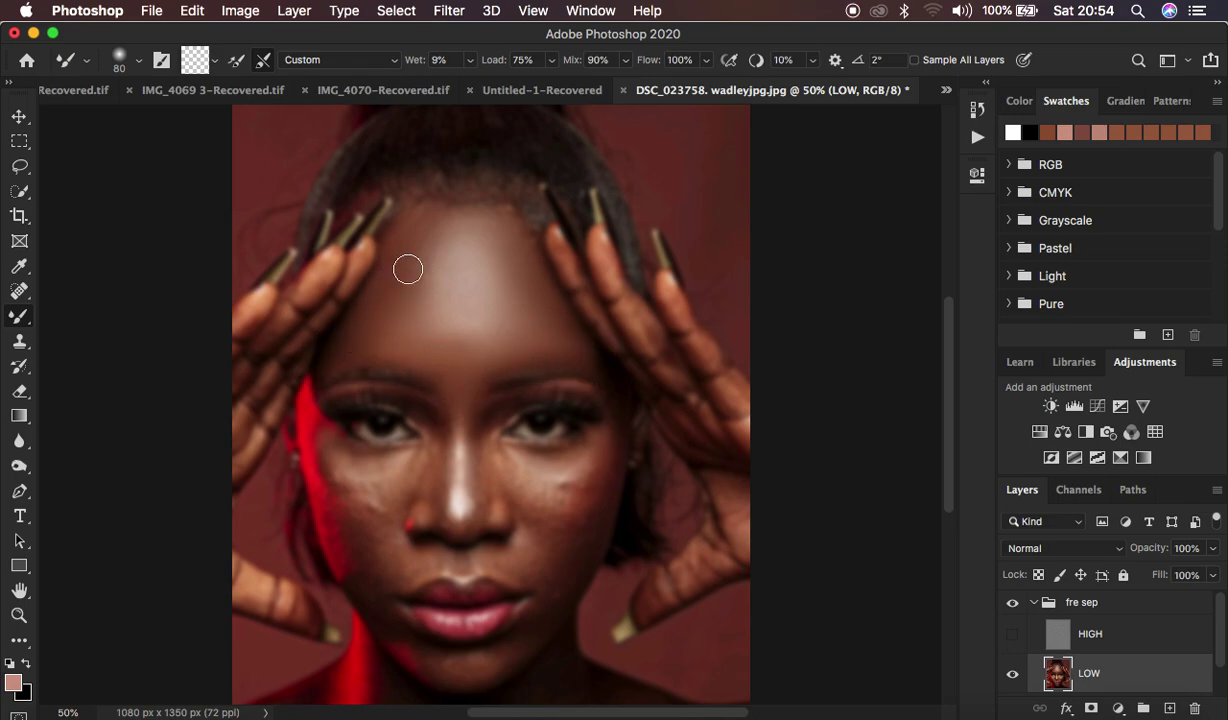
mouse_move(408, 267)
mouse_down()
mouse_move(438, 206)
mouse_move(419, 255)
mouse_move(452, 227)
mouse_move(447, 217)
mouse_move(518, 274)
mouse_move(490, 327)
mouse_move(400, 282)
mouse_move(455, 334)
mouse_move(479, 331)
mouse_move(425, 310)
mouse_move(412, 255)
mouse_move(465, 225)
mouse_move(543, 304)
mouse_move(551, 340)
mouse_up()
click(1013, 635)
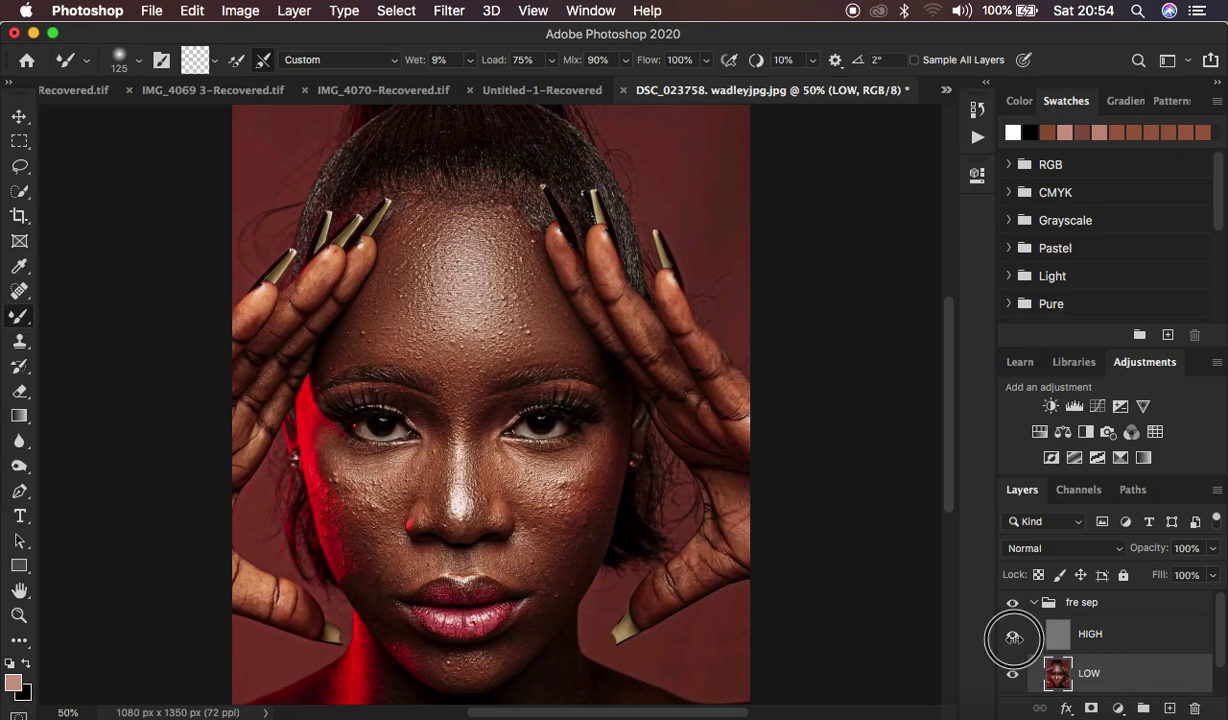
click(1013, 637)
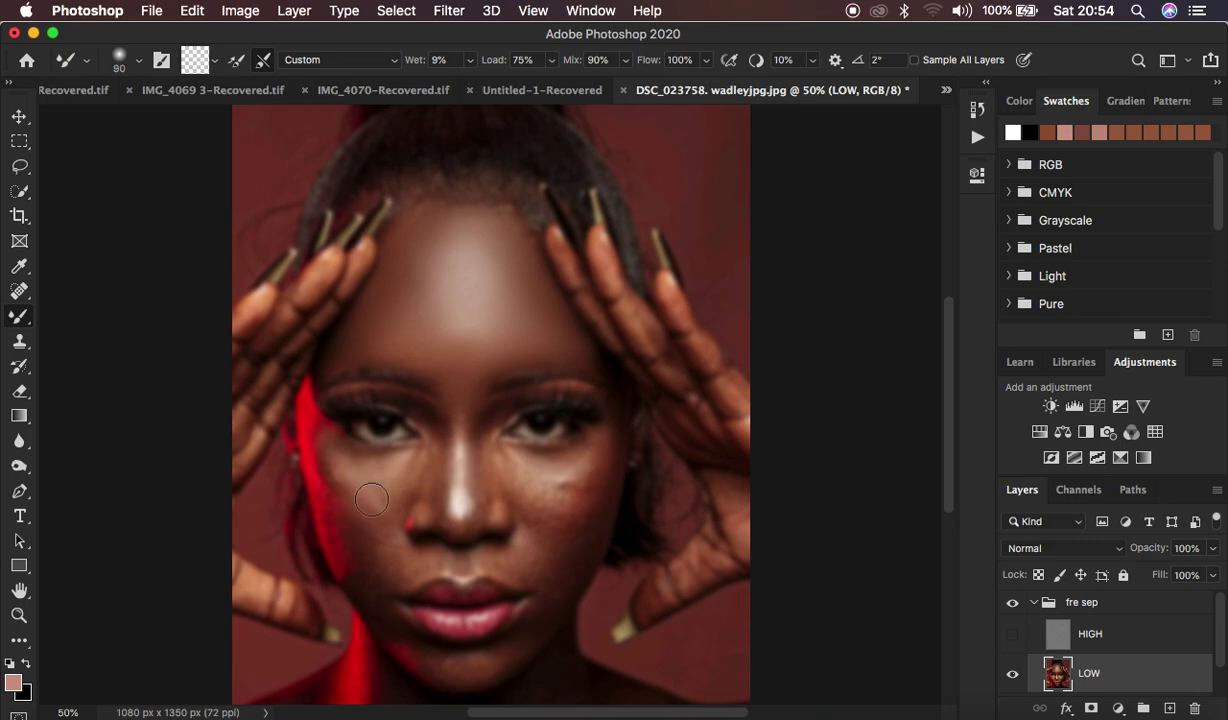
Smooth the skin tones on both cheeks below the eyes with the Mixer Brush.
mouse_move(348, 477)
mouse_down()
mouse_move(384, 471)
mouse_move(384, 482)
mouse_move(356, 482)
mouse_move(376, 507)
mouse_move(356, 474)
mouse_move(370, 493)
mouse_move(359, 471)
mouse_move(398, 481)
mouse_move(406, 466)
mouse_move(367, 496)
mouse_move(382, 521)
mouse_move(315, 447)
mouse_move(343, 518)
mouse_move(329, 507)
mouse_move(354, 527)
mouse_move(318, 448)
mouse_up()
mouse_move(571, 471)
mouse_down()
mouse_move(542, 514)
mouse_move(568, 492)
mouse_move(501, 467)
mouse_move(538, 495)
mouse_move(546, 525)
mouse_move(508, 466)
mouse_move(531, 465)
mouse_move(548, 540)
mouse_move(611, 452)
mouse_move(568, 553)
mouse_move(590, 496)
mouse_move(567, 565)
mouse_up()
drag(584, 502, 607, 449)
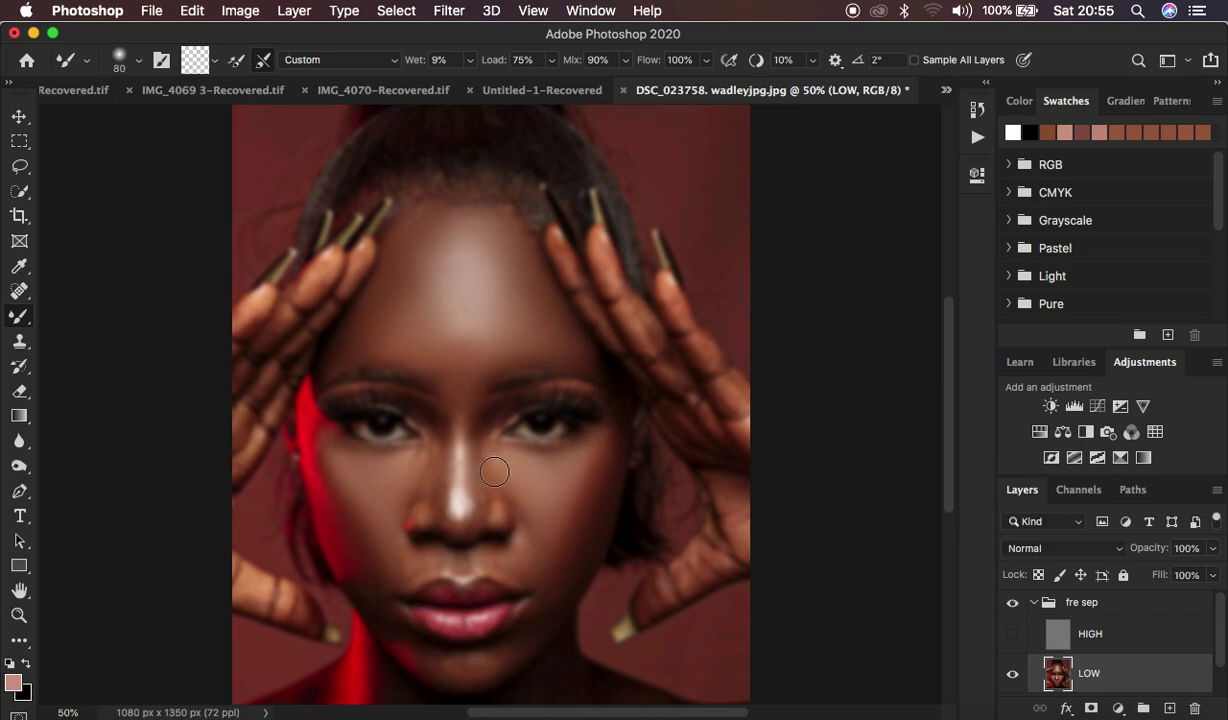
Blend the sides and bridge of the nose and the skin up to the brow with a smaller Mixer Brush.
mouse_move(432, 425)
mouse_down()
mouse_move(436, 493)
mouse_move(429, 407)
mouse_move(444, 455)
mouse_move(441, 501)
mouse_up()
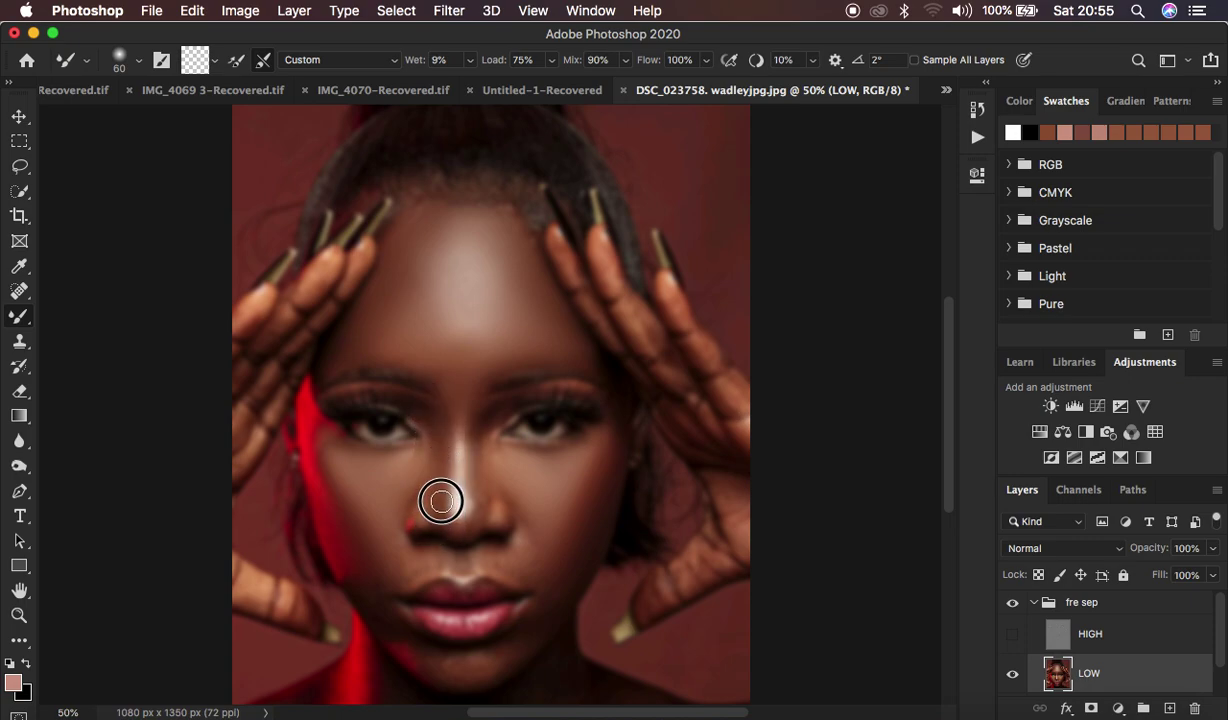
mouse_move(484, 419)
mouse_down()
mouse_move(481, 521)
mouse_move(459, 415)
mouse_move(476, 389)
mouse_move(454, 381)
mouse_move(567, 348)
mouse_up()
mouse_move(515, 465)
mouse_down()
mouse_move(482, 433)
mouse_move(482, 406)
mouse_move(483, 530)
mouse_up()
mouse_move(450, 471)
mouse_down()
mouse_move(445, 495)
mouse_move(421, 479)
mouse_up()
Smooth the lower cheek, the skin around the mouth and the chin with the Mixer Brush.
mouse_move(340, 472)
mouse_down()
mouse_move(356, 556)
mouse_move(390, 590)
mouse_up()
mouse_move(523, 562)
mouse_down()
mouse_move(538, 572)
mouse_move(545, 614)
mouse_move(497, 657)
mouse_move(434, 664)
mouse_move(378, 619)
mouse_move(406, 655)
mouse_move(410, 645)
mouse_up()
mouse_move(412, 549)
mouse_down()
mouse_move(419, 567)
mouse_move(406, 556)
mouse_move(400, 587)
mouse_move(400, 554)
mouse_up()
mouse_move(496, 548)
mouse_down()
mouse_move(482, 551)
mouse_move(543, 589)
mouse_move(521, 641)
mouse_move(452, 663)
mouse_move(392, 665)
mouse_move(380, 650)
mouse_up()
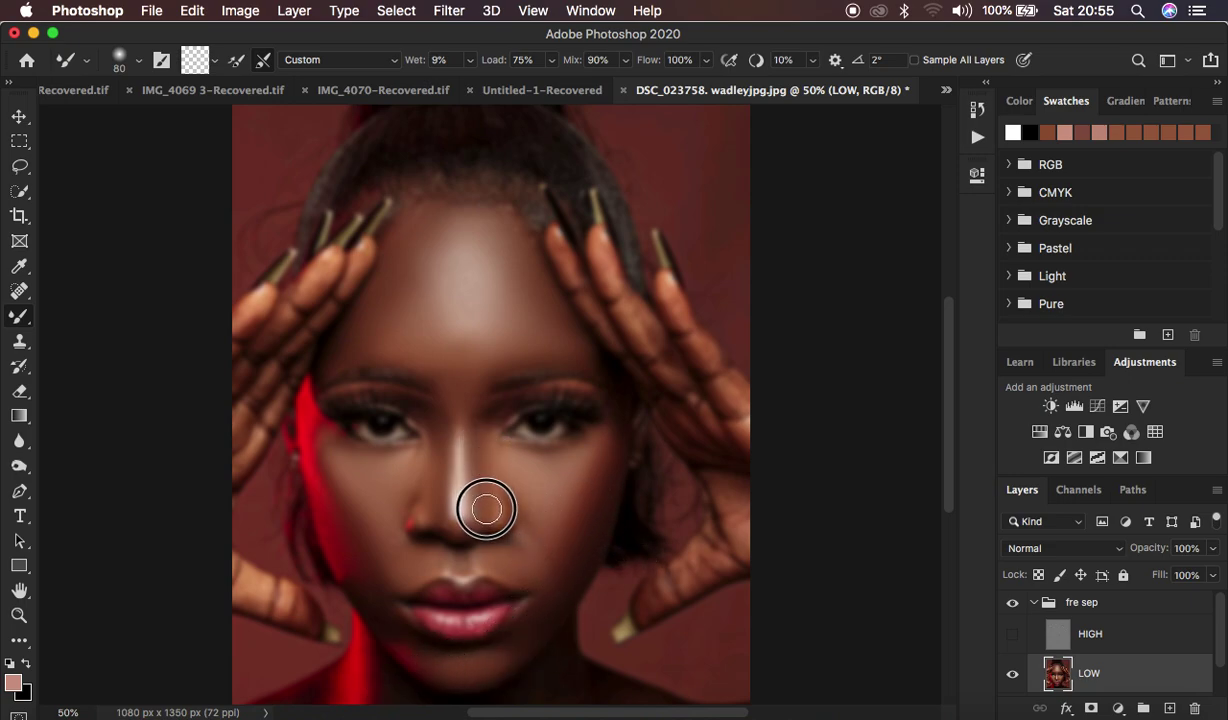
Even out the nose highlight and the skin above the eyebrow with the Mixer Brush at size 80.
drag(471, 494, 454, 501)
drag(457, 421, 455, 406)
drag(433, 361, 386, 357)
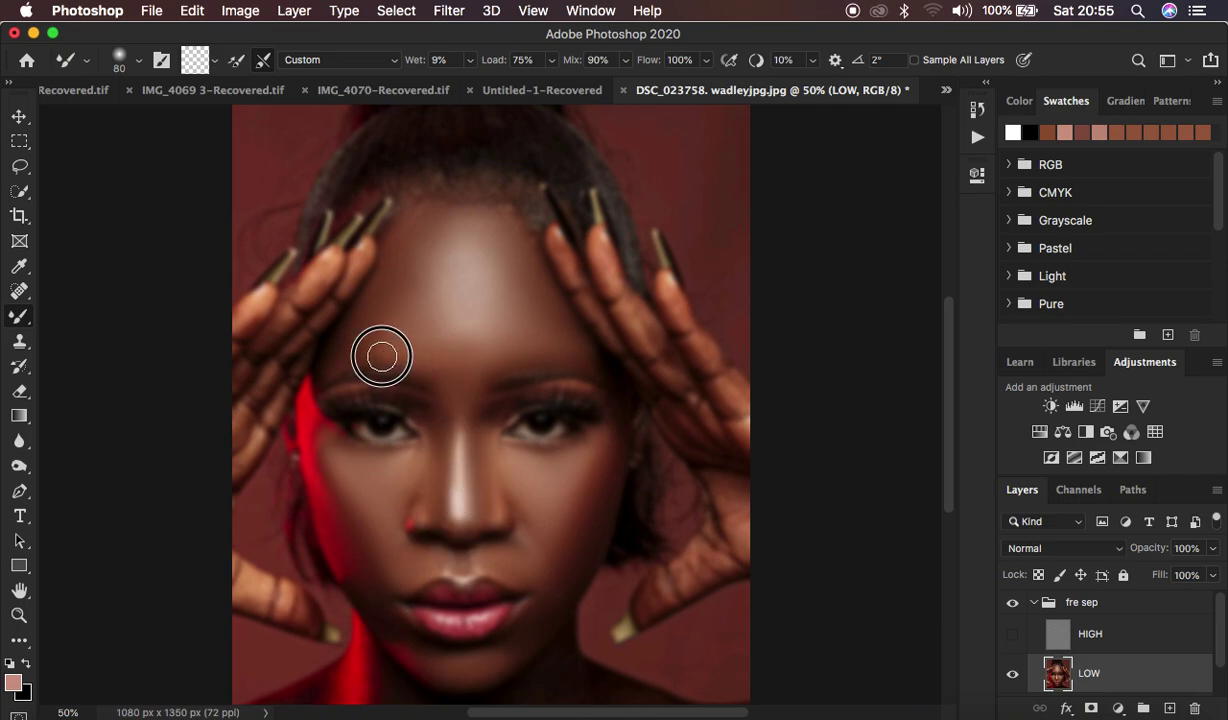
Smooth the fingers and hands on both sides of the face and beside the mouth, then show the HIGH layer again.
mouse_move(600, 263)
mouse_down()
mouse_move(674, 367)
mouse_move(688, 315)
mouse_move(741, 414)
mouse_move(680, 314)
mouse_move(729, 389)
mouse_up()
mouse_move(748, 483)
mouse_down()
mouse_move(732, 526)
mouse_move(652, 594)
mouse_move(662, 605)
mouse_move(707, 573)
mouse_up()
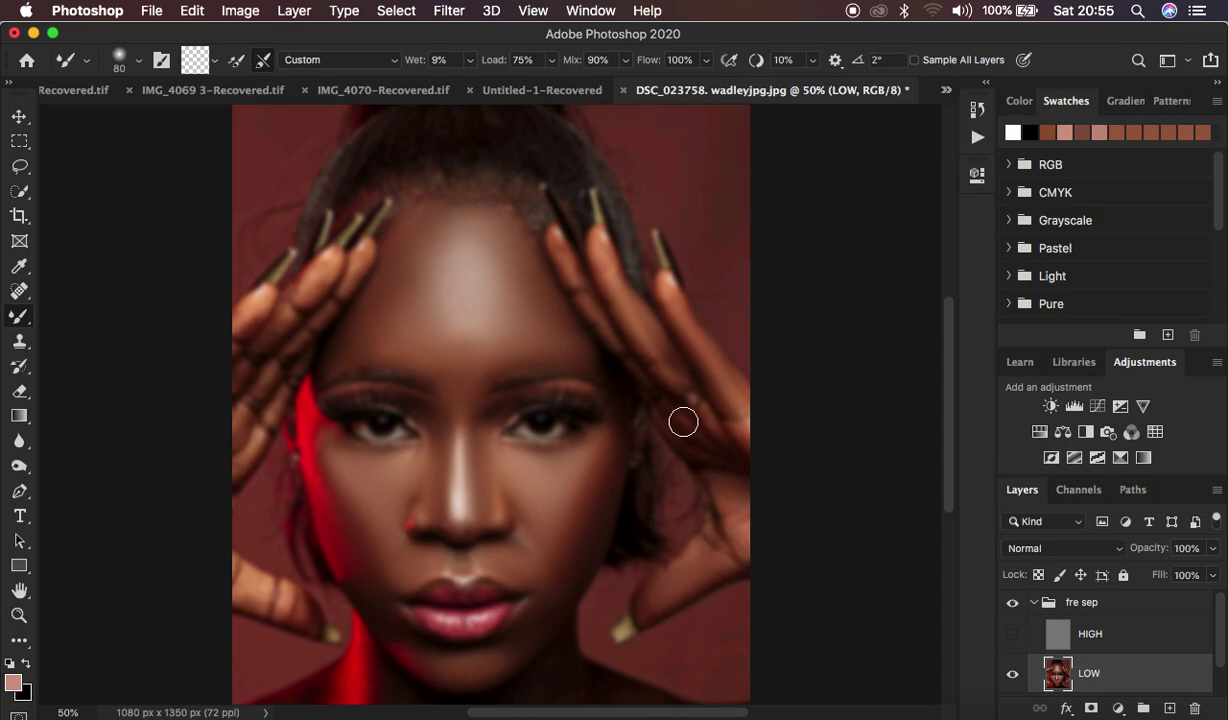
mouse_move(561, 240)
mouse_down()
mouse_move(614, 334)
mouse_move(608, 321)
mouse_move(676, 380)
mouse_up()
mouse_move(242, 416)
mouse_down()
mouse_move(254, 307)
mouse_move(243, 328)
mouse_move(314, 315)
mouse_move(233, 441)
mouse_move(250, 436)
mouse_move(230, 478)
mouse_up()
mouse_move(242, 572)
mouse_down()
mouse_move(277, 603)
mouse_move(266, 606)
mouse_up()
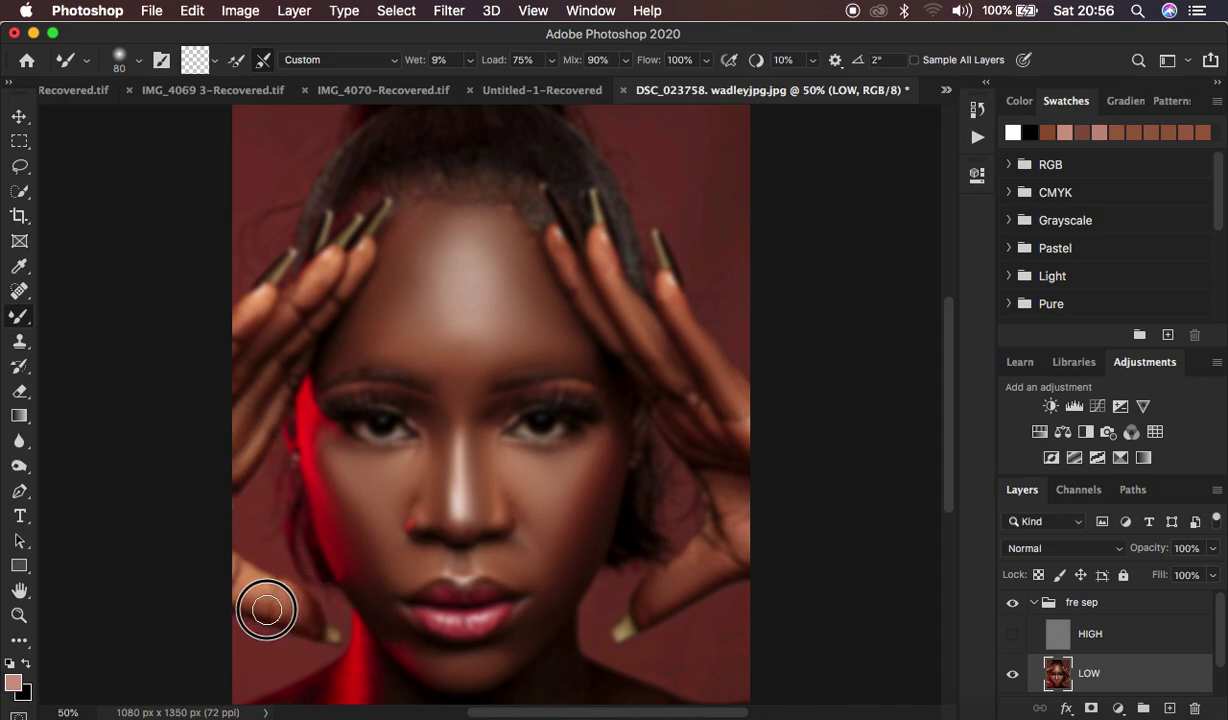
drag(537, 548, 517, 549)
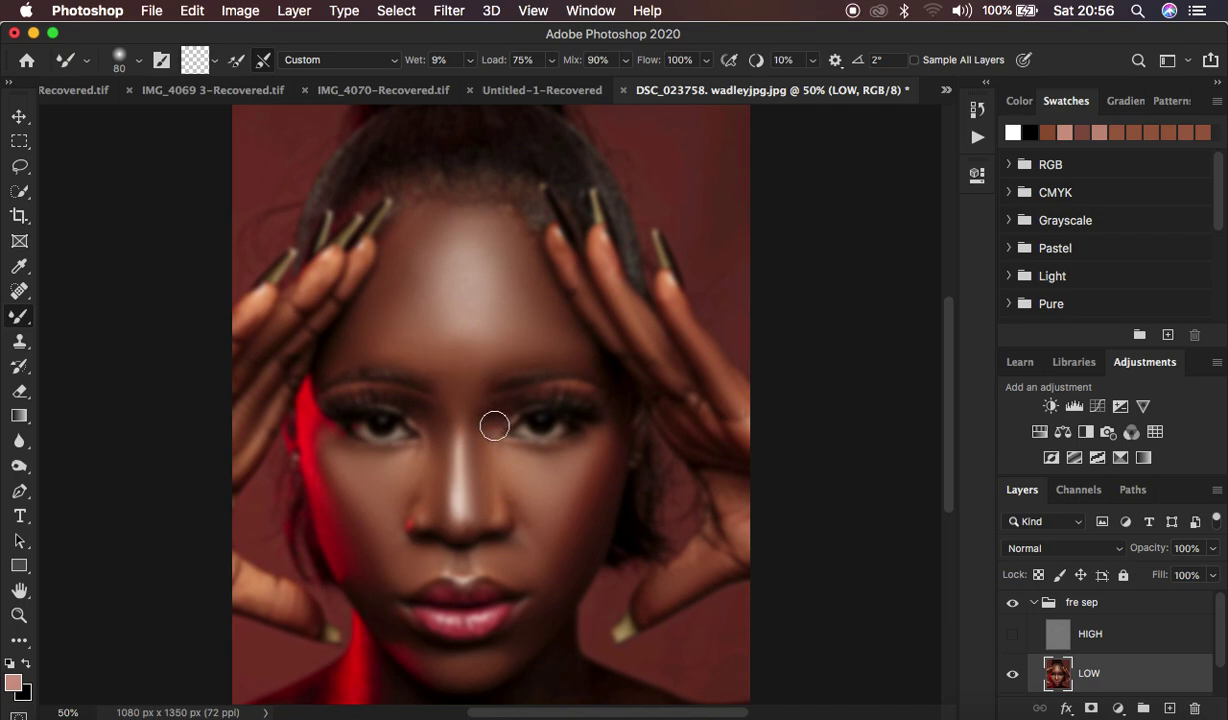
click(1013, 634)
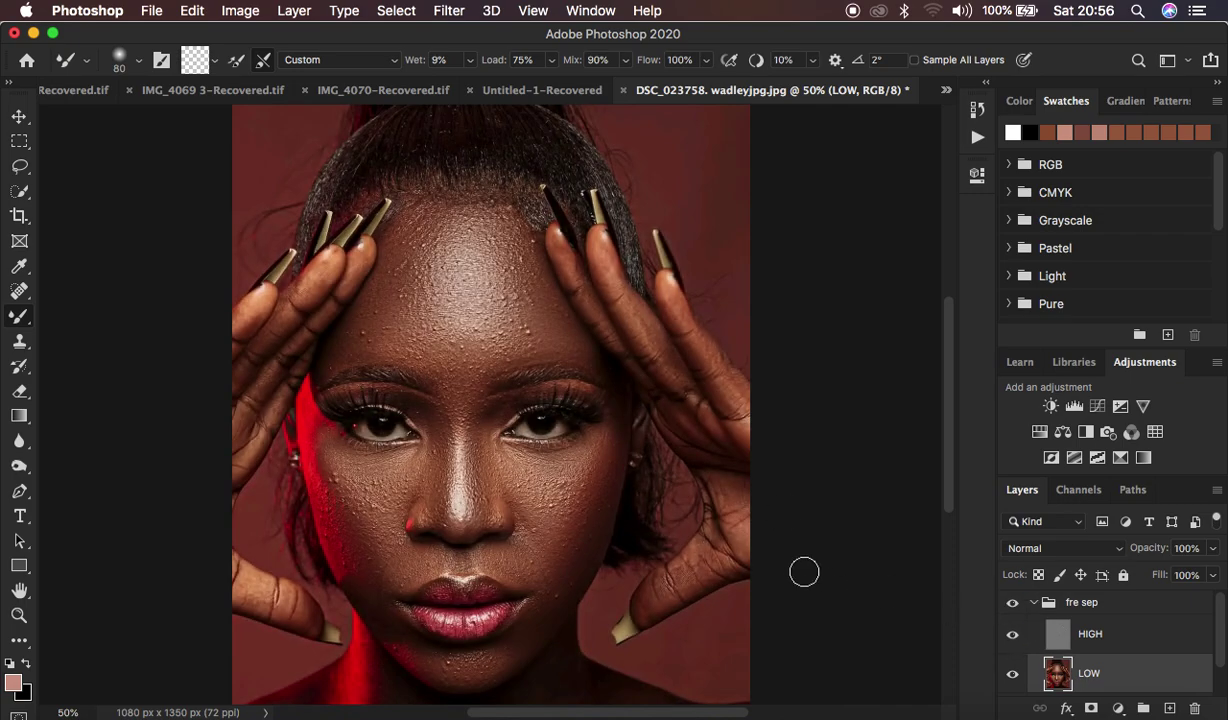
Compare the smoothed portrait with the original by repeatedly toggling the visibility of the fre sep group.
click(1013, 604)
click(1013, 604)
click(1013, 604)
click(1013, 604)
click(1012, 603)
click(1012, 603)
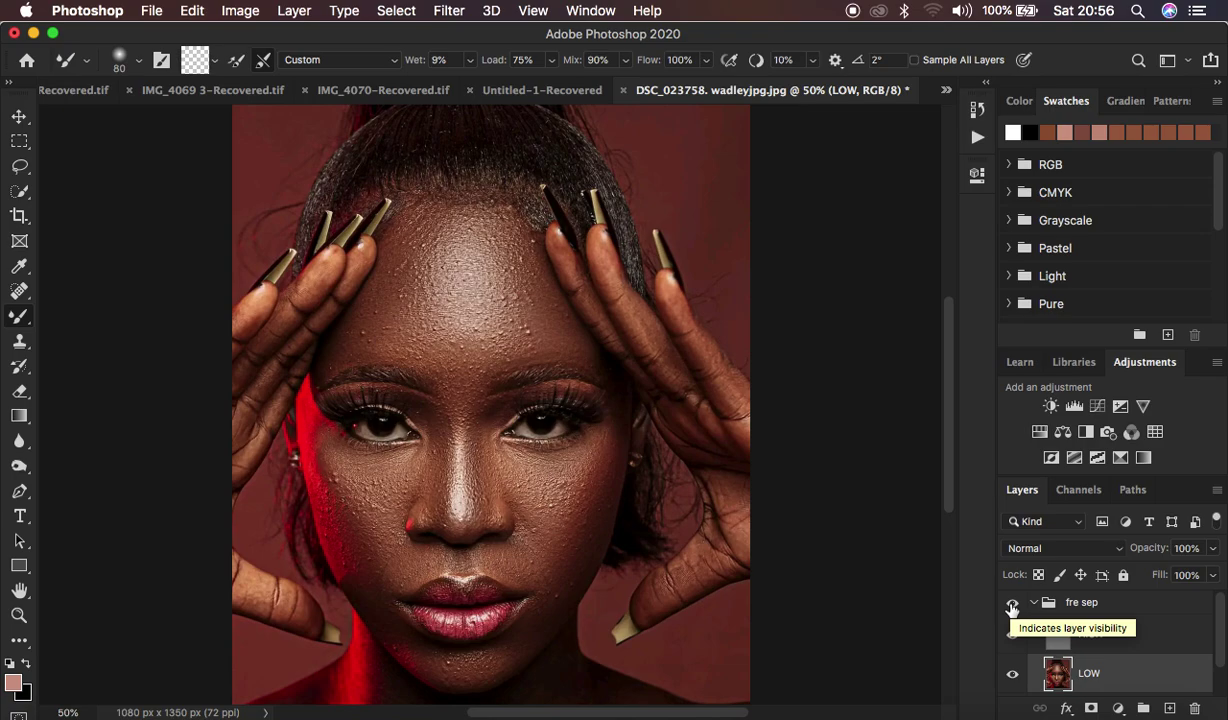
Outline the forehead with the Lasso tool, apply a Gaussian Blur with a 15-pixel radius on the LOW layer, and deselect.
click(20, 170)
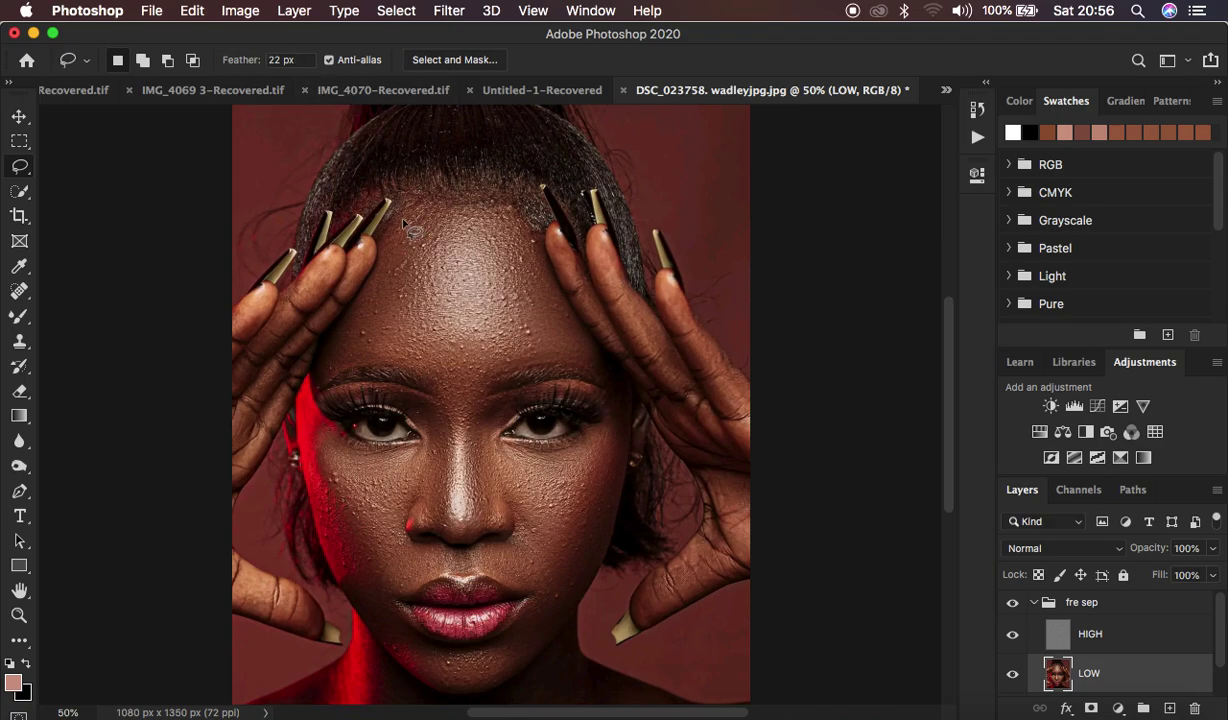
mouse_move(390, 216)
mouse_down()
mouse_move(443, 206)
mouse_move(517, 228)
mouse_move(604, 373)
mouse_move(548, 358)
mouse_move(488, 381)
mouse_move(461, 409)
mouse_move(435, 374)
mouse_move(405, 363)
mouse_move(332, 368)
mouse_move(331, 346)
mouse_move(372, 293)
mouse_move(395, 222)
mouse_up()
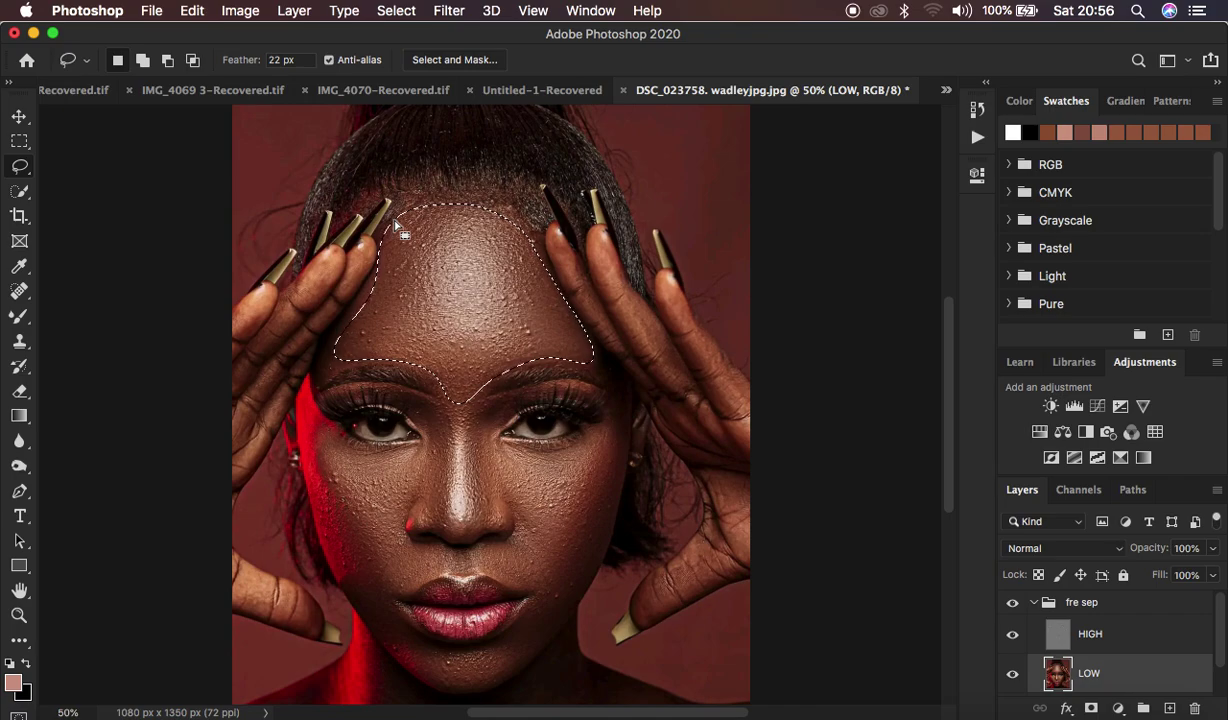
click(449, 12)
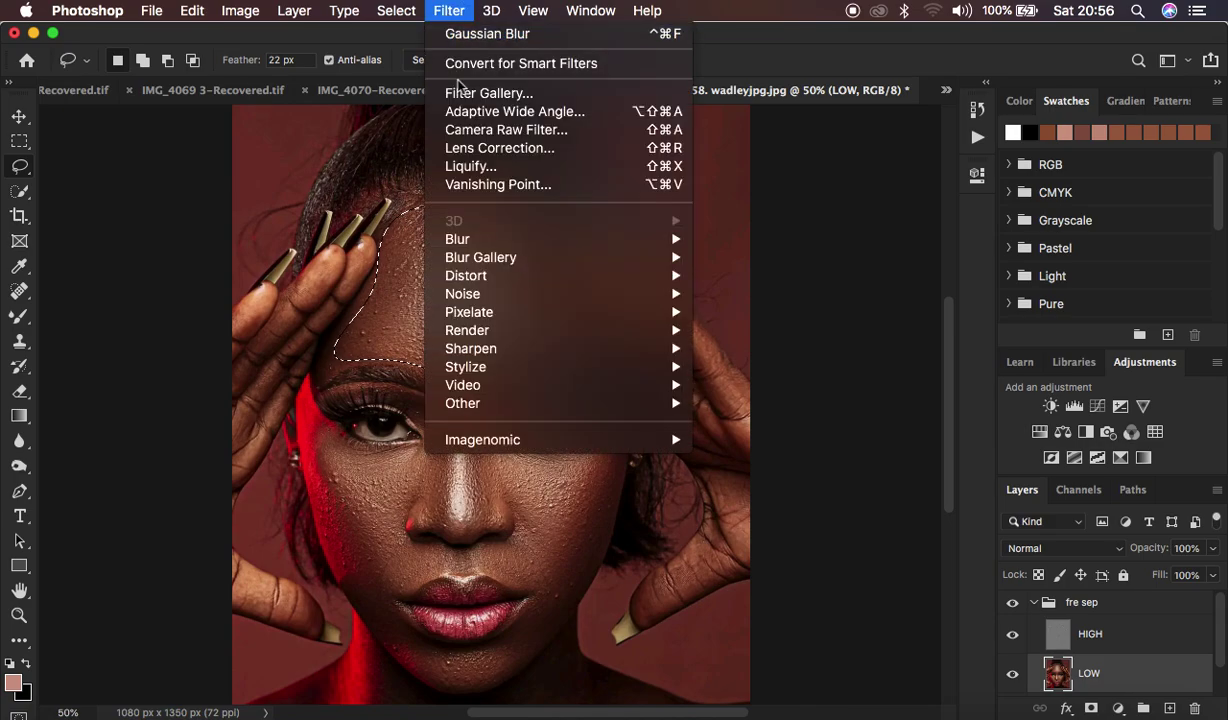
mouse_move(540, 240)
click(806, 313)
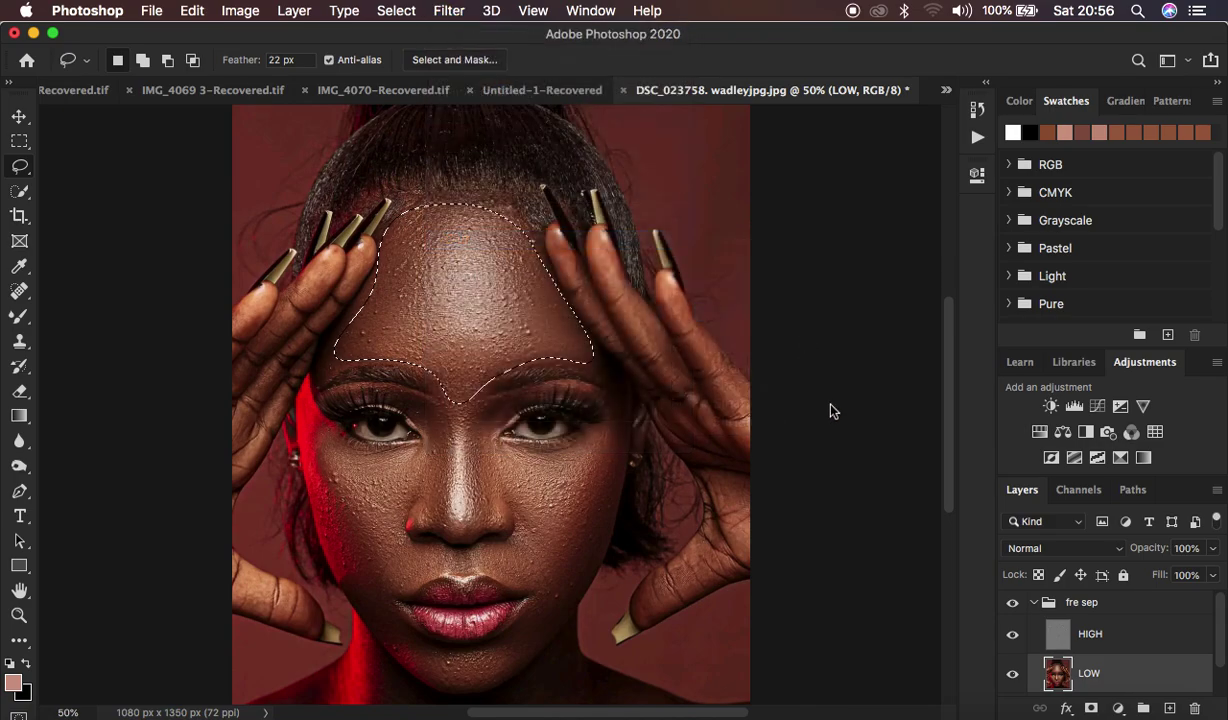
drag(806, 436, 817, 438)
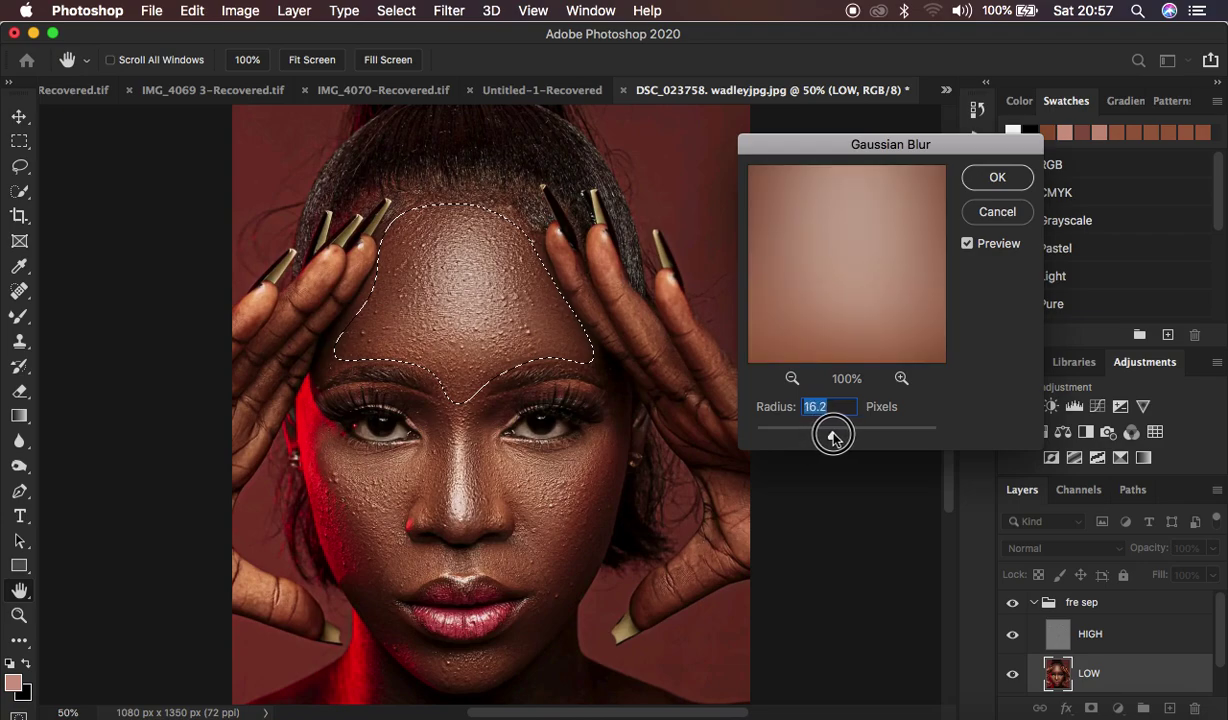
drag(835, 438, 833, 438)
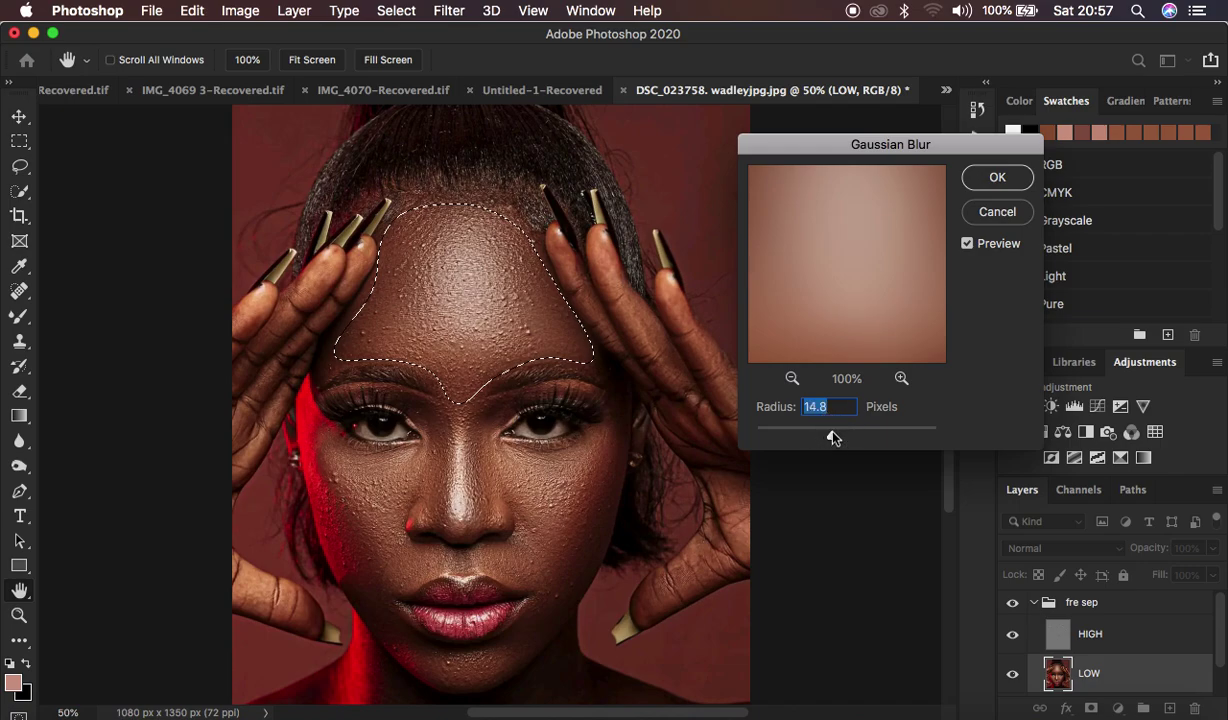
text(15)
key(Return)
key(super+d)
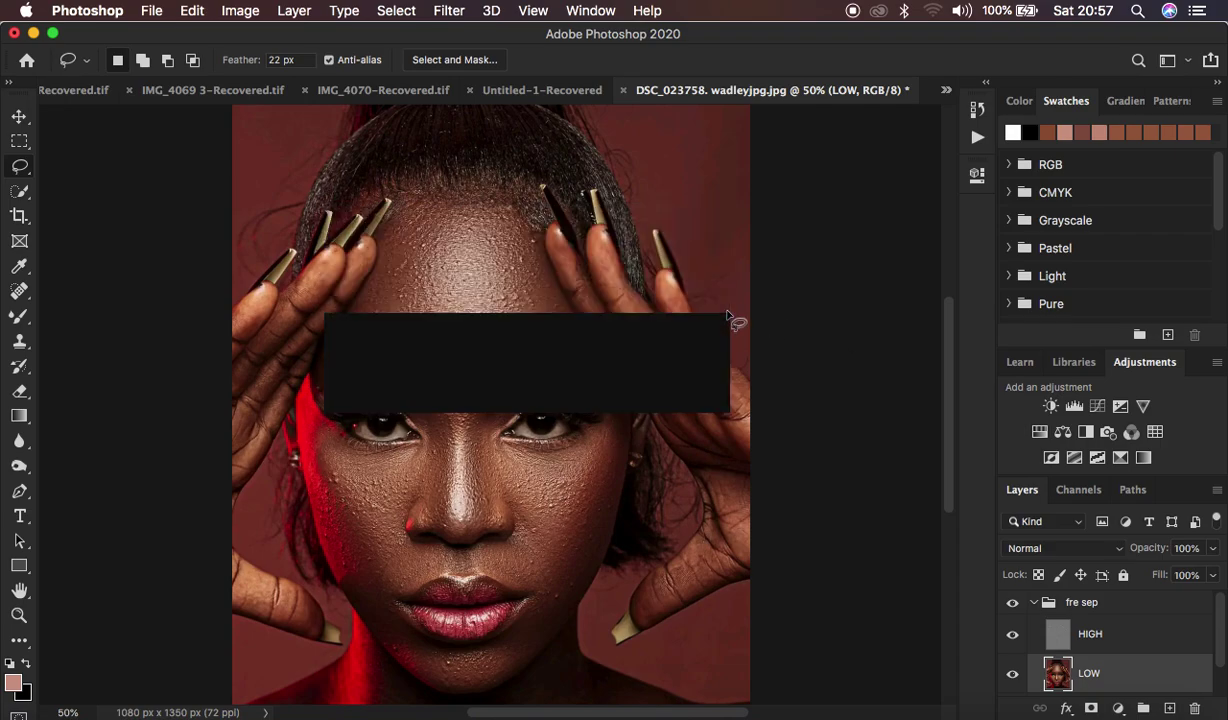
Lasso the cheek on the image's right side, reapply the last Gaussian Blur to it, and deselect.
key(super+minus)
key(super+plus)
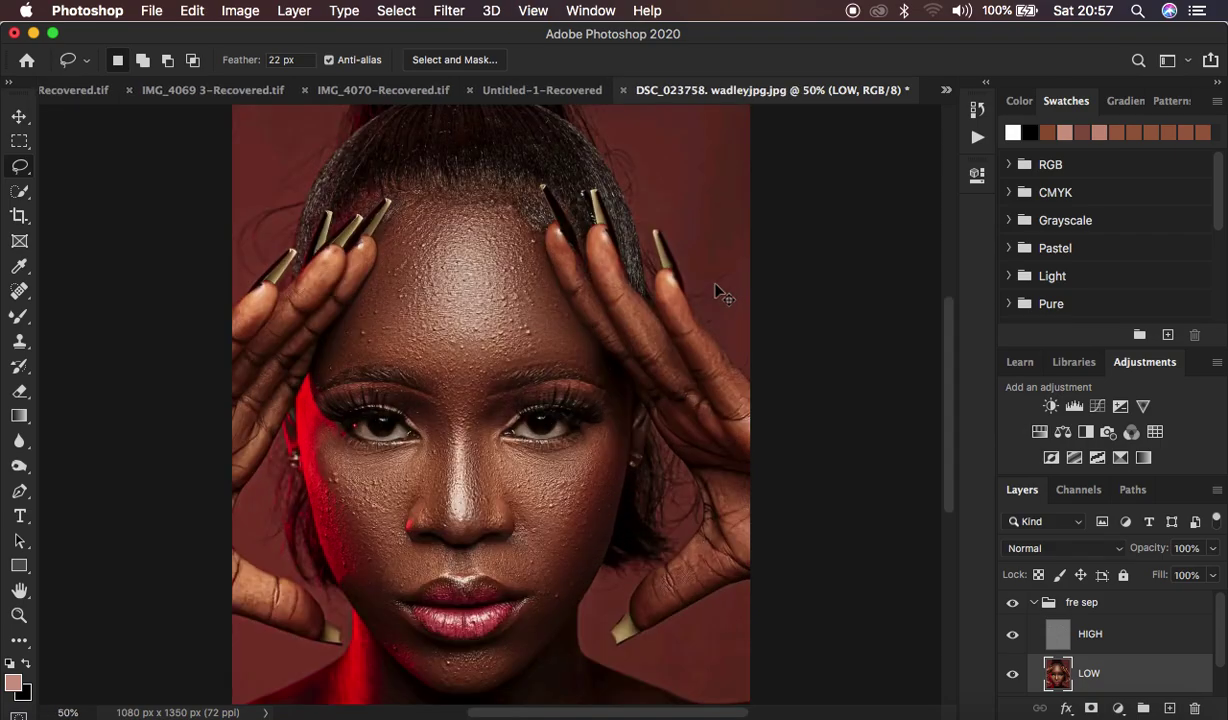
scroll(716, 291, down, 5)
mouse_move(507, 289)
mouse_down()
mouse_move(513, 277)
mouse_move(608, 263)
mouse_move(537, 395)
mouse_move(496, 294)
mouse_move(525, 326)
mouse_up()
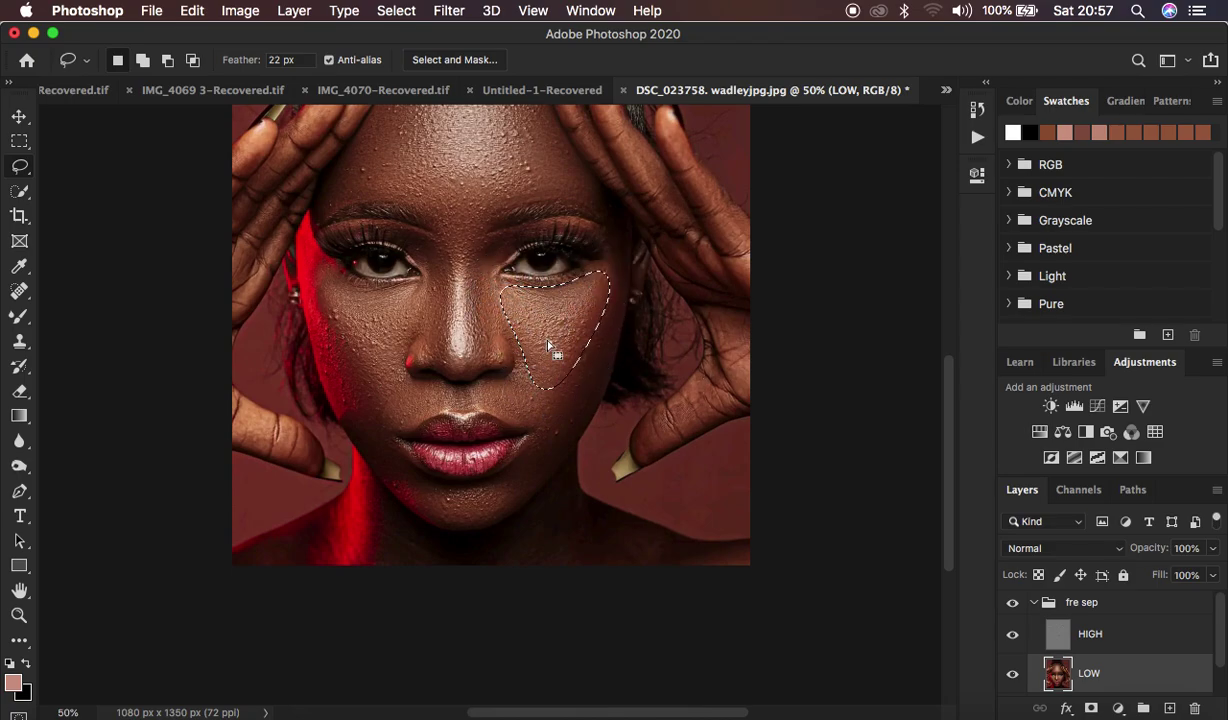
right_click(550, 338)
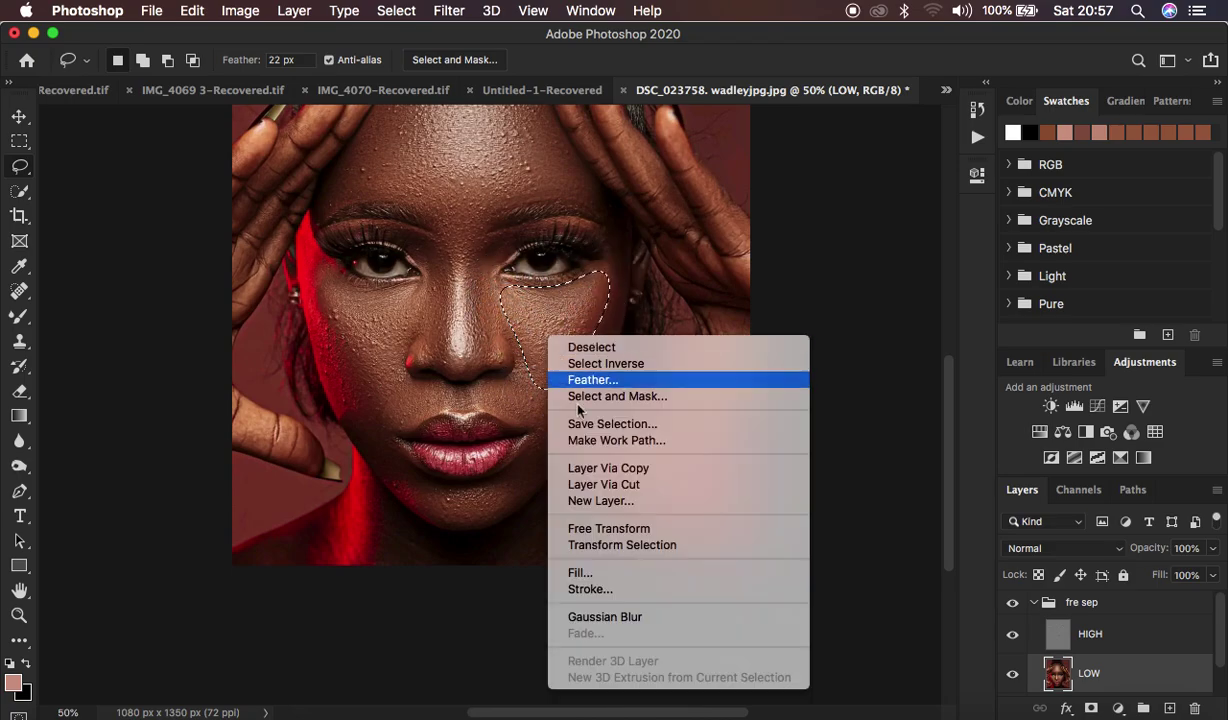
click(630, 616)
key(ctrl+d)
Lasso the cheek on the red-lit side of the face and reapply the last Gaussian Blur to it.
mouse_move(320, 276)
mouse_down()
mouse_move(437, 296)
mouse_move(387, 395)
mouse_move(323, 298)
mouse_move(348, 318)
mouse_up()
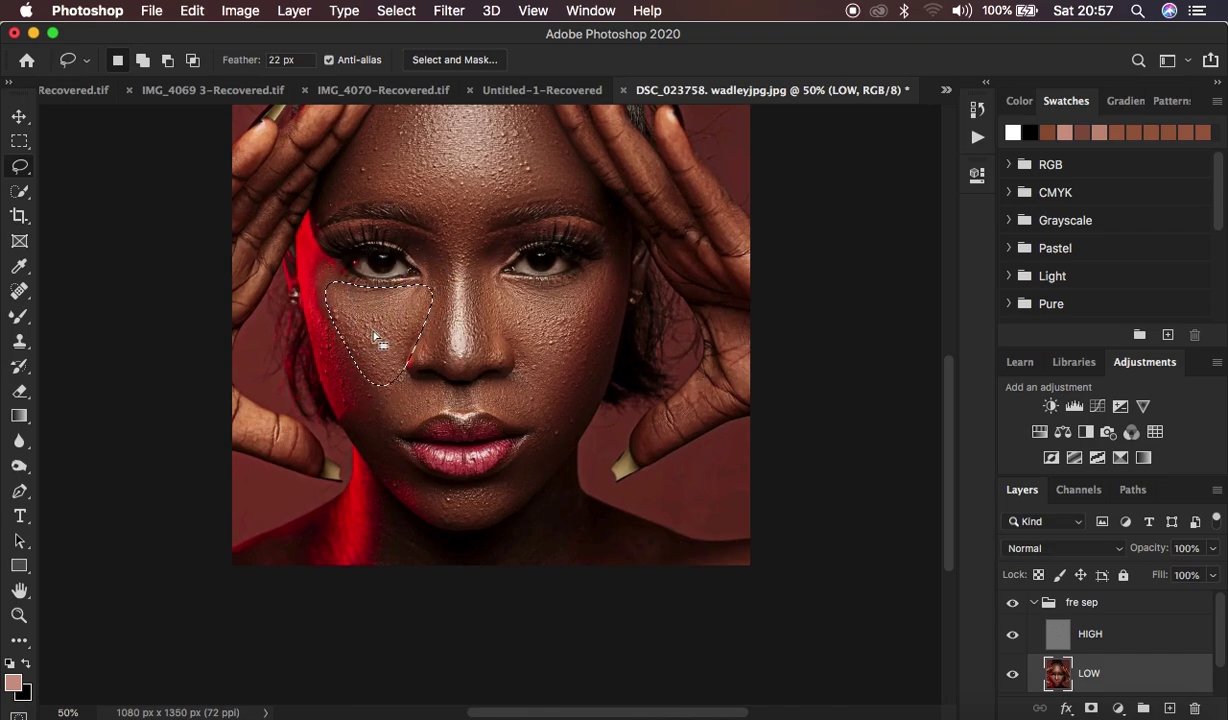
right_click(374, 328)
click(458, 608)
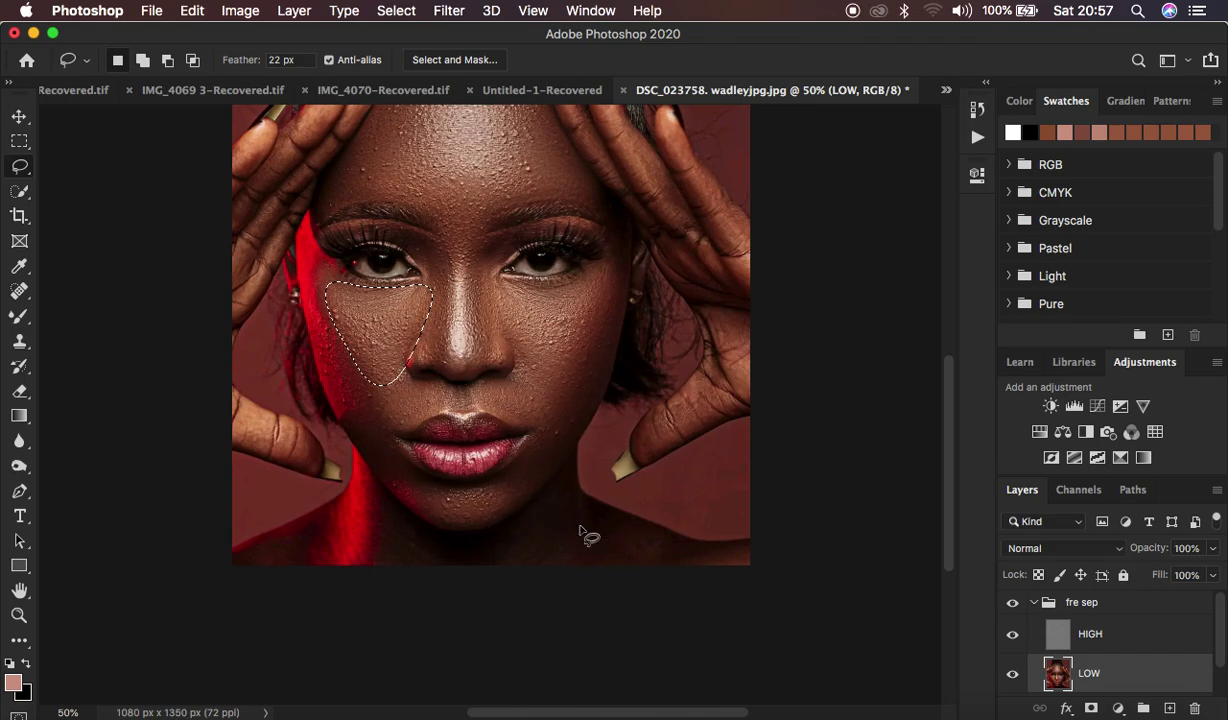
Fade the Gaussian Blur on the selected red-lit cheek to 47% opacity and deselect.
right_click(380, 333)
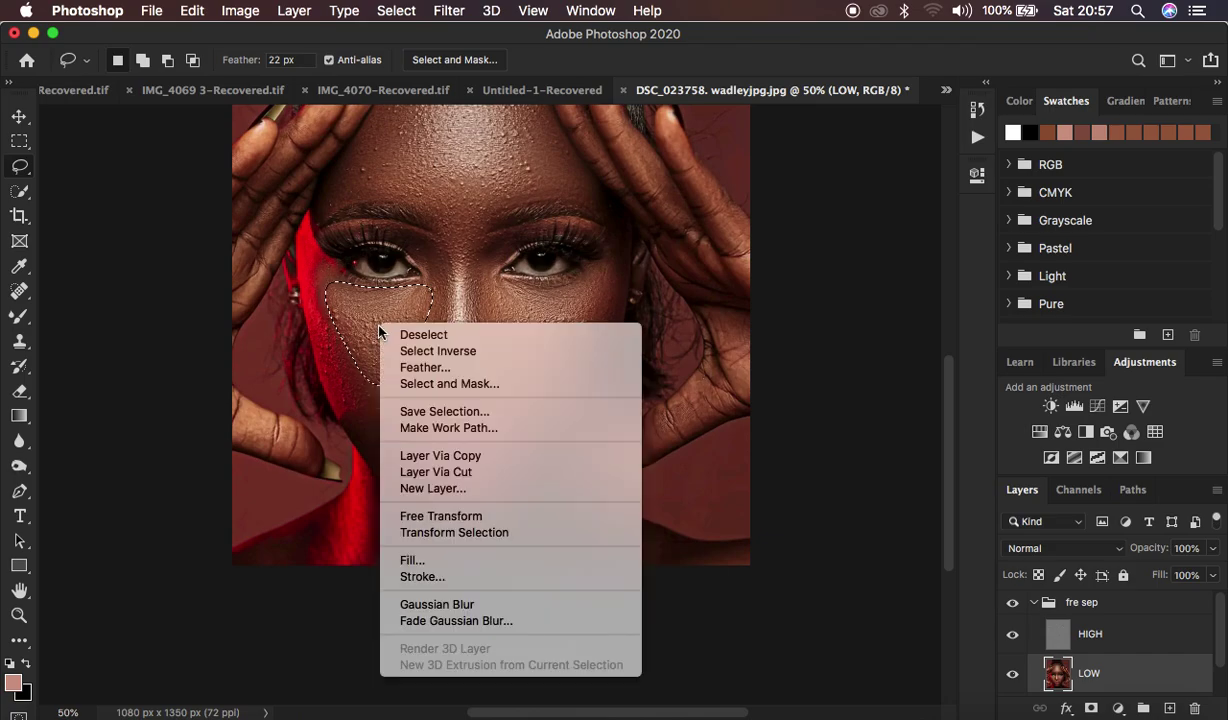
click(476, 622)
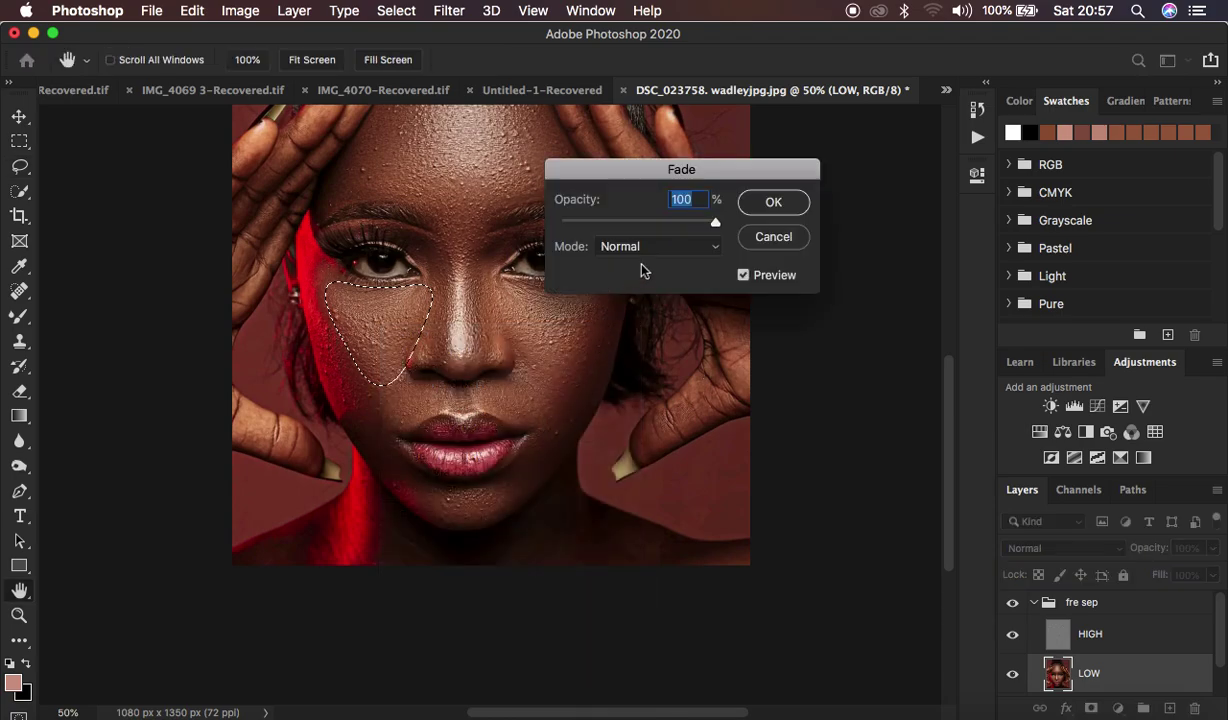
drag(676, 228, 630, 225)
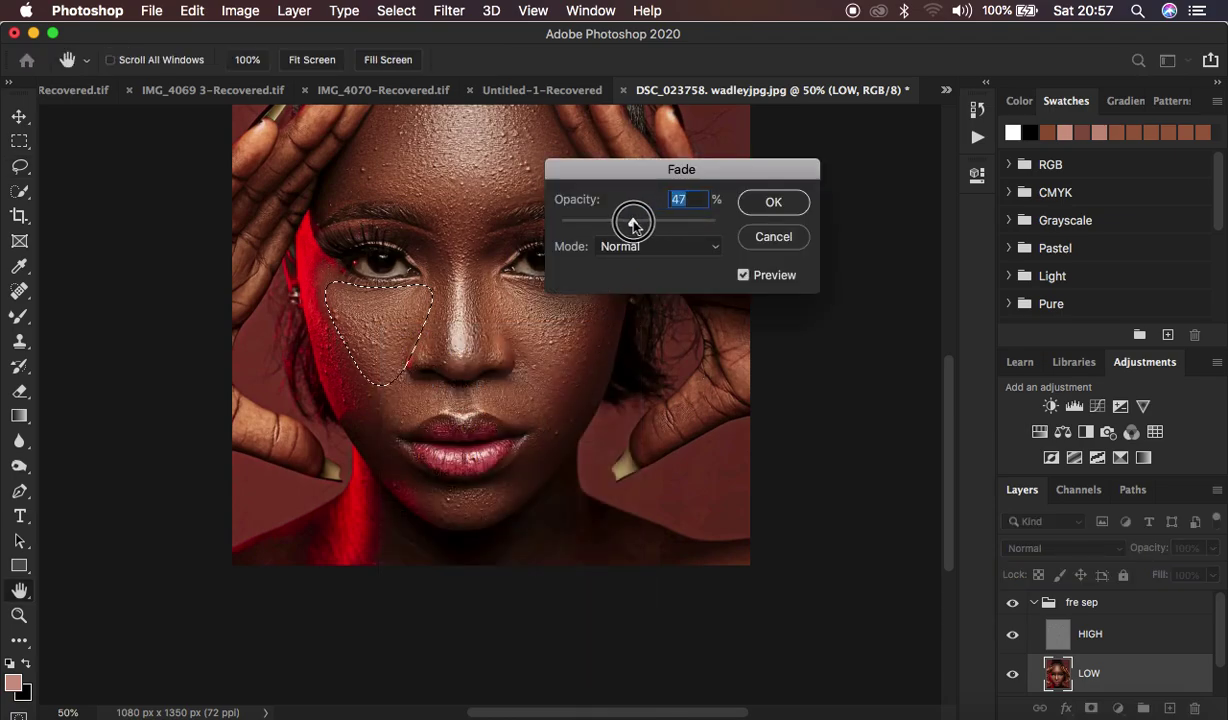
click(790, 208)
key(super+d)
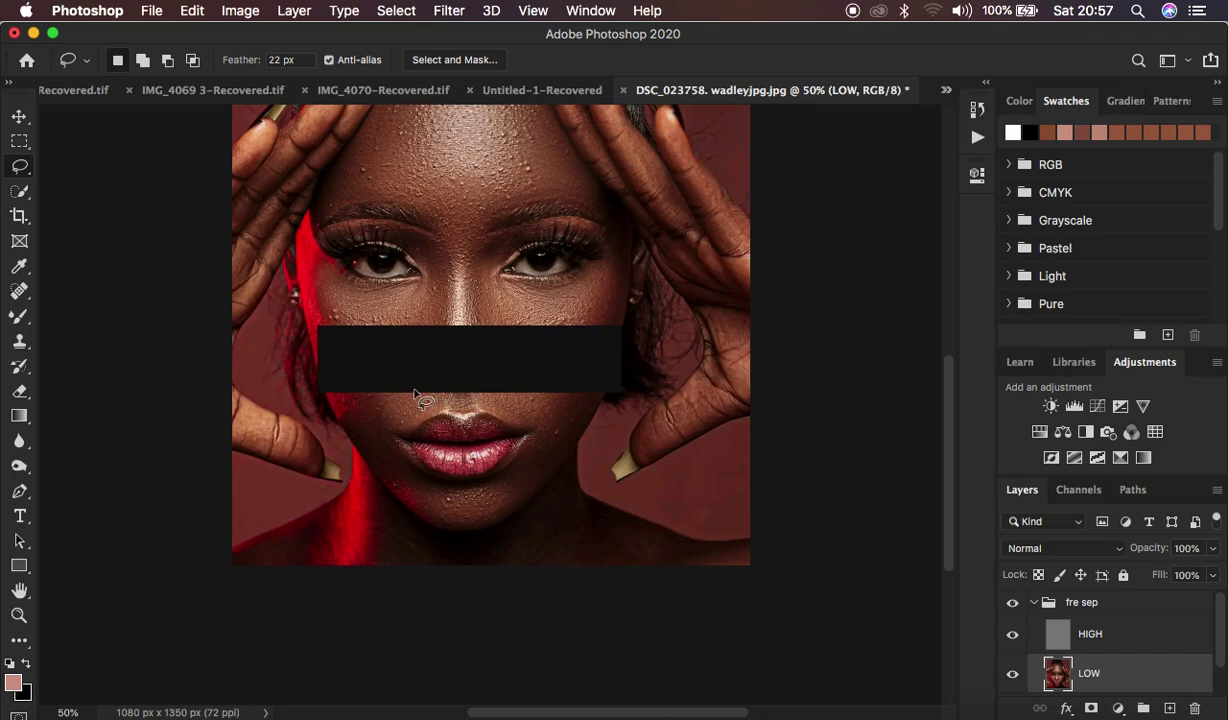
Lasso one side of the nose and then the other, reapplying the last Gaussian Blur to each selection.
key(super+minus)
key(super+plus)
mouse_move(400, 386)
mouse_down()
mouse_move(444, 407)
mouse_move(460, 443)
mouse_move(444, 520)
mouse_move(418, 520)
mouse_move(403, 503)
mouse_move(430, 433)
mouse_move(405, 390)
mouse_up()
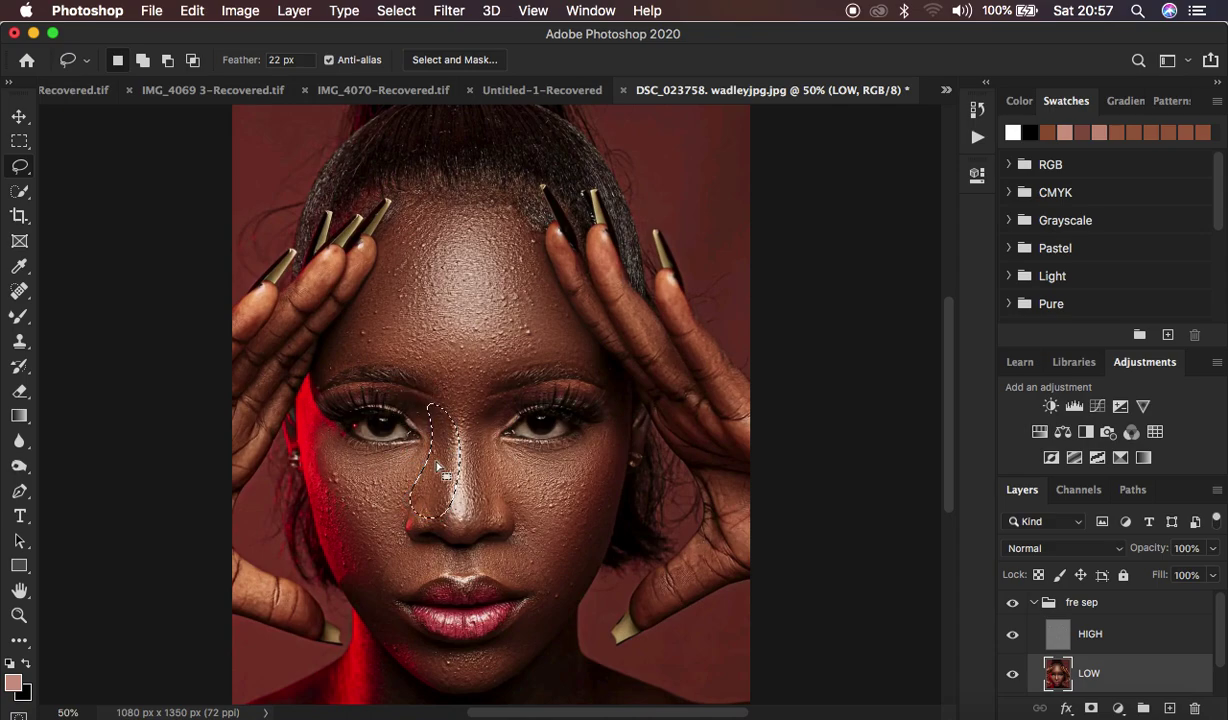
right_click(438, 466)
click(508, 620)
key(super+d)
mouse_move(495, 400)
mouse_down()
mouse_move(474, 522)
mouse_move(518, 505)
mouse_move(494, 475)
mouse_move(490, 403)
mouse_up()
right_click(487, 405)
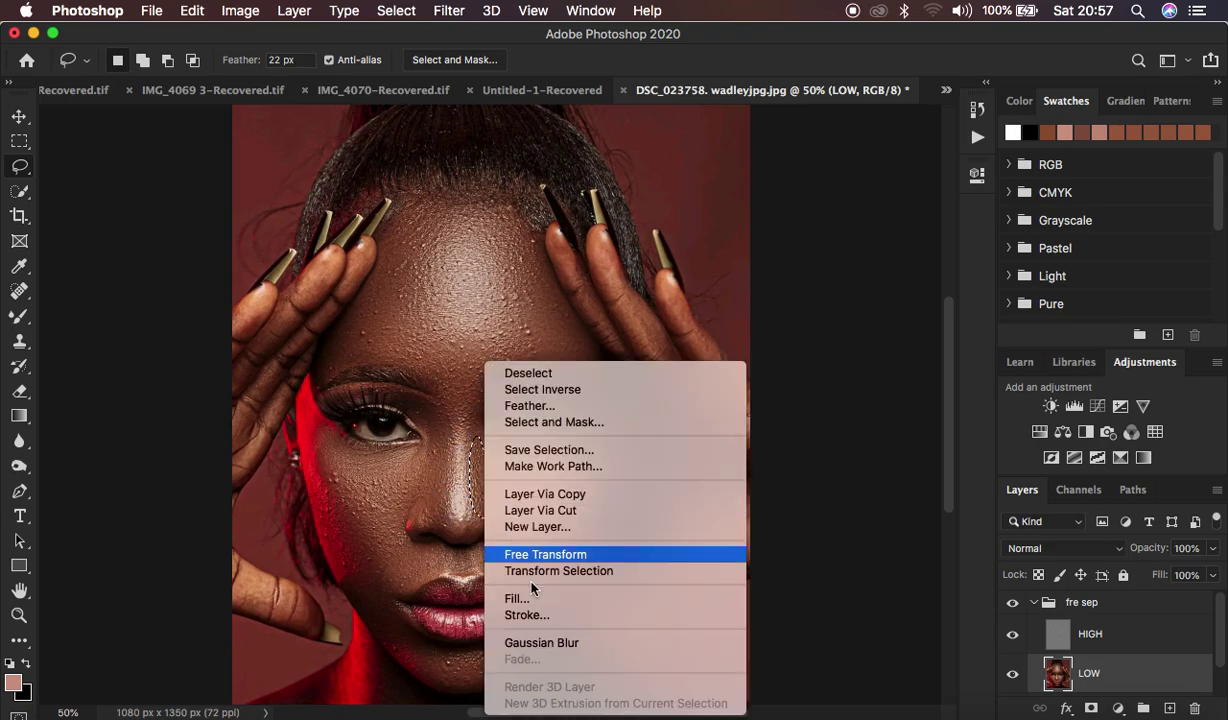
click(575, 645)
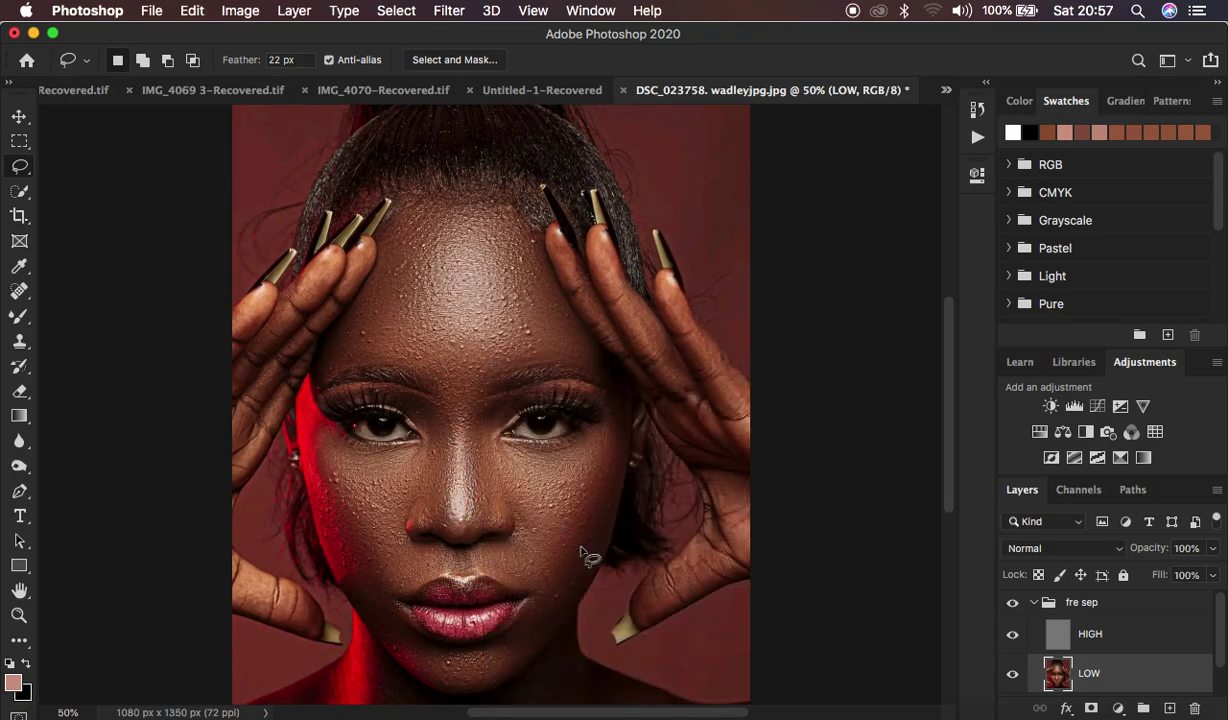
Lasso the red-lit side's lower jaw, then the skin beside the opposite mouth corner, reapplying the last Gaussian Blur to each.
scroll(454, 533, down, 2)
mouse_move(363, 508)
mouse_down()
mouse_move(452, 614)
mouse_move(425, 614)
mouse_move(385, 560)
mouse_up()
right_click(397, 556)
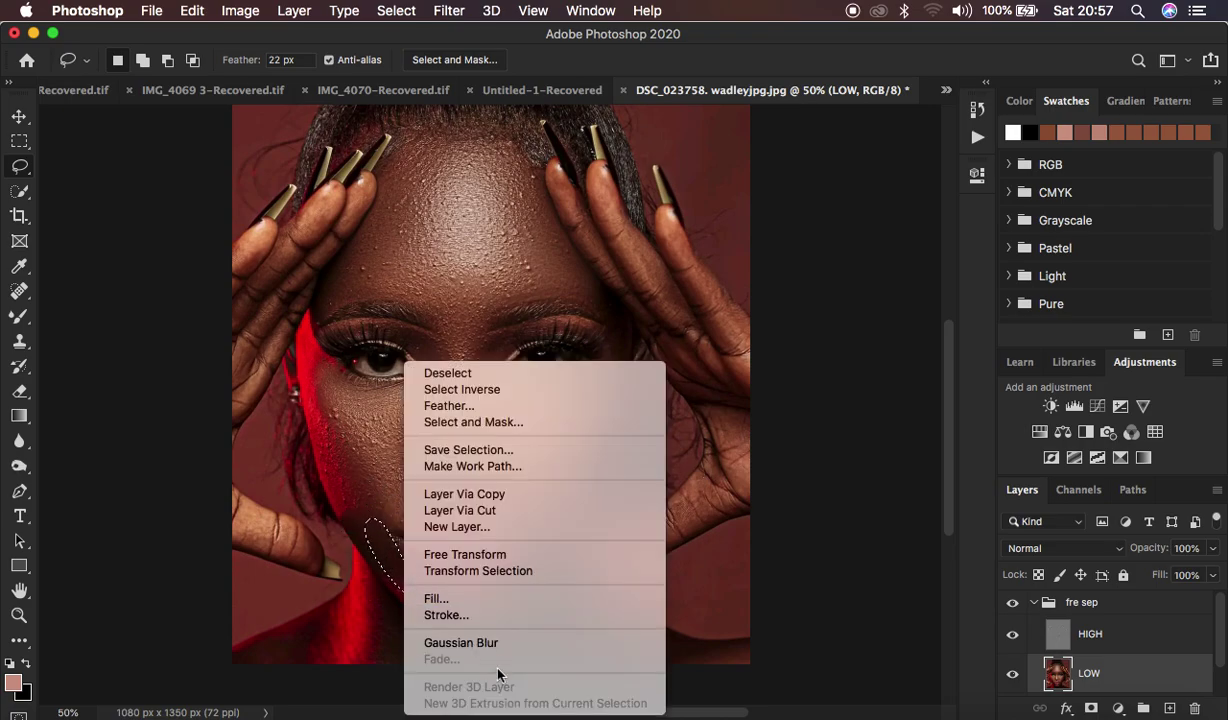
click(502, 643)
mouse_move(530, 498)
mouse_down()
mouse_move(521, 559)
mouse_move(458, 606)
mouse_move(473, 610)
mouse_move(560, 546)
mouse_move(566, 496)
mouse_up()
right_click(552, 530)
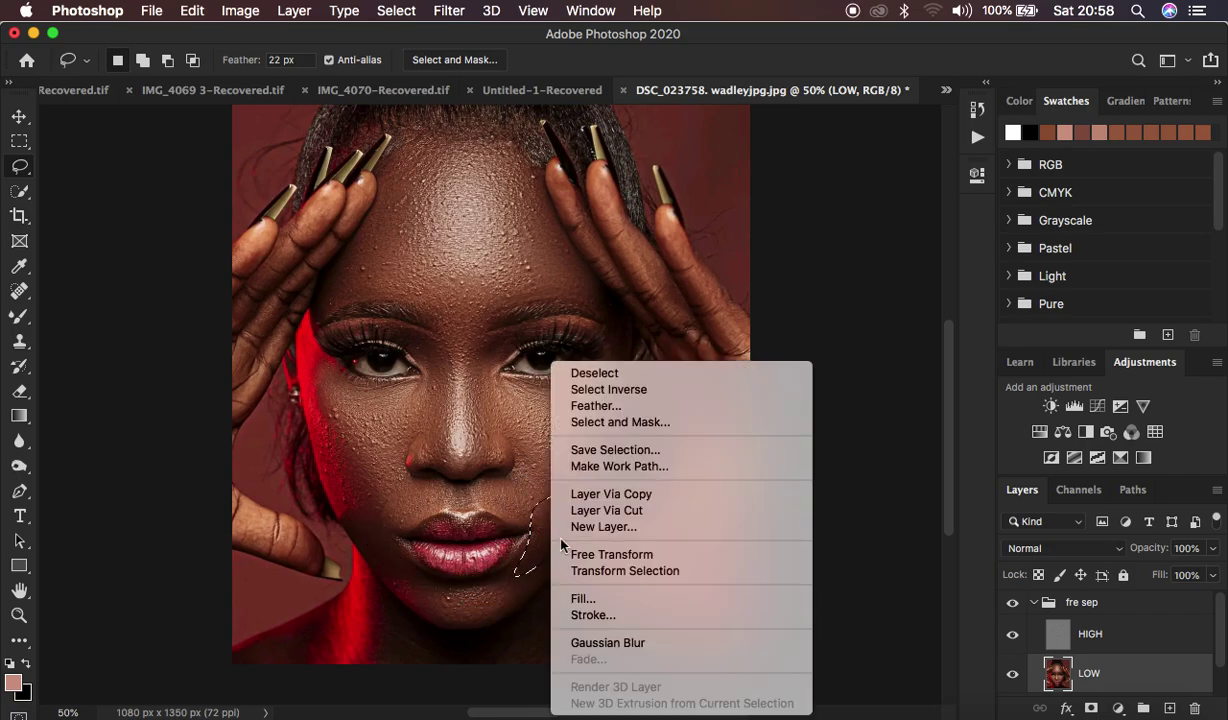
click(650, 643)
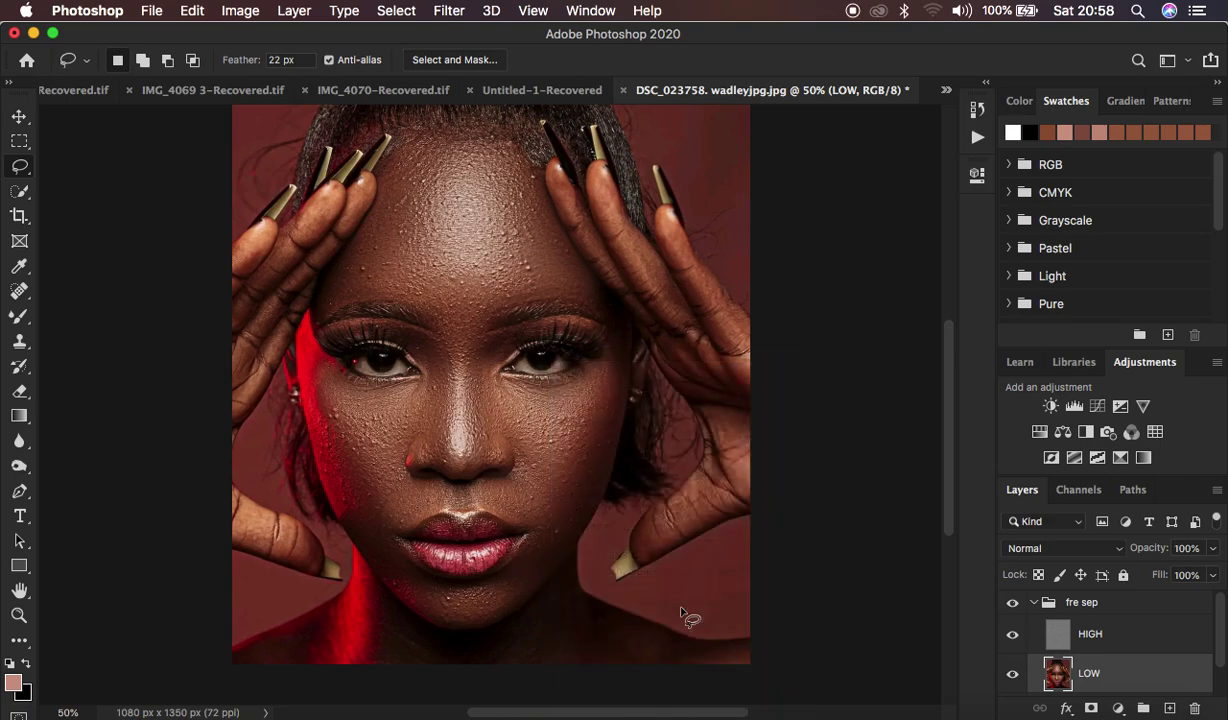
Examine the blurred skin at several magnifications and compare it with the original by toggling the fre sep group's visibility.
scroll(585, 470, down, 3)
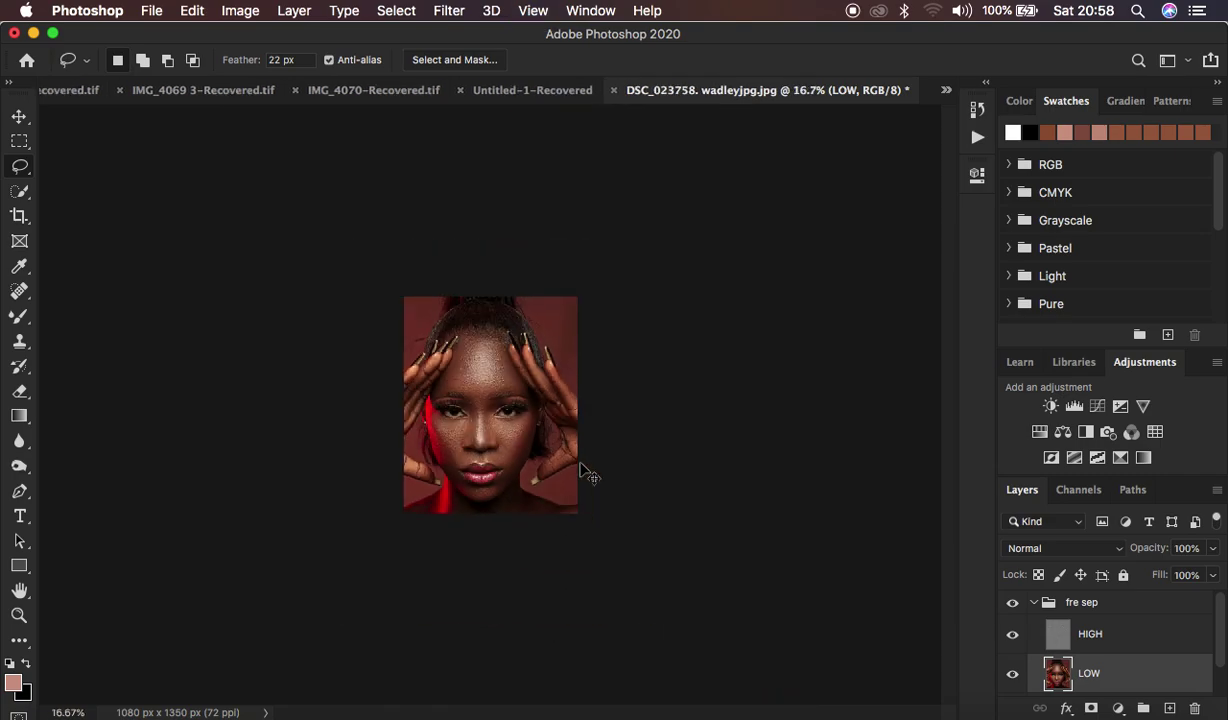
scroll(585, 470, up, 3)
scroll(583, 470, up, 1)
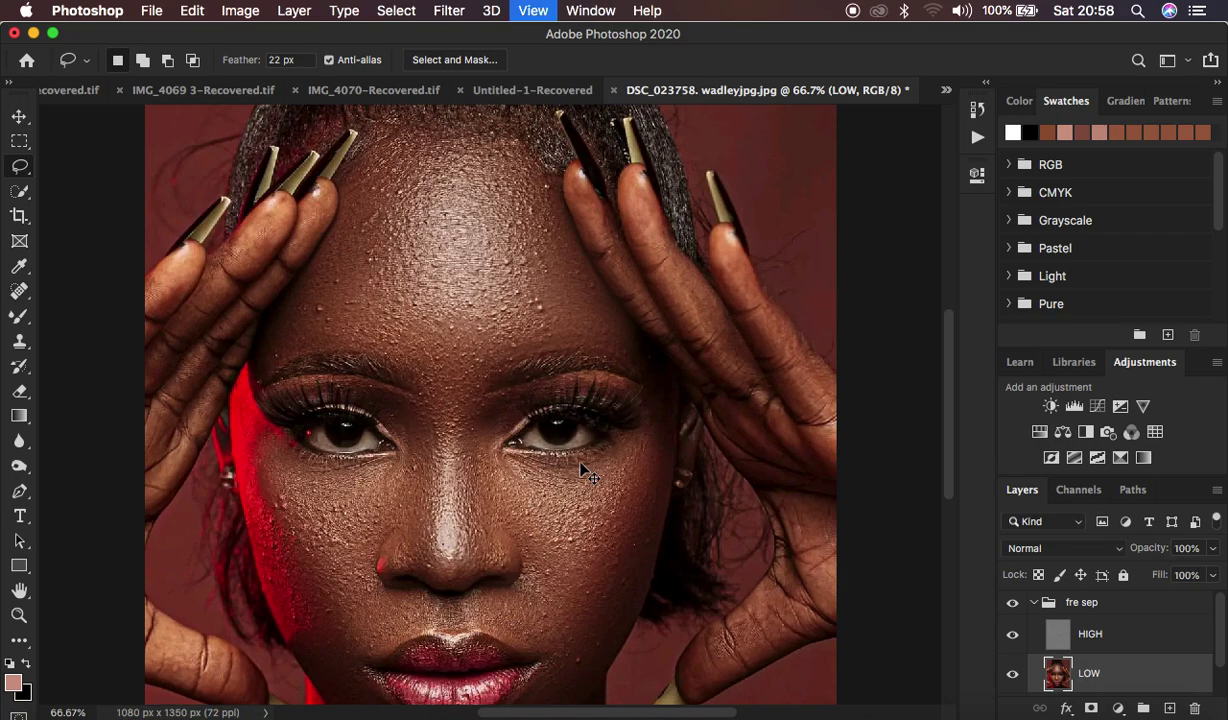
scroll(583, 470, down, 2)
scroll(583, 470, up, 1)
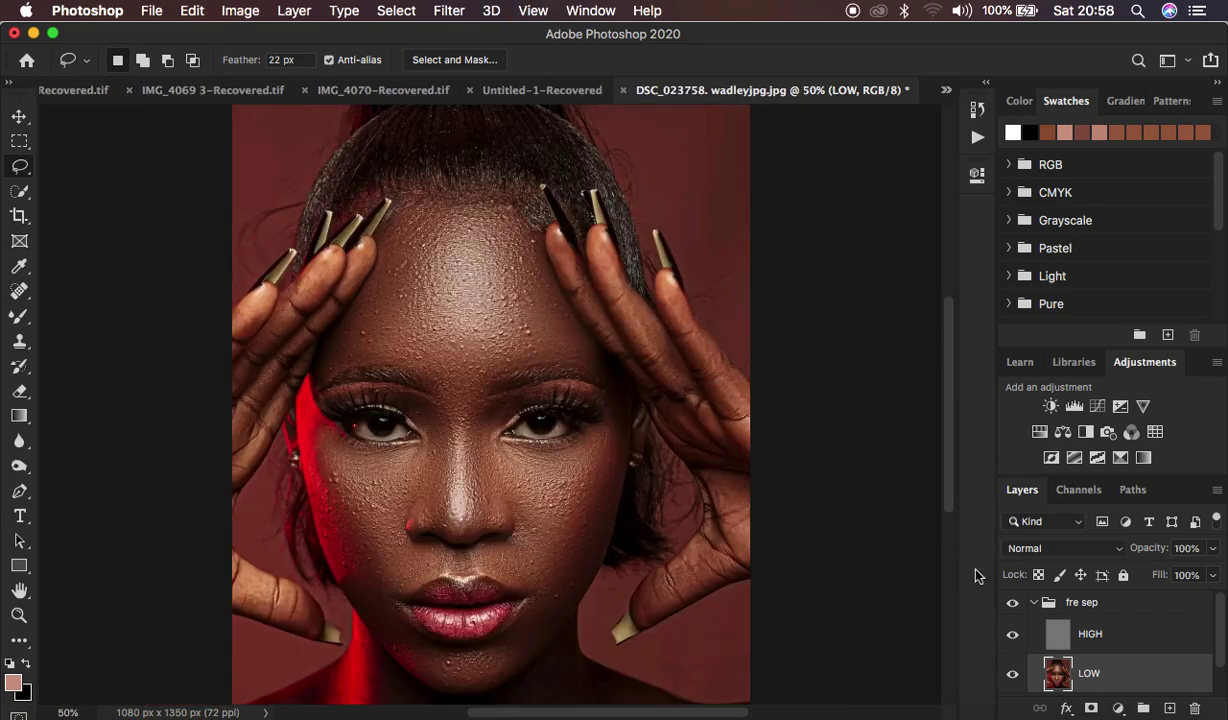
click(1013, 602)
click(1013, 602)
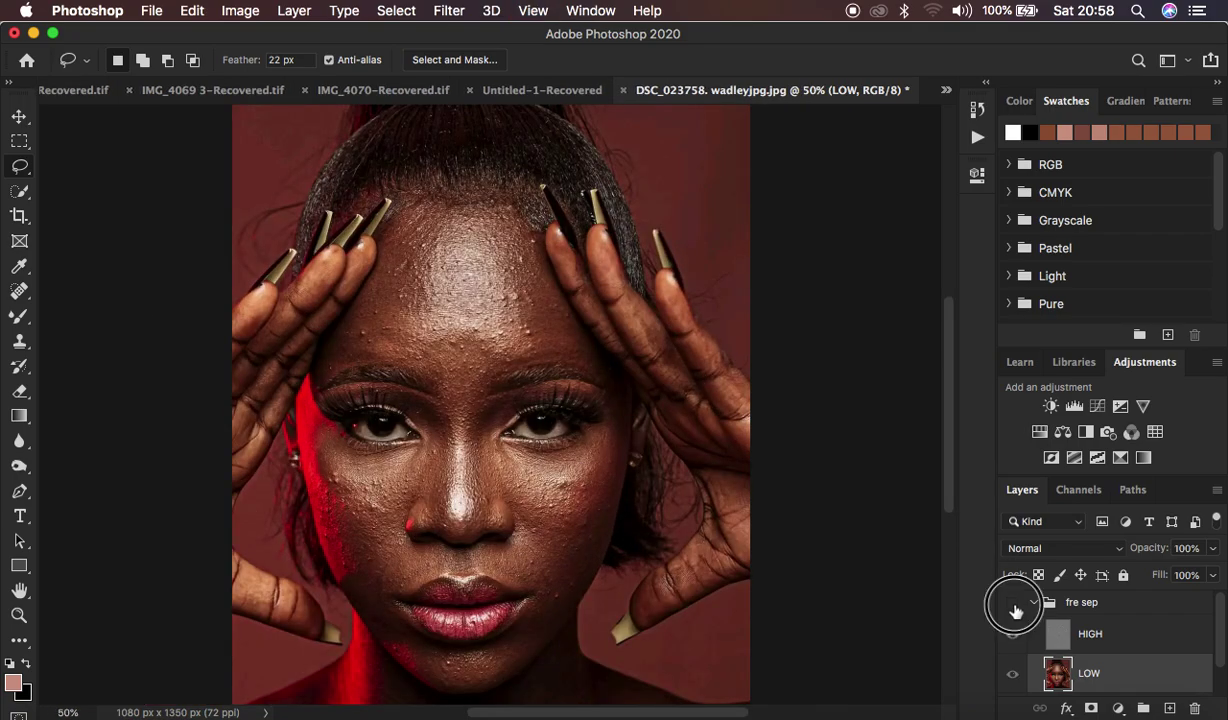
click(1013, 603)
click(1013, 602)
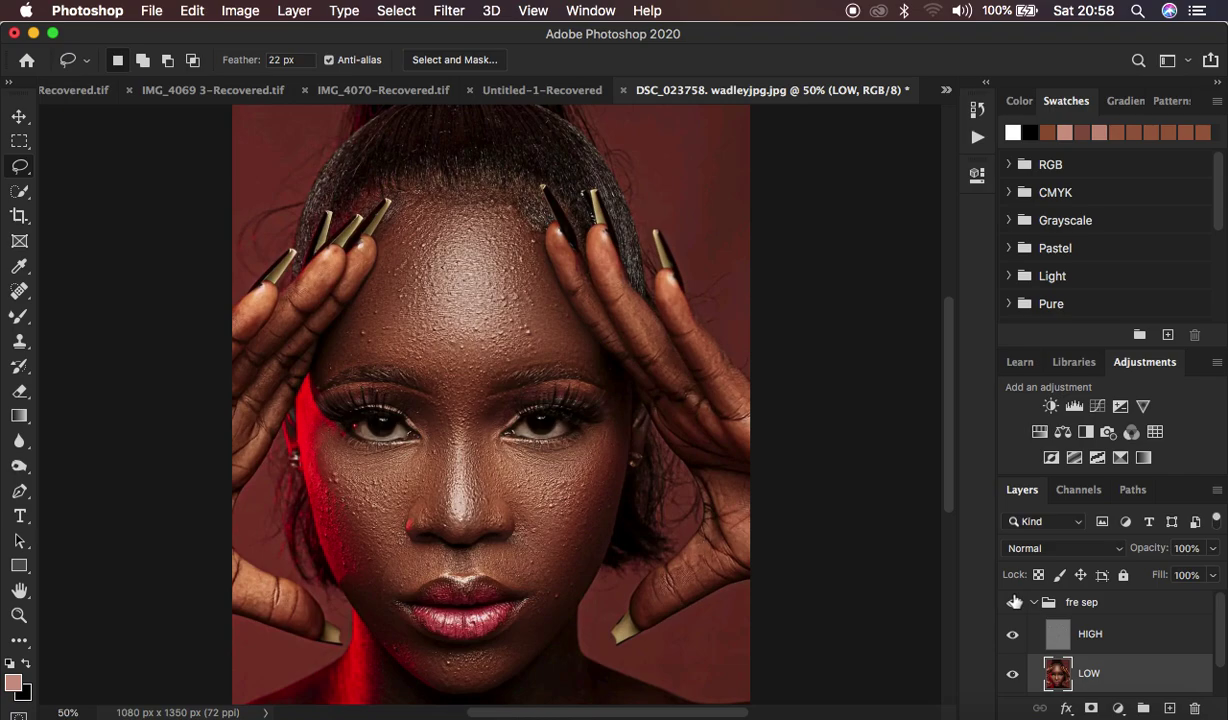
Make the HIGH layer active and ready the Clone Stamp with Normal mode, 100% opacity and Current Layer sampling.
click(1113, 641)
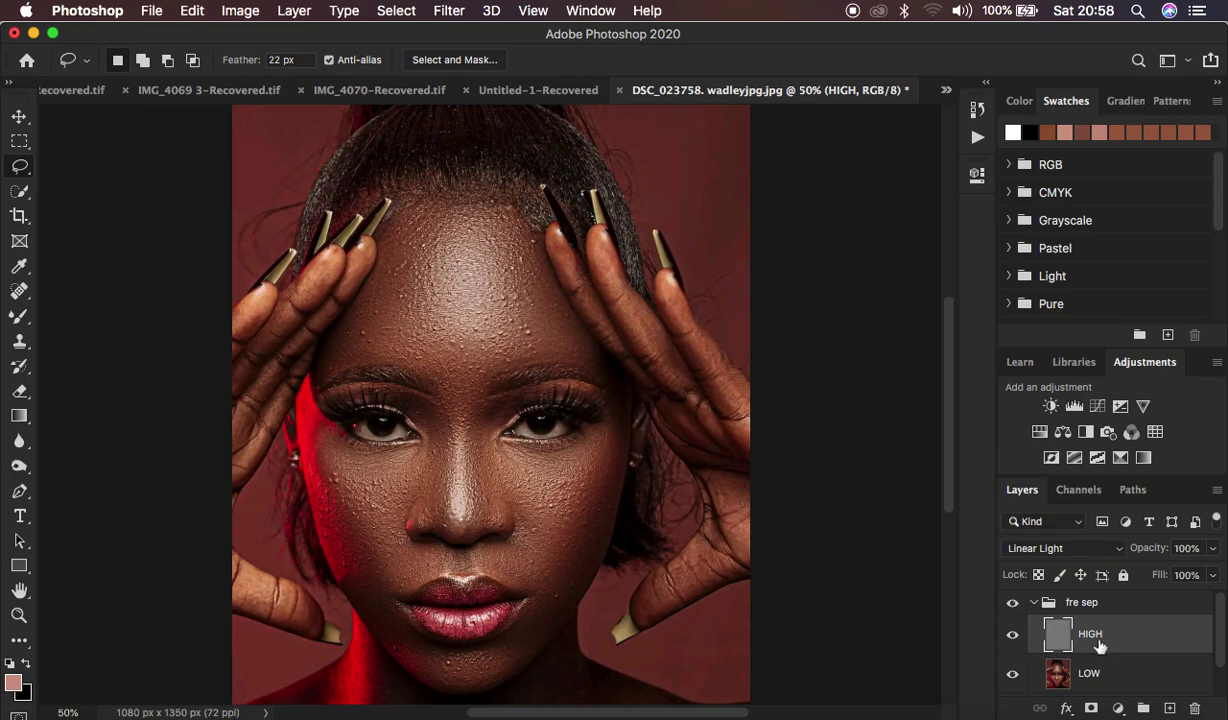
key(super+equal)
key(super+equal)
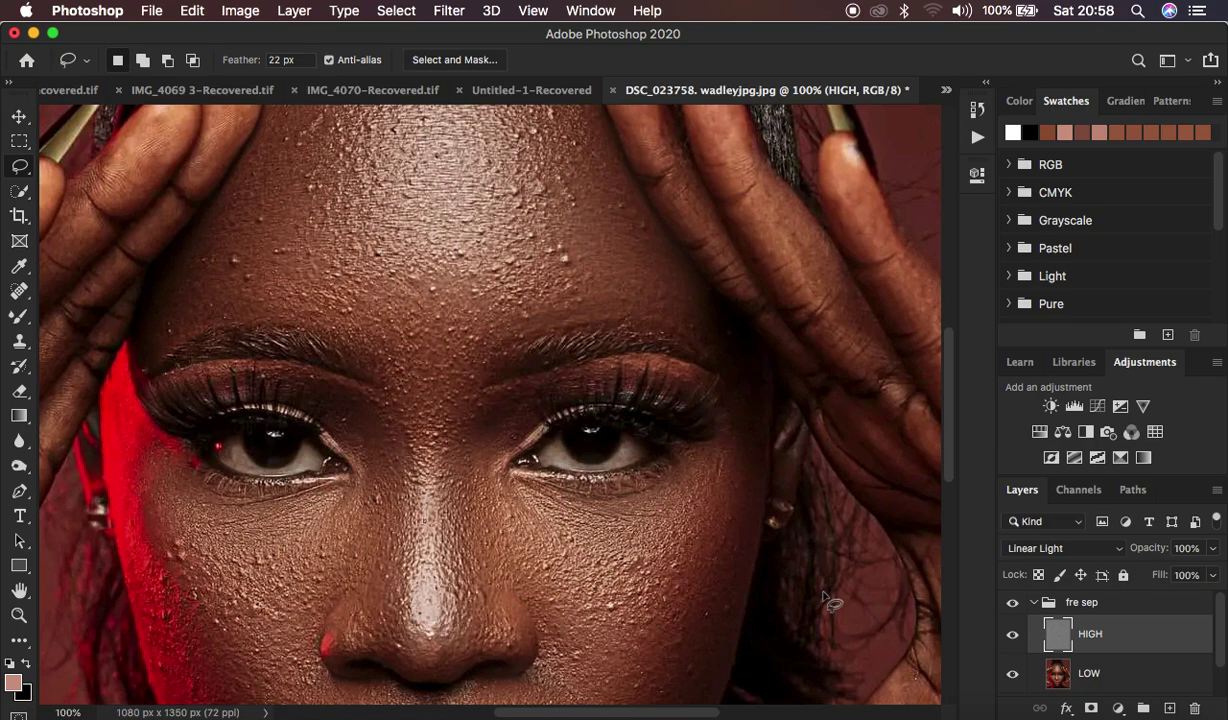
scroll(588, 560, down, 5)
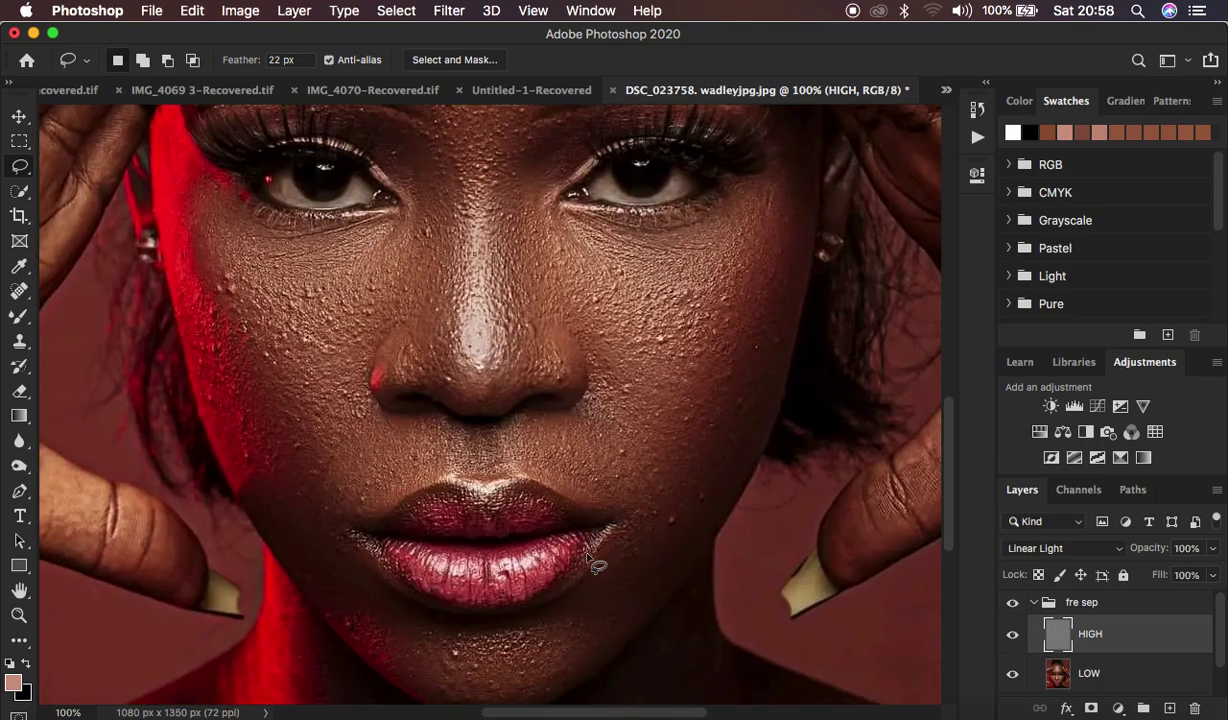
click(19, 342)
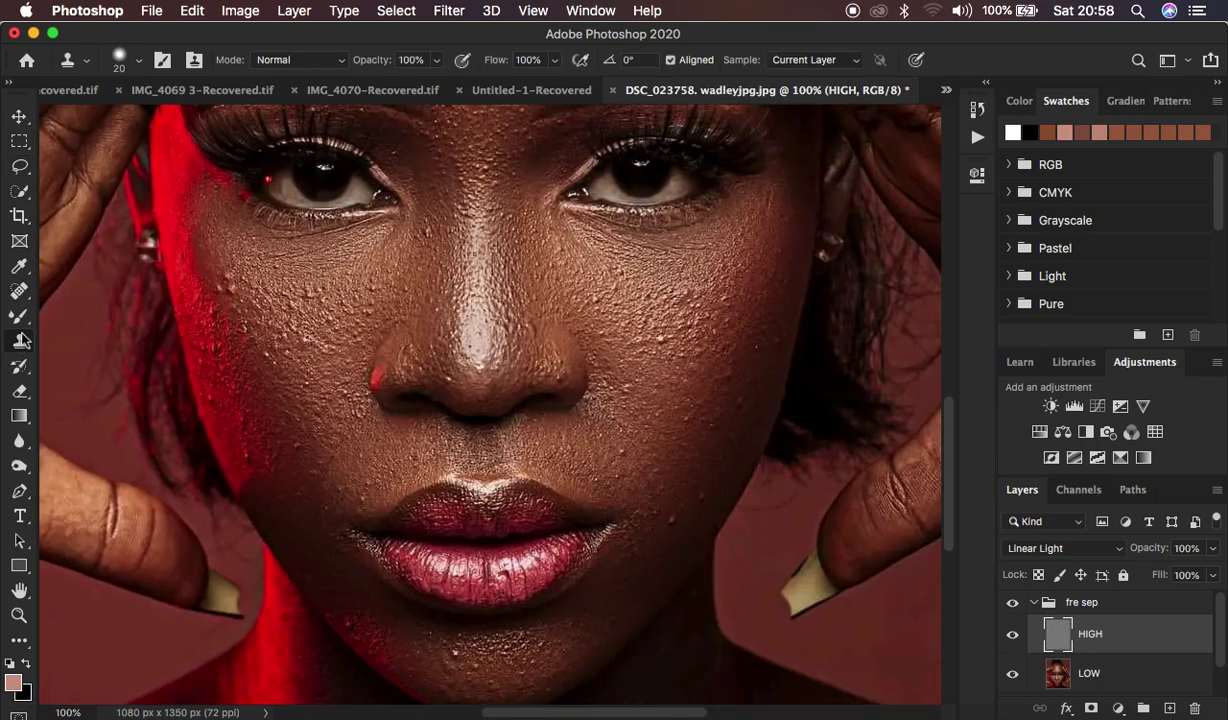
click(138, 60)
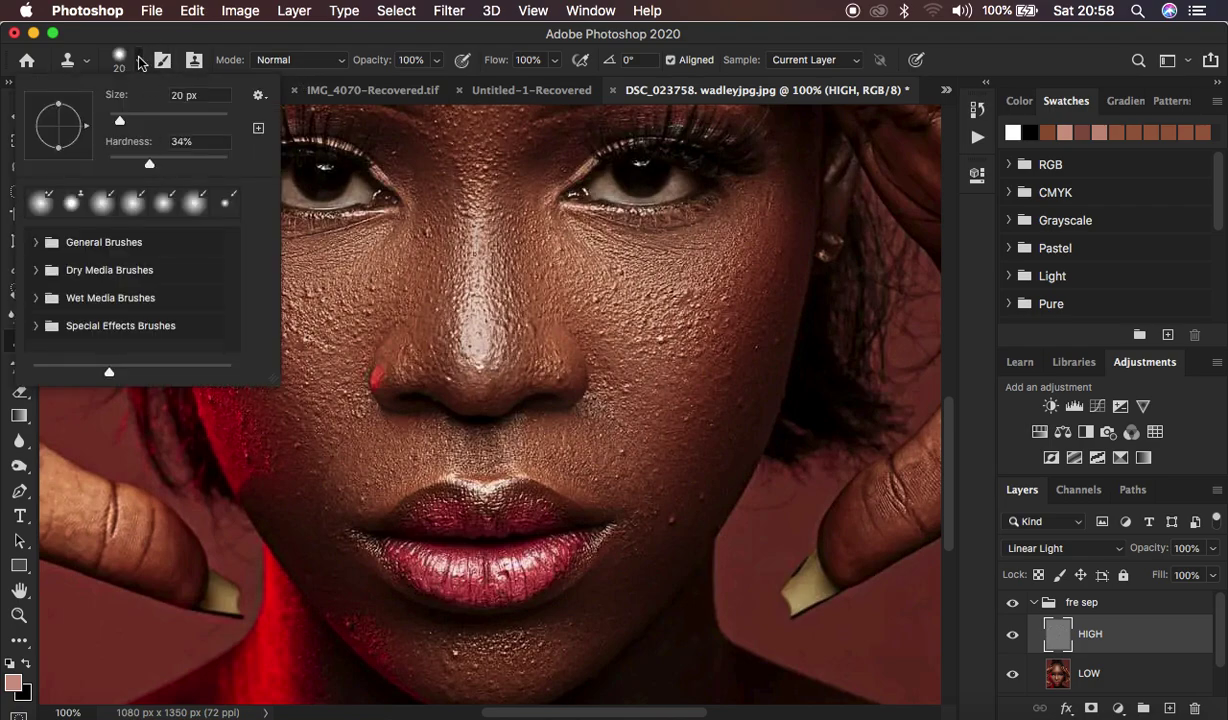
click(139, 61)
click(280, 60)
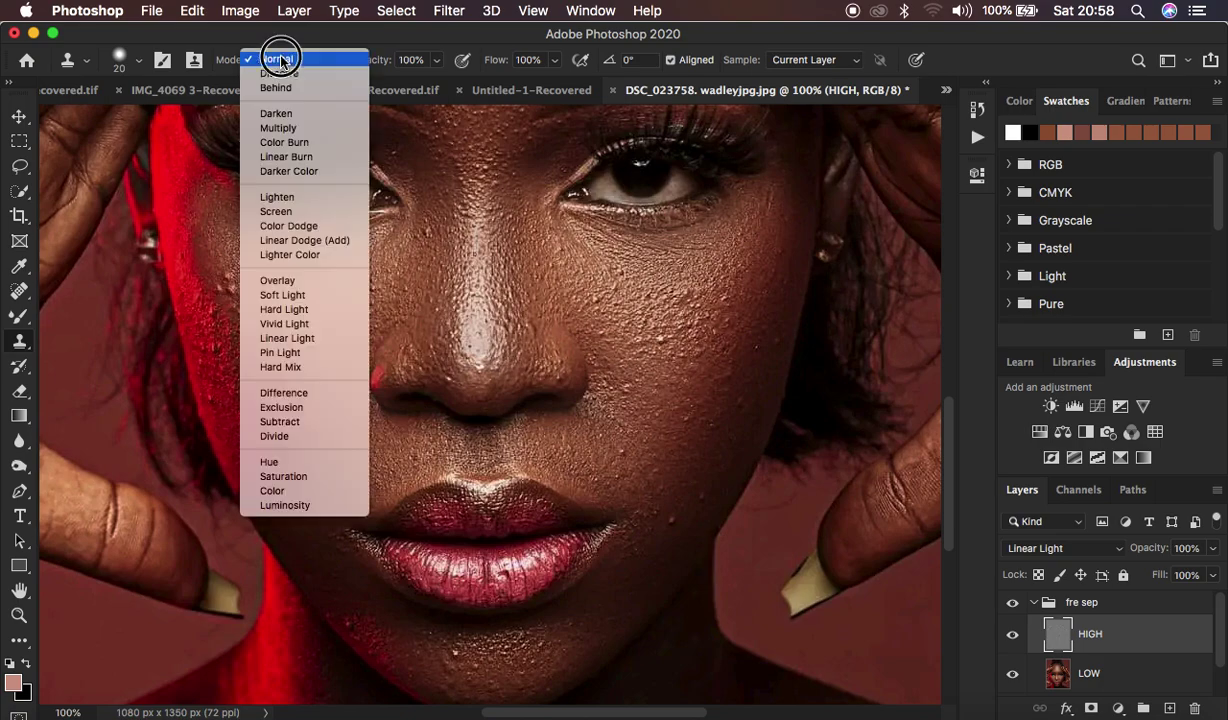
click(283, 60)
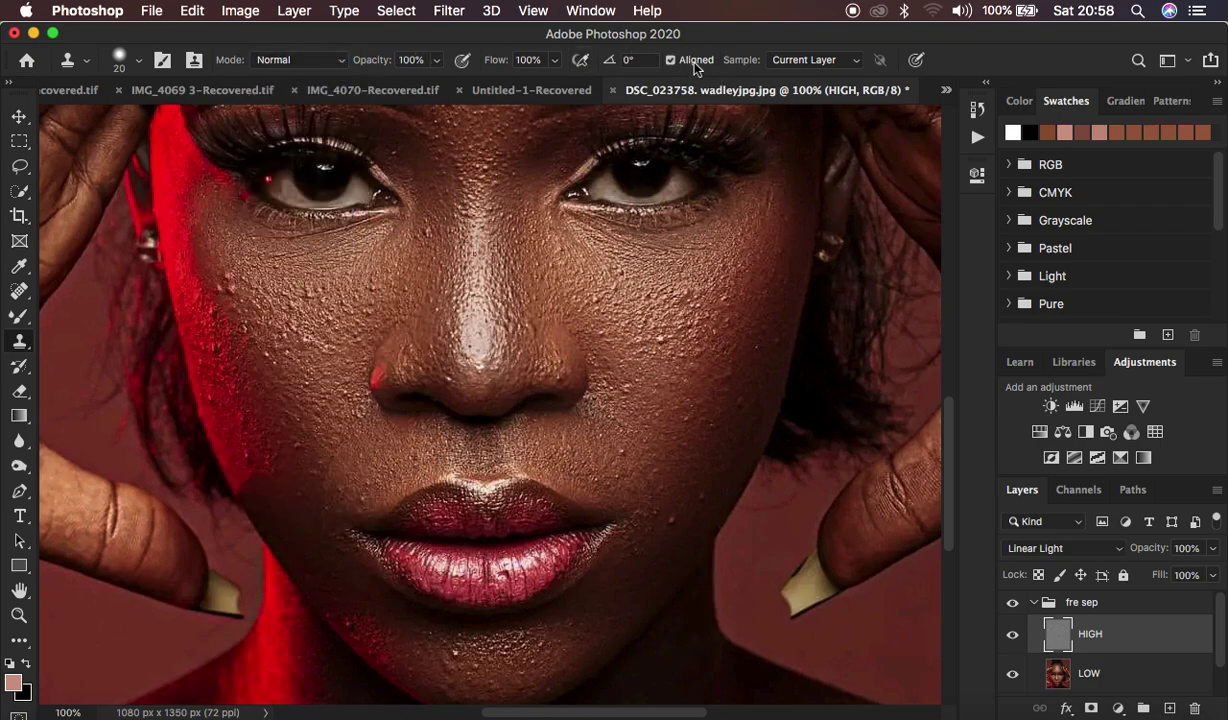
click(805, 60)
click(800, 62)
Clone smooth skin texture over the bumps beside the mouth on the HIGH layer with a 15-pixel brush.
key(super+plus)
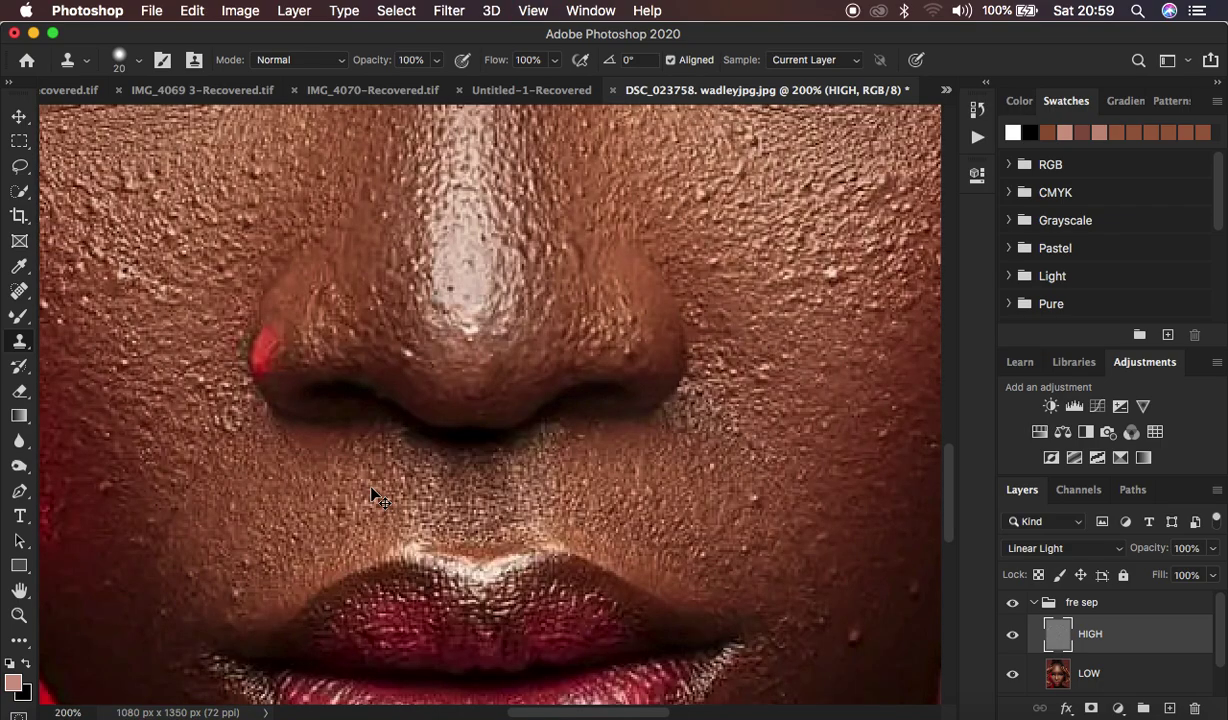
key(super+bracketleft)
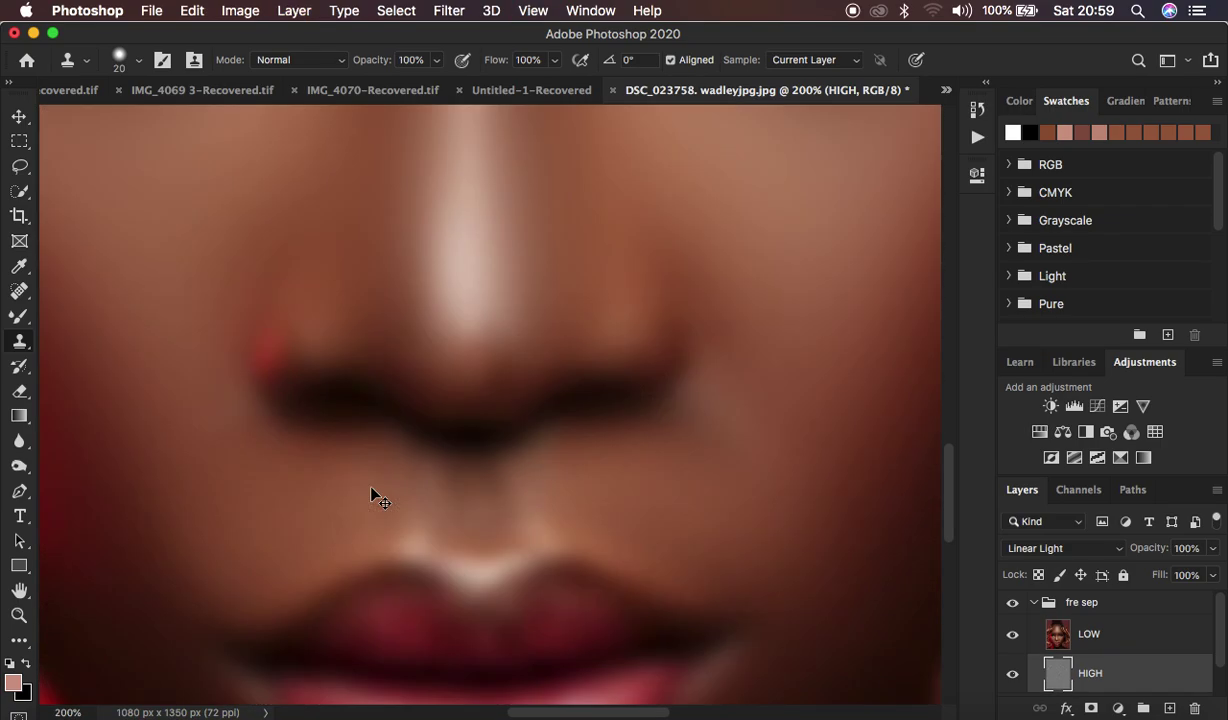
key(super+bracketright)
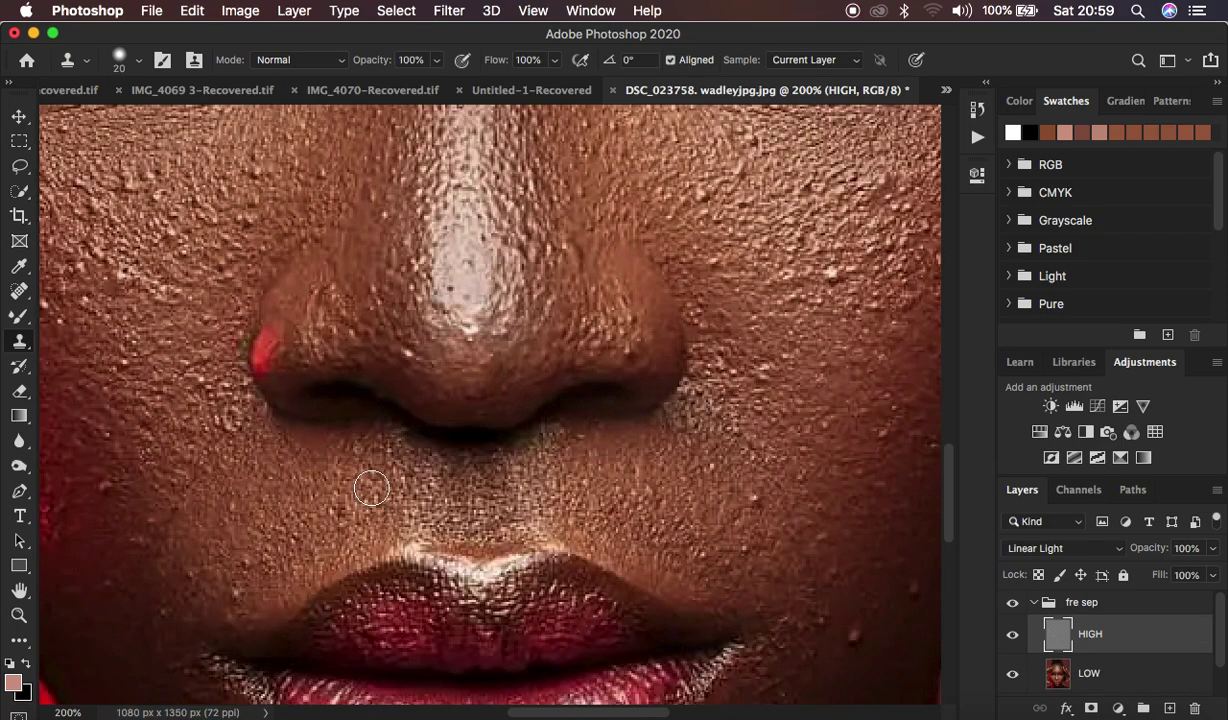
scroll(371, 487, left, 5)
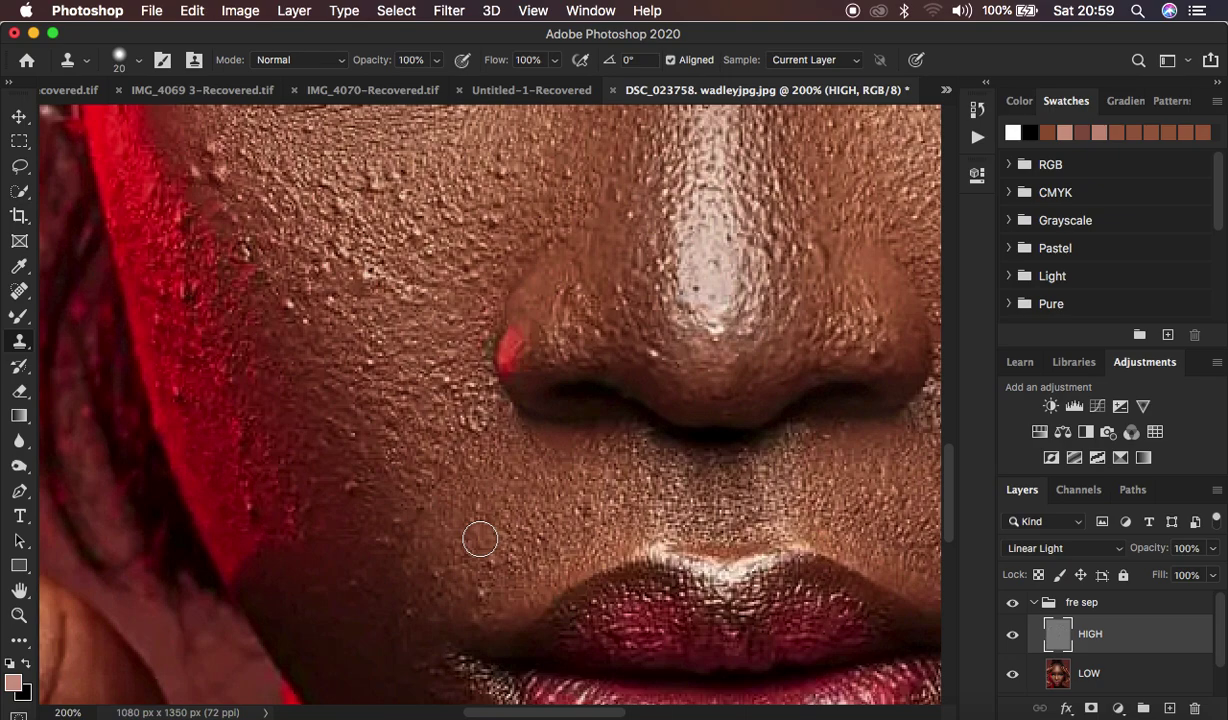
key(bracketleft)
alt+click(489, 542)
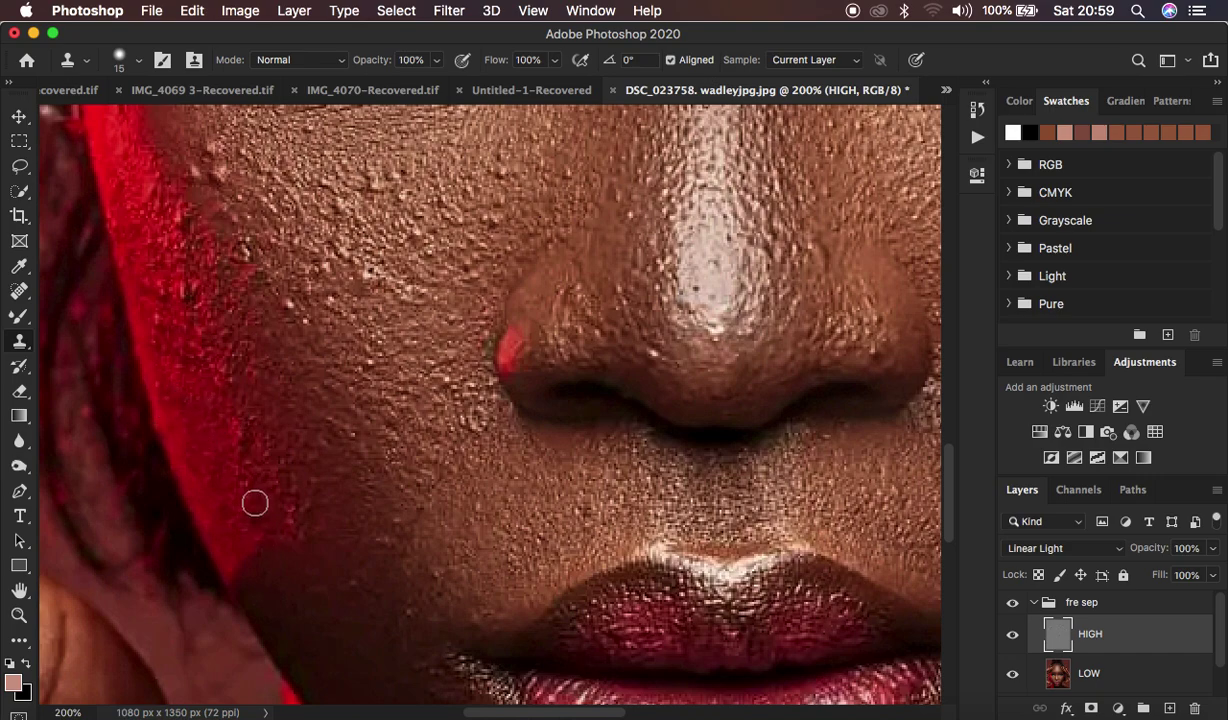
Clone smooth texture over the bumps across the red-lit cheek up to below the eye, varying the brush between 15 and 30 pixels.
key(bracketright)
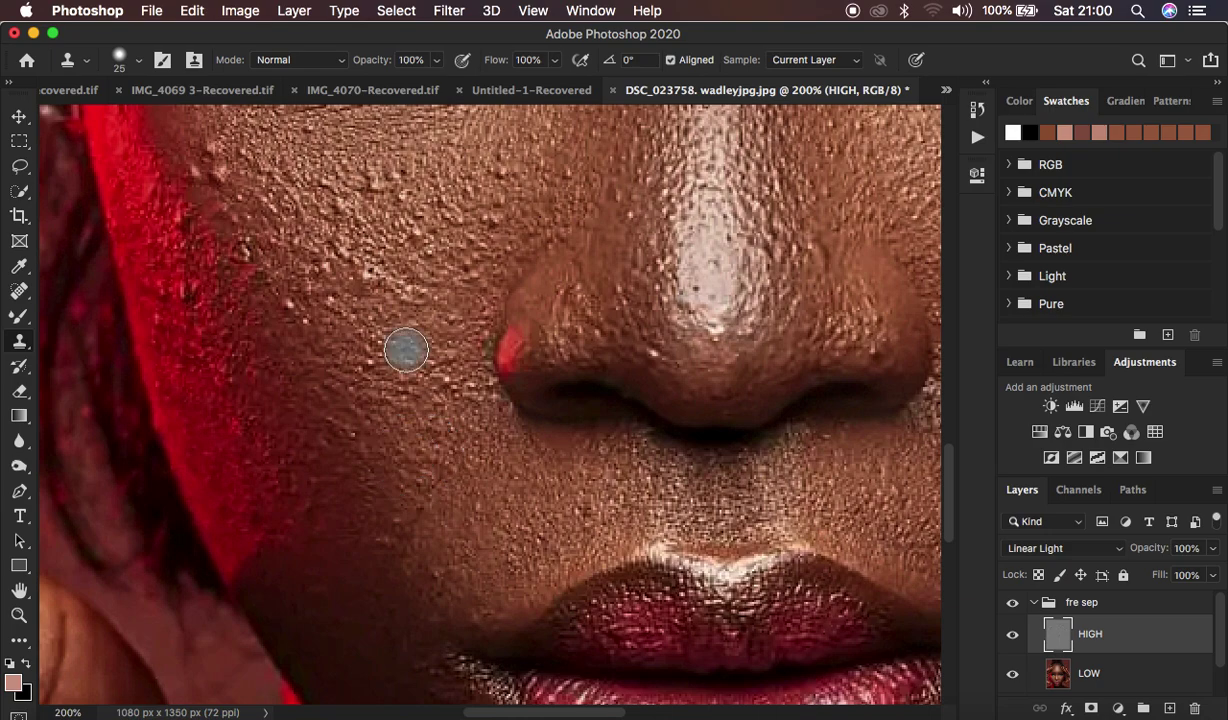
key(bracketleft)
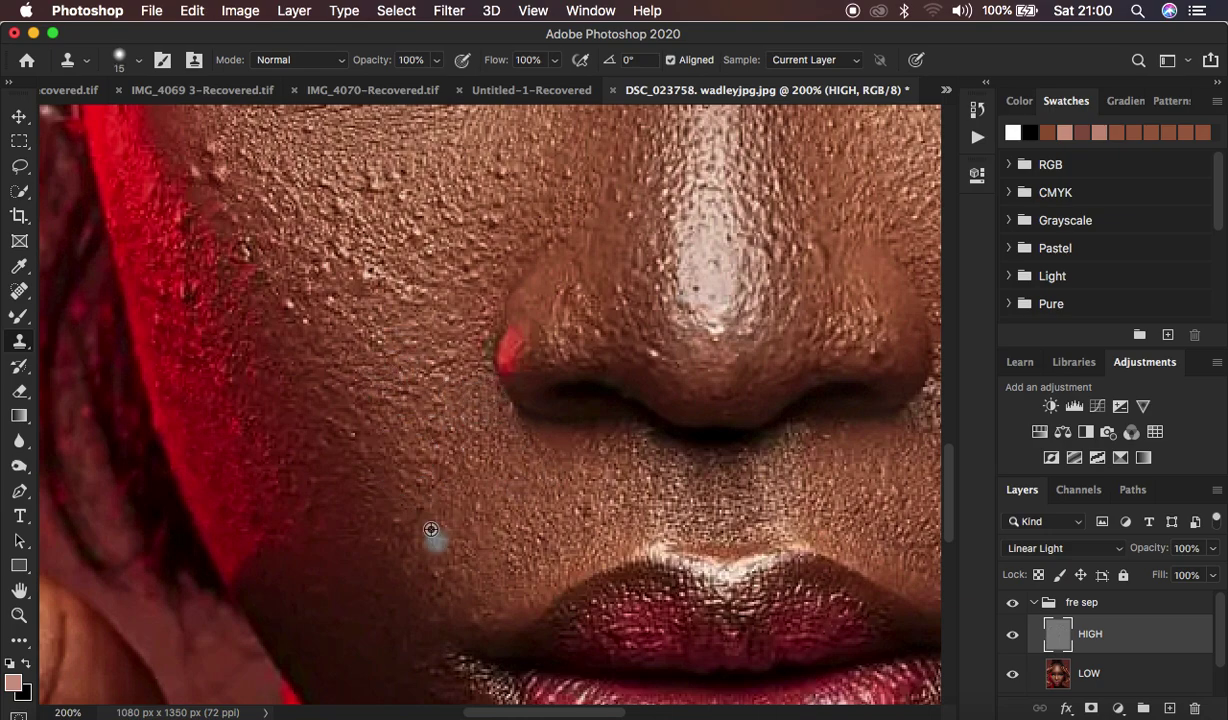
key(bracketright)
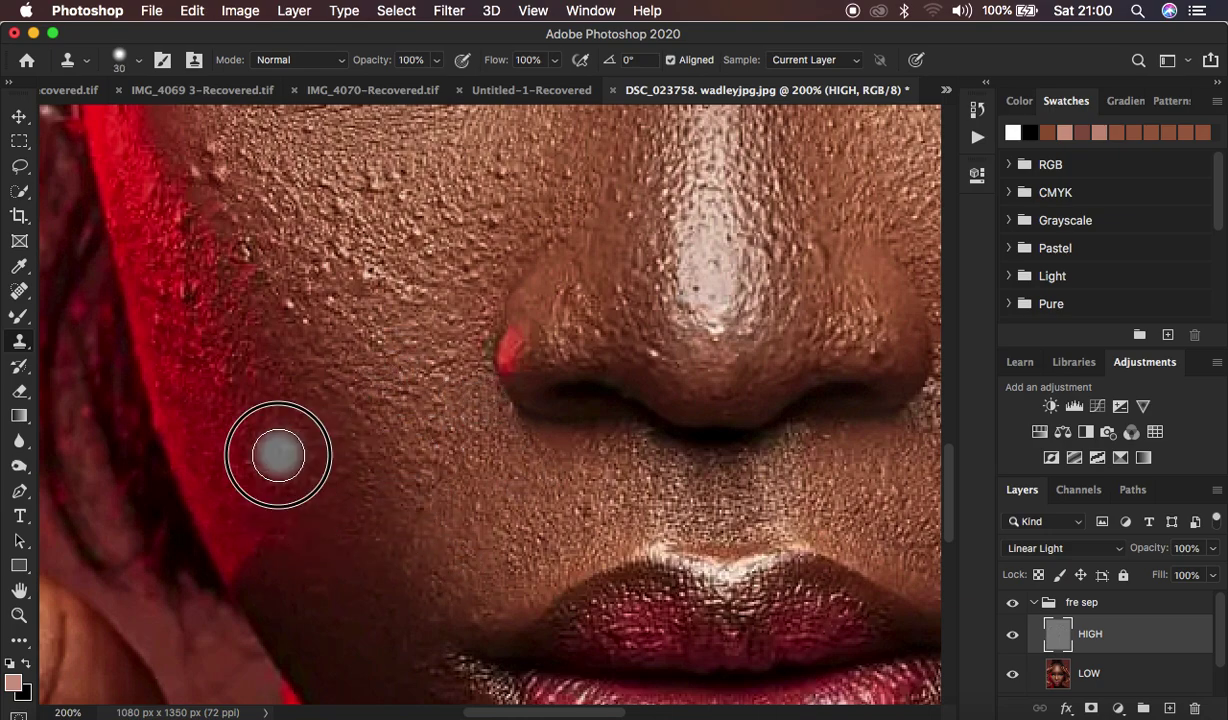
drag(274, 457, 366, 540)
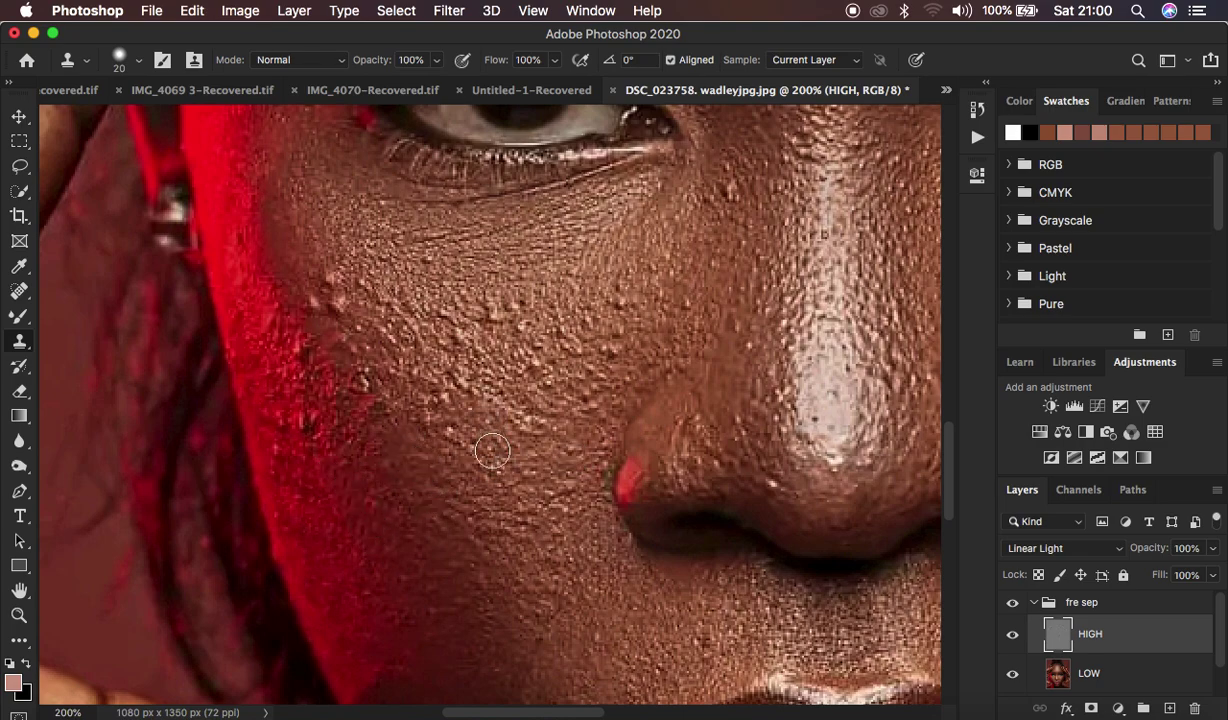
alt+click(328, 277)
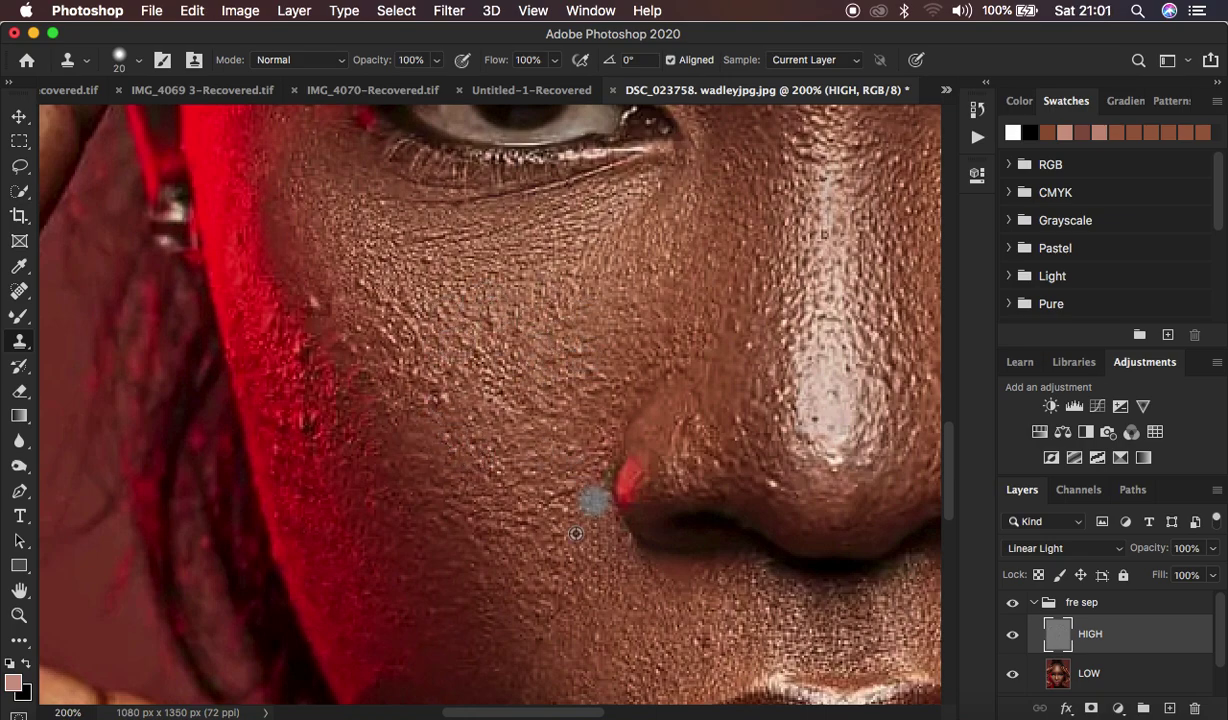
click(320, 308)
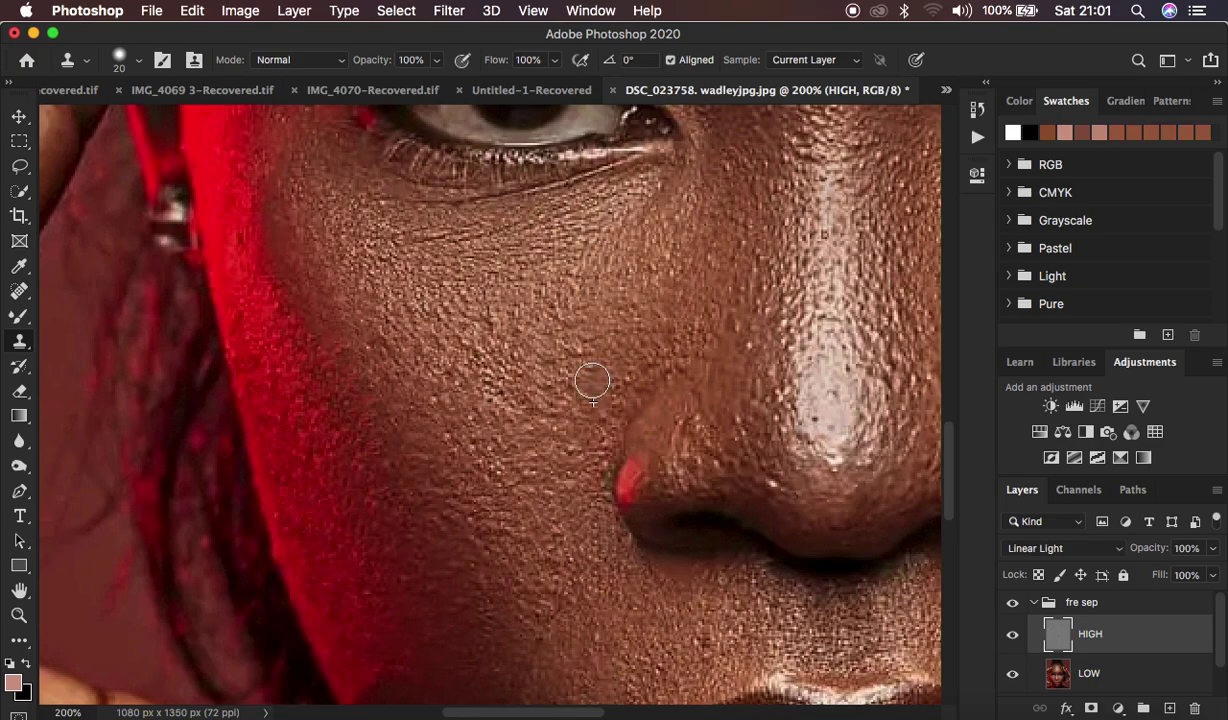
Clone smooth skin texture over the bumps on the cheek opposite the red-lit side with a 20-pixel brush on the HIGH layer.
key(h)
click(550, 521)
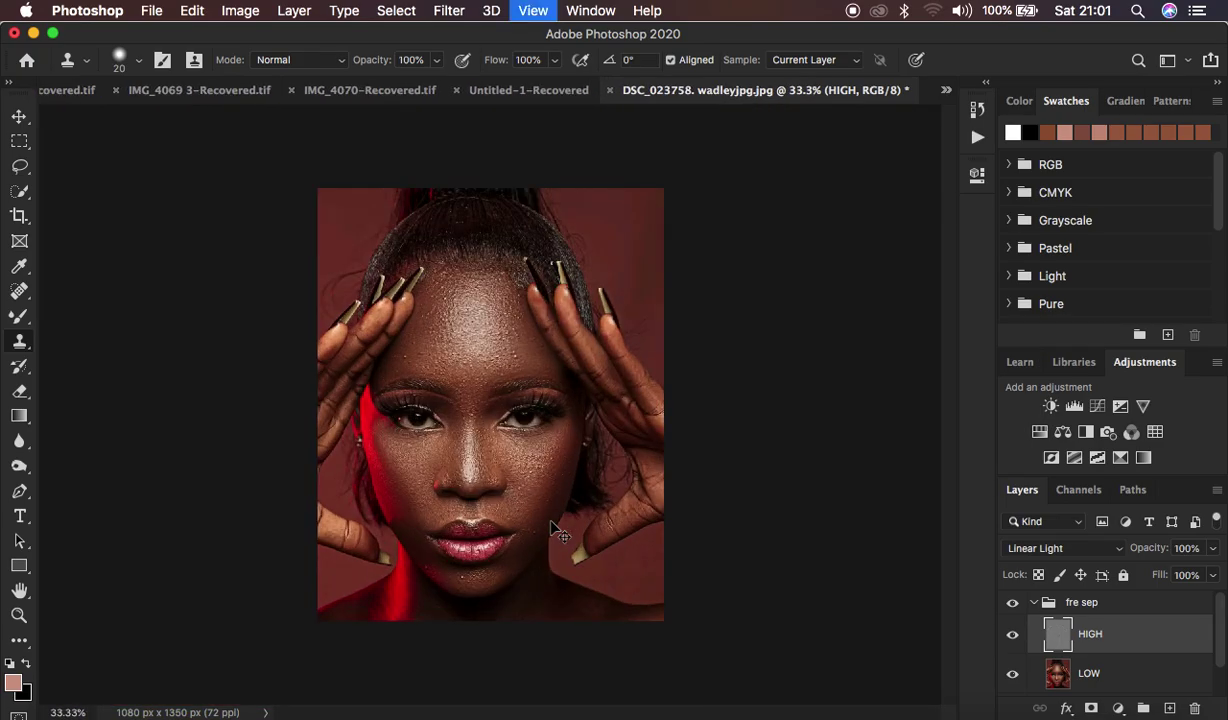
scroll(550, 521, down, 10)
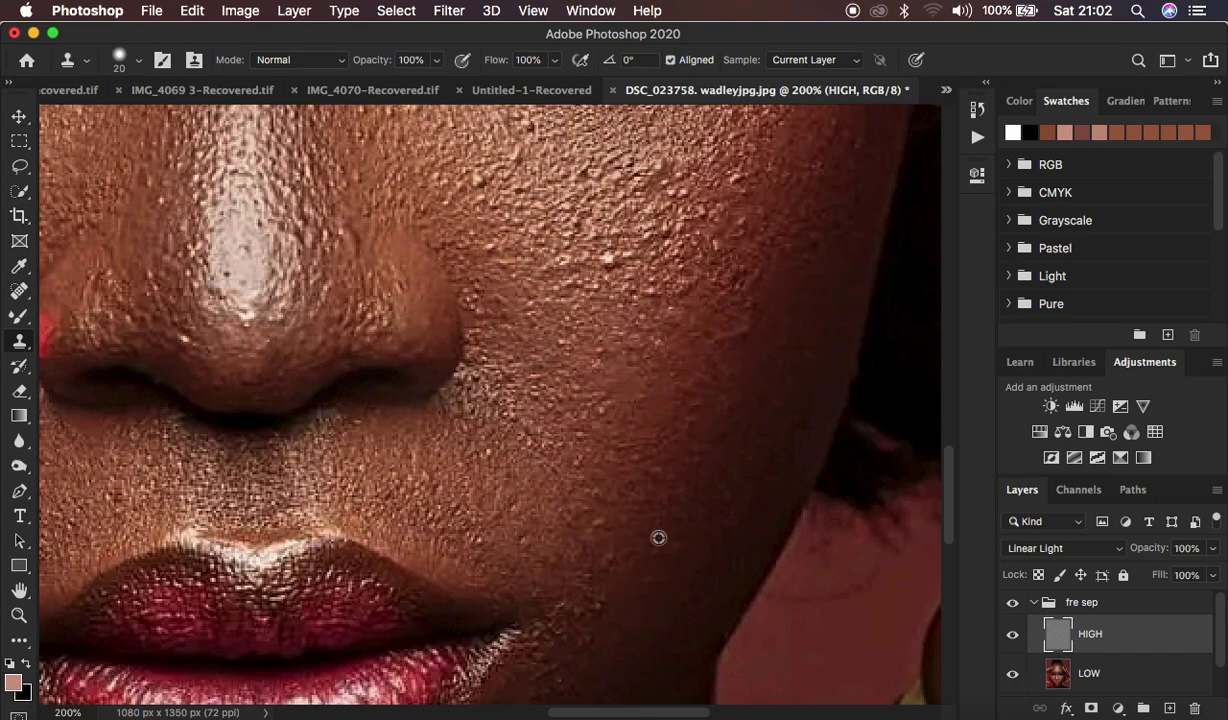
scroll(760, 310, up, 1)
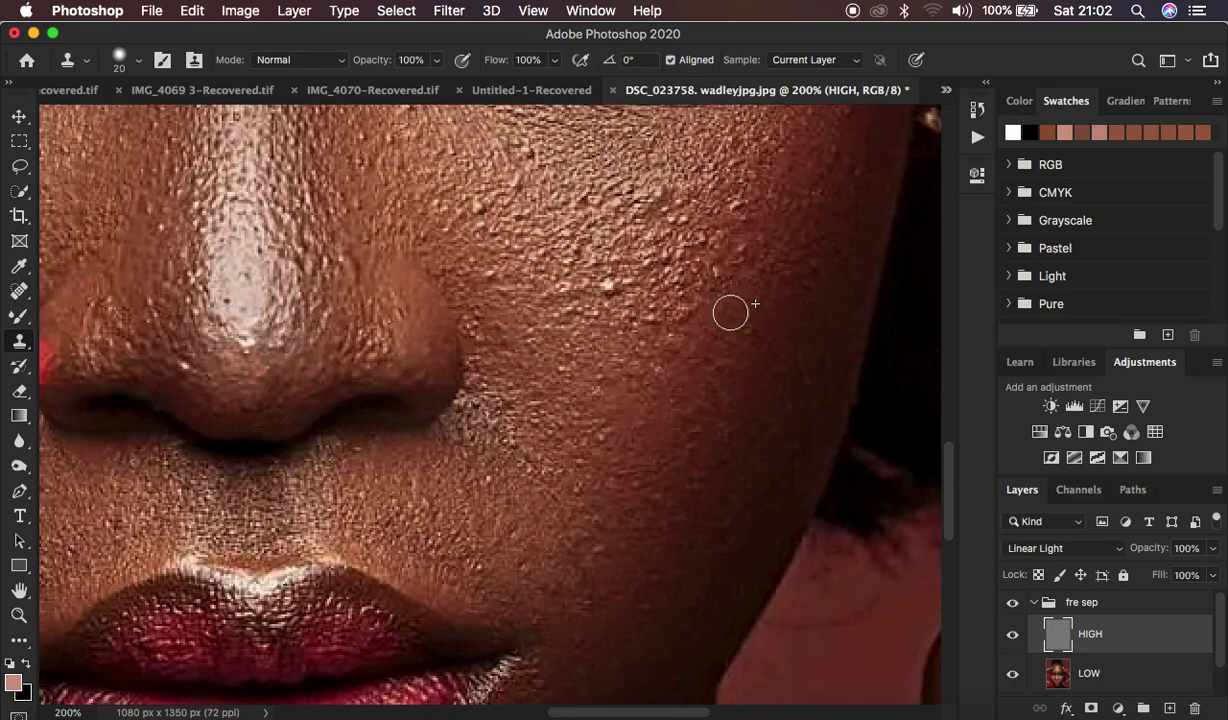
scroll(806, 403, up, 5)
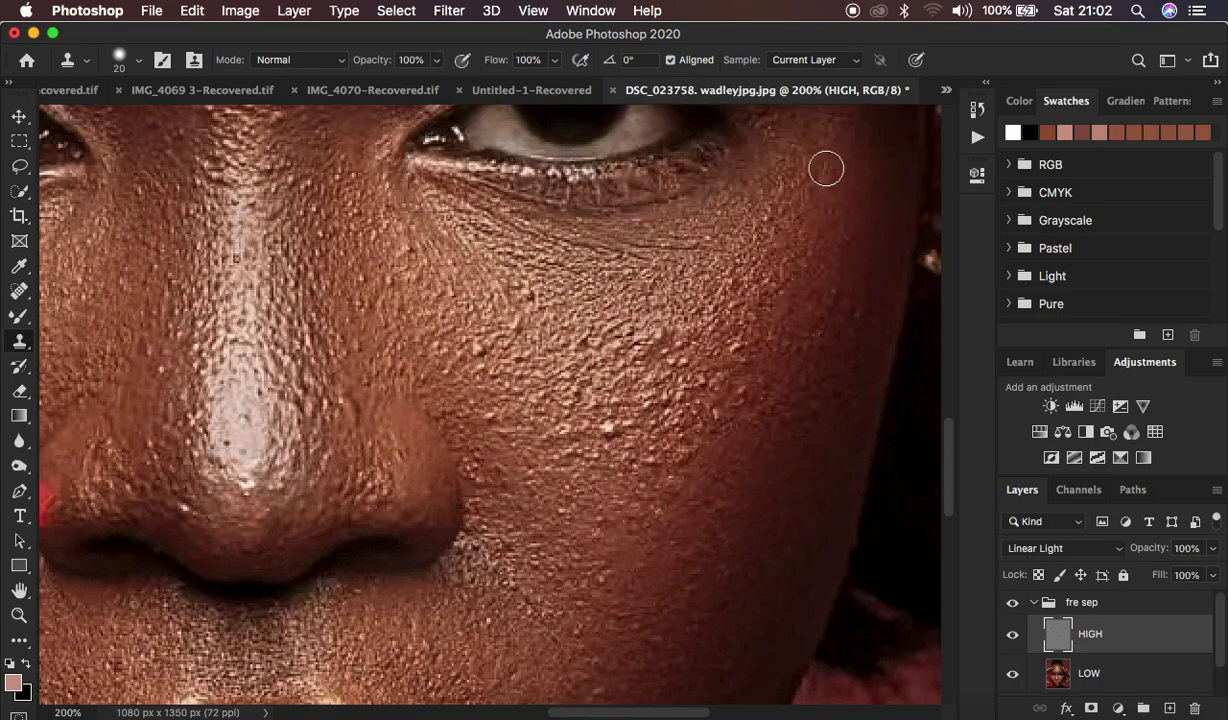
alt+click(858, 315)
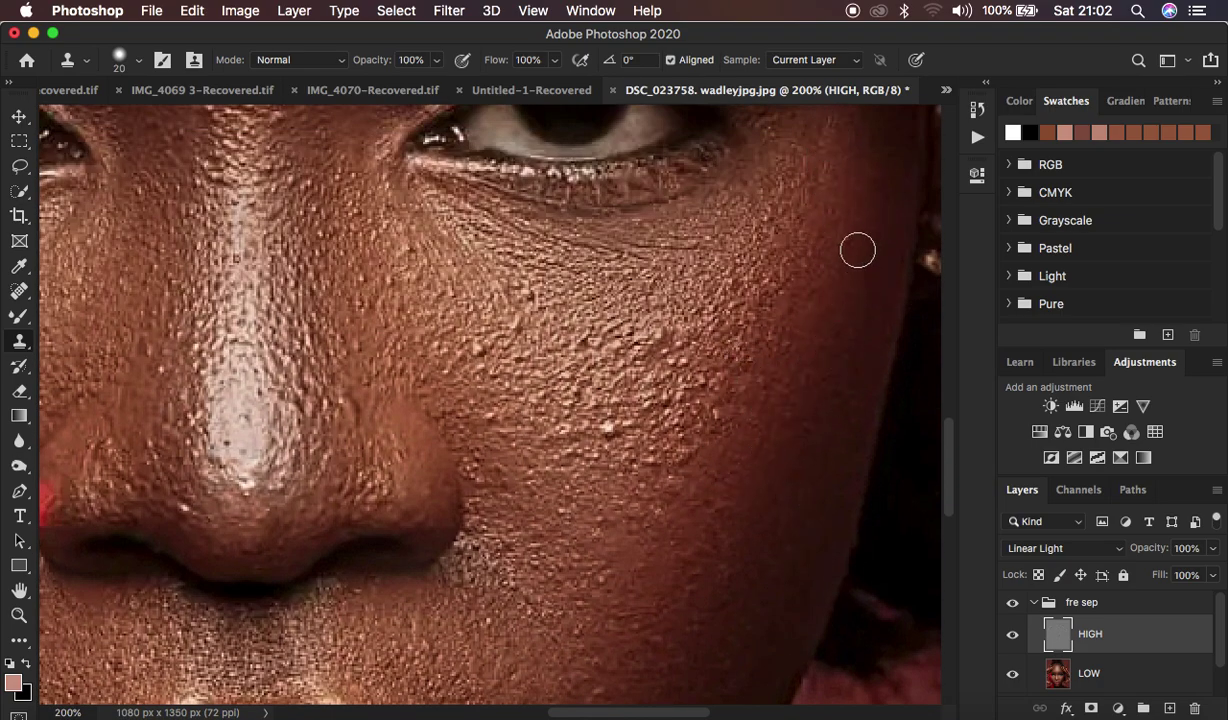
mouse_move(634, 465)
mouse_down()
mouse_move(638, 391)
mouse_move(670, 360)
mouse_move(690, 460)
mouse_move(725, 411)
mouse_move(600, 330)
mouse_up()
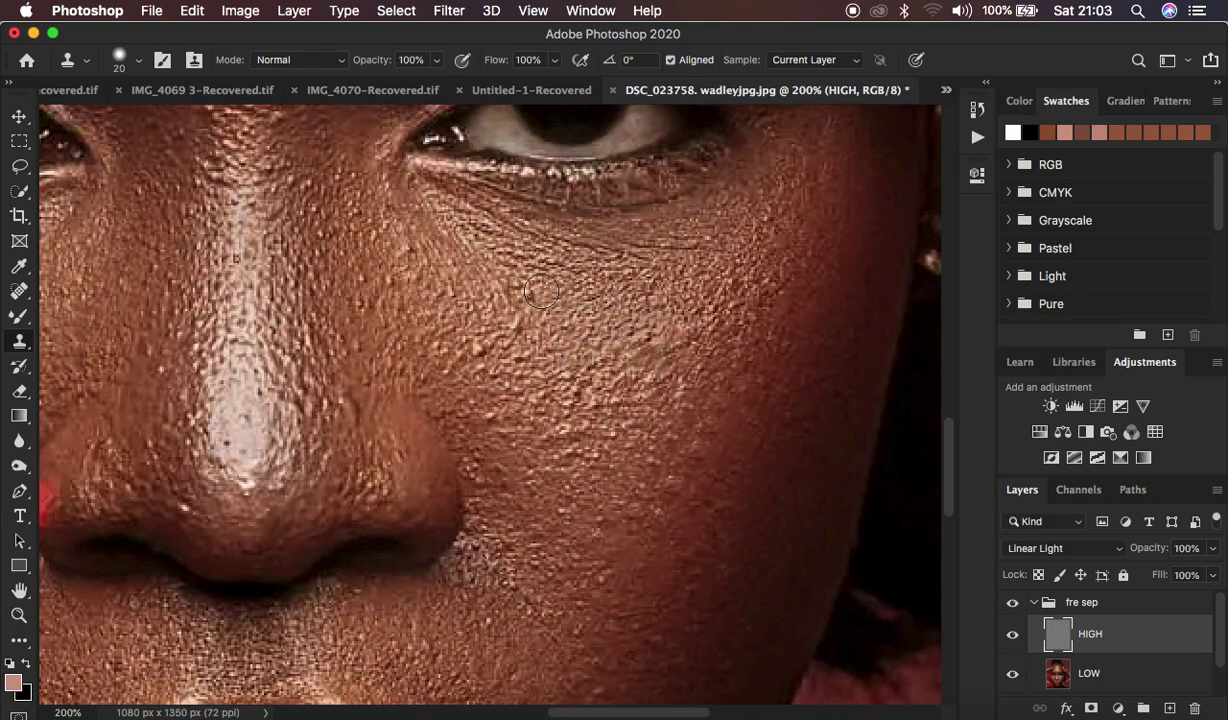
drag(509, 396, 591, 413)
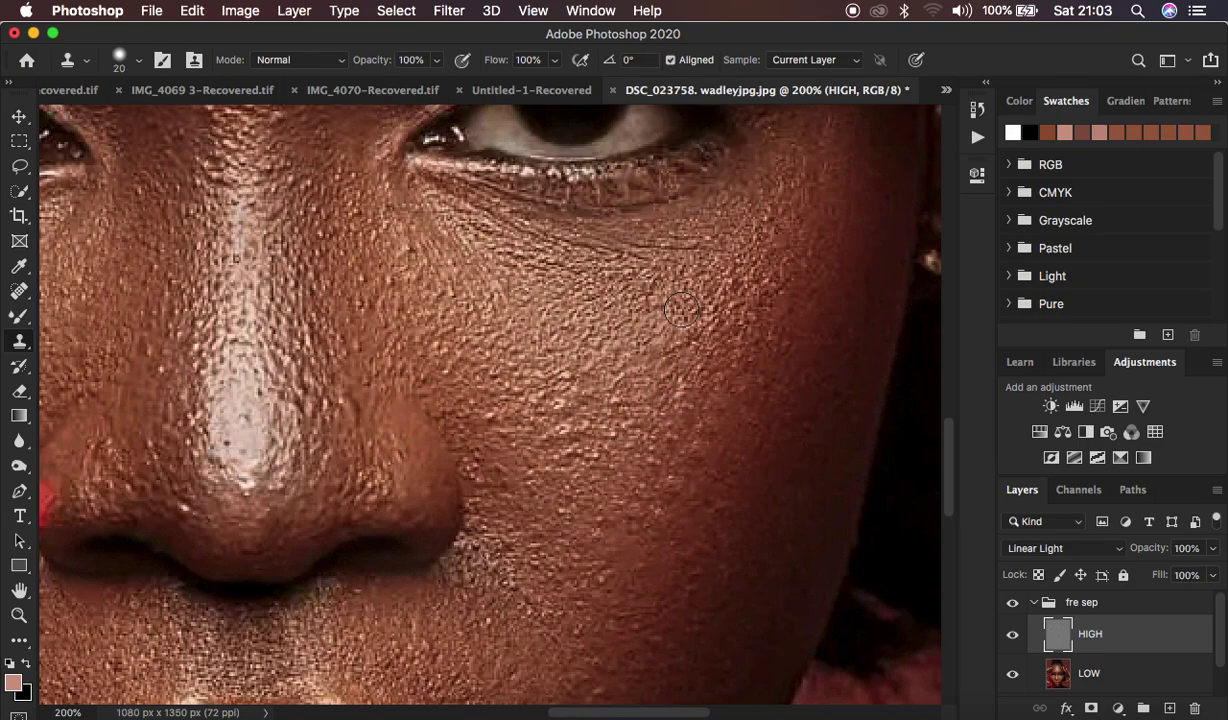
scroll(637, 664, down, 5)
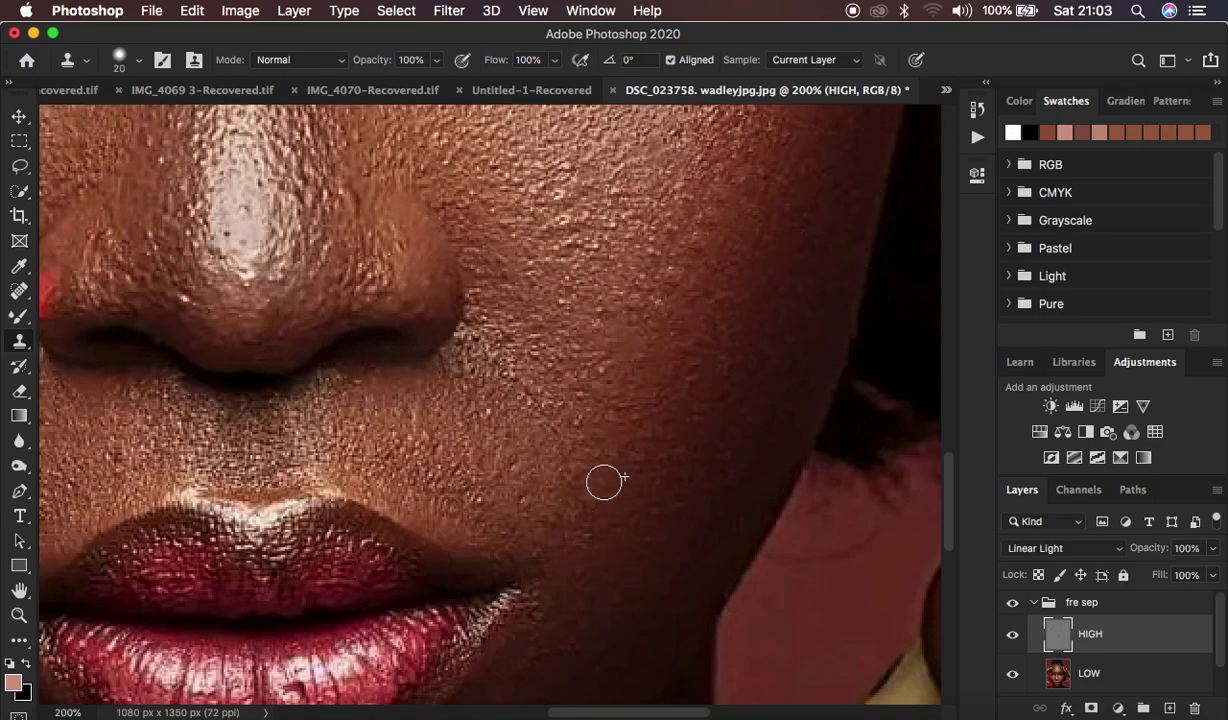
scroll(713, 424, up, 3)
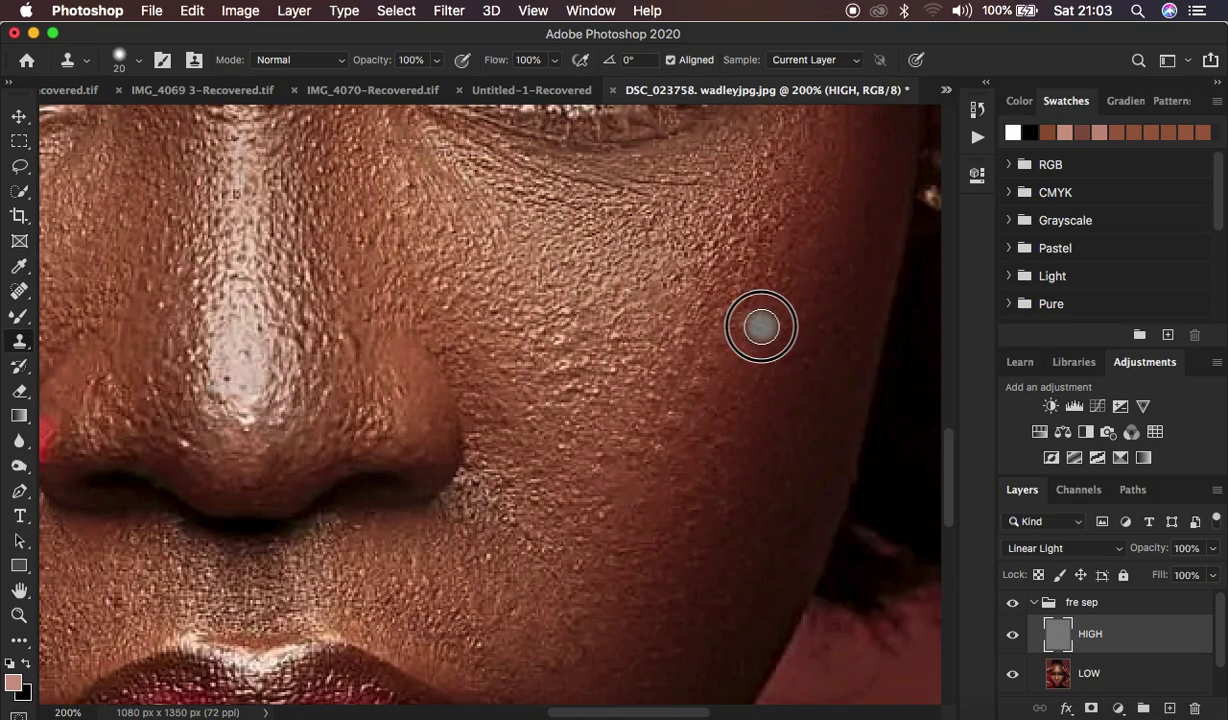
Clone clean texture over the rough spots along the nose and its bridge with the 20-pixel brush.
scroll(761, 230, down, 6)
key(super+plus)
key(super+plus)
key(super+plus)
key(super+plus)
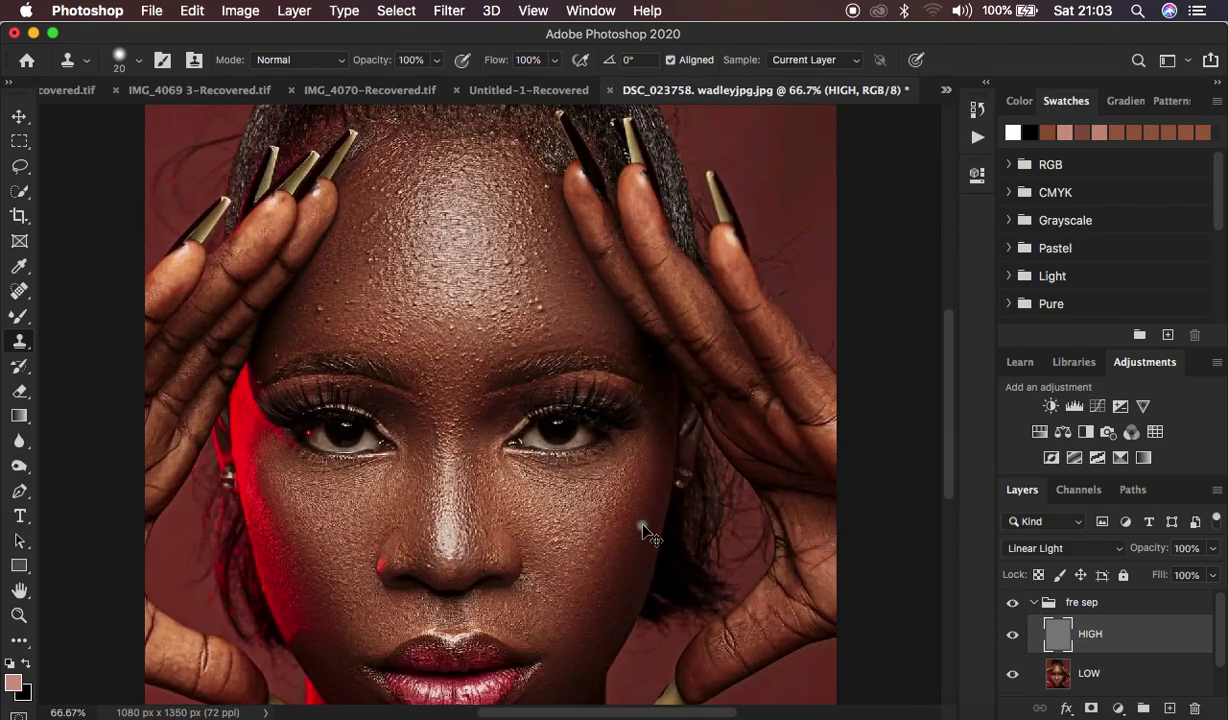
key(super+plus)
key(super+plus)
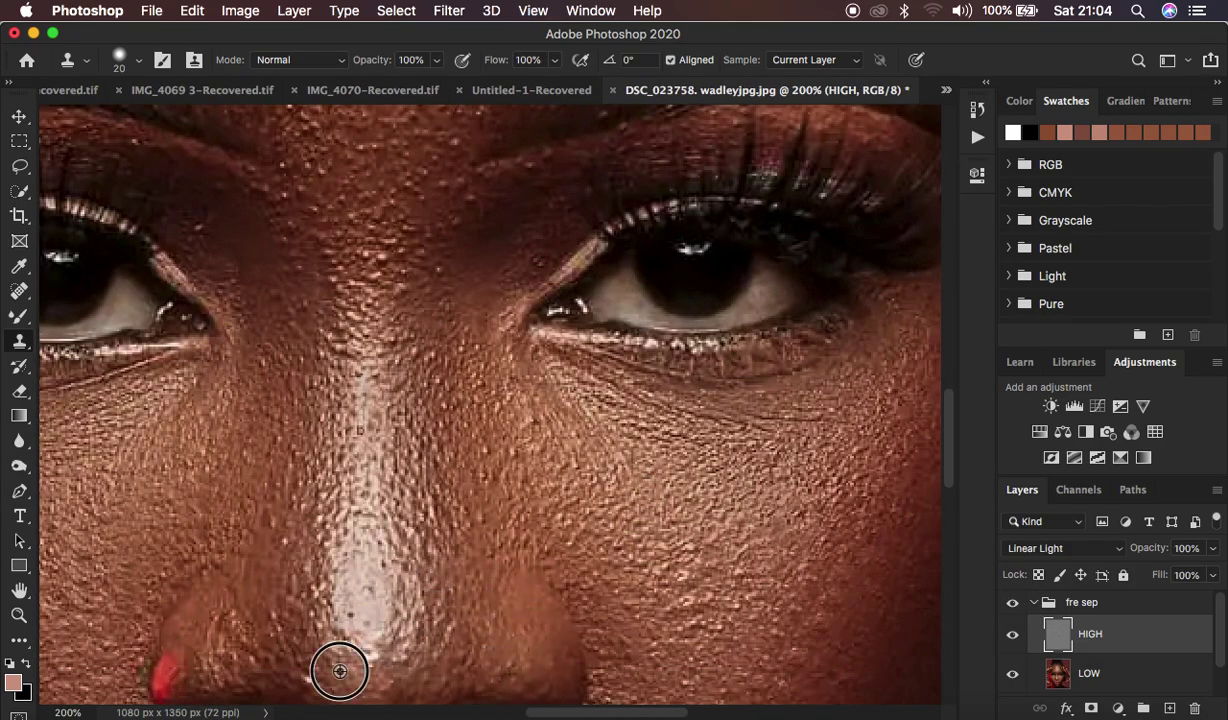
scroll(346, 666, down, 2)
scroll(346, 666, left, 3)
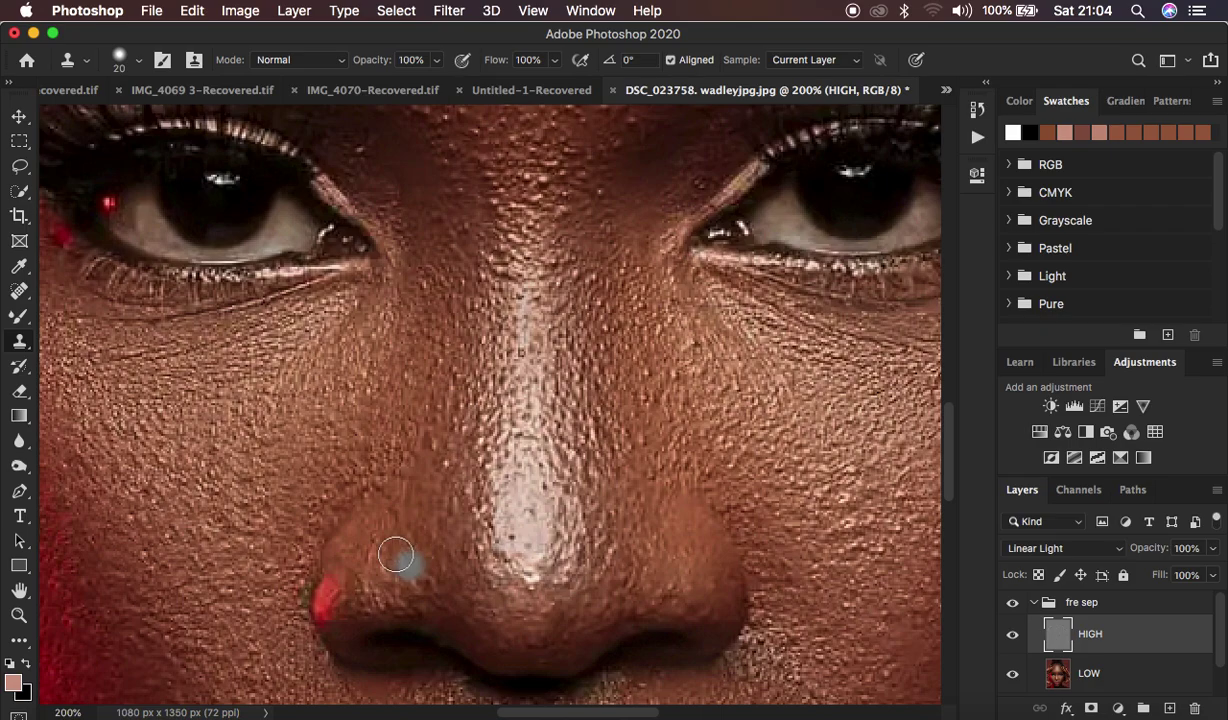
scroll(414, 581, up, 2)
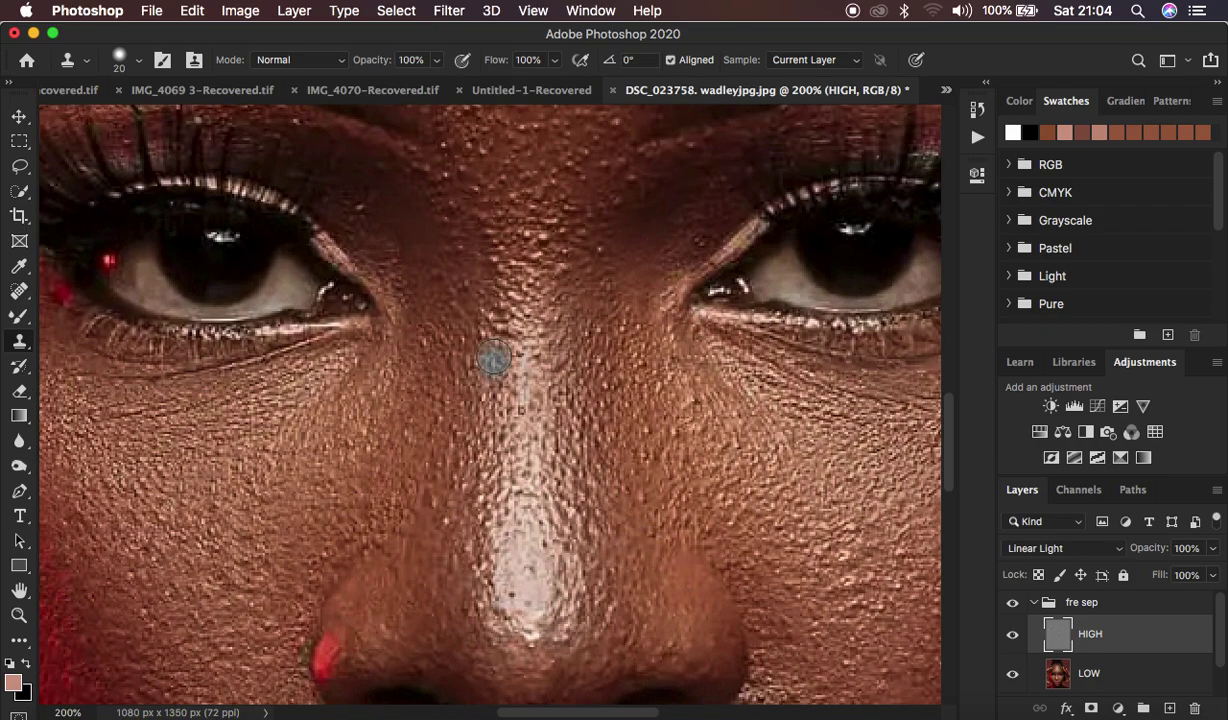
Clone smooth texture over the bumps on the red-lit side of the forehead, from above the eyebrow up beside the raised fingers.
key(super+0)
key(super+plus)
key(super+plus)
scroll(164, 529, up, 3)
alt+click(164, 529)
click(188, 494)
click(230, 412)
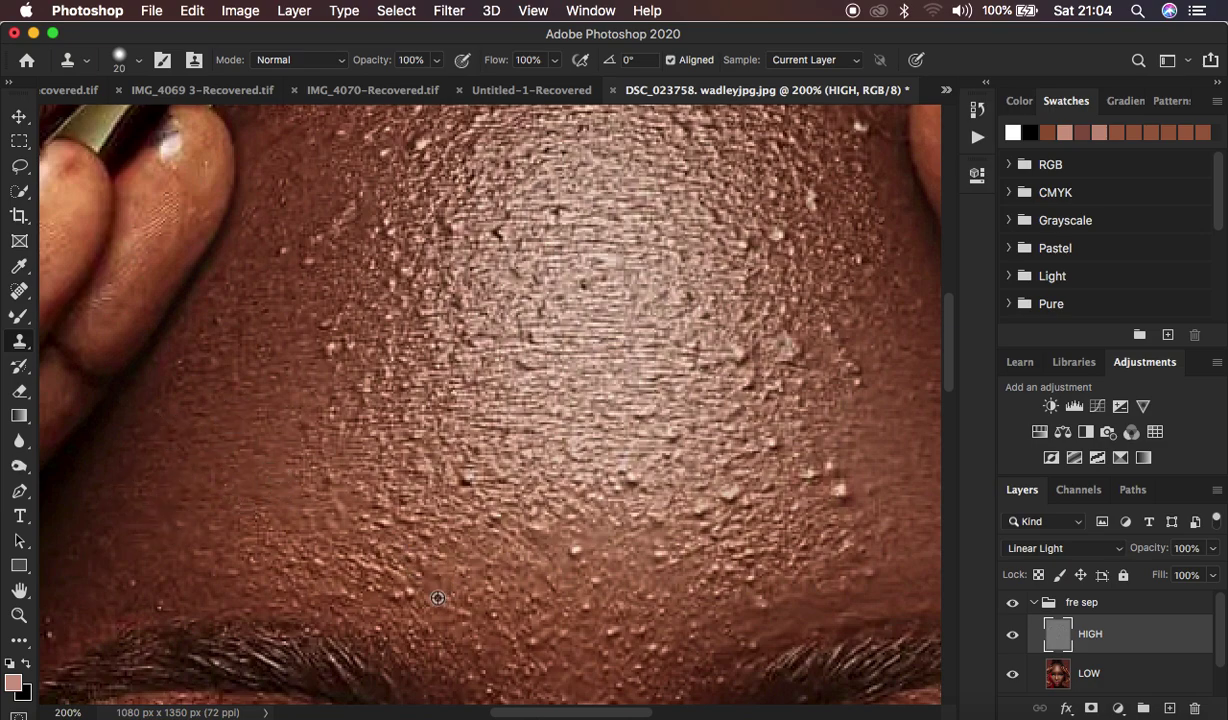
scroll(250, 575, left, 3)
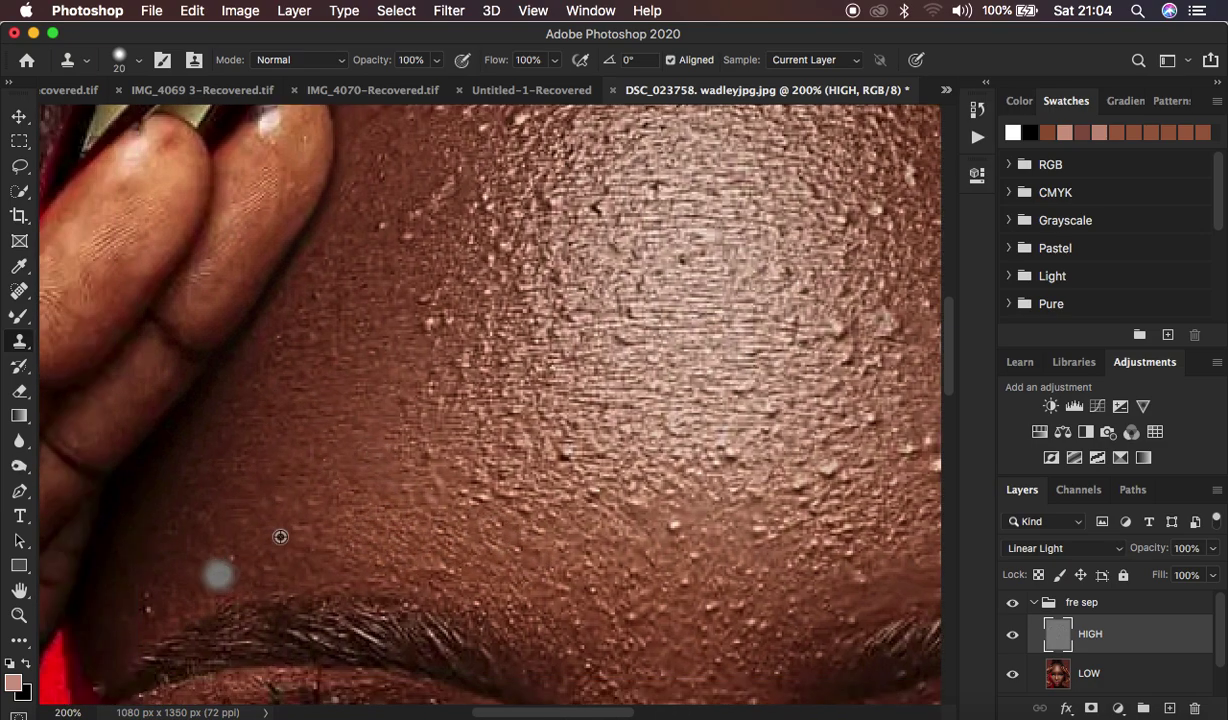
click(583, 485)
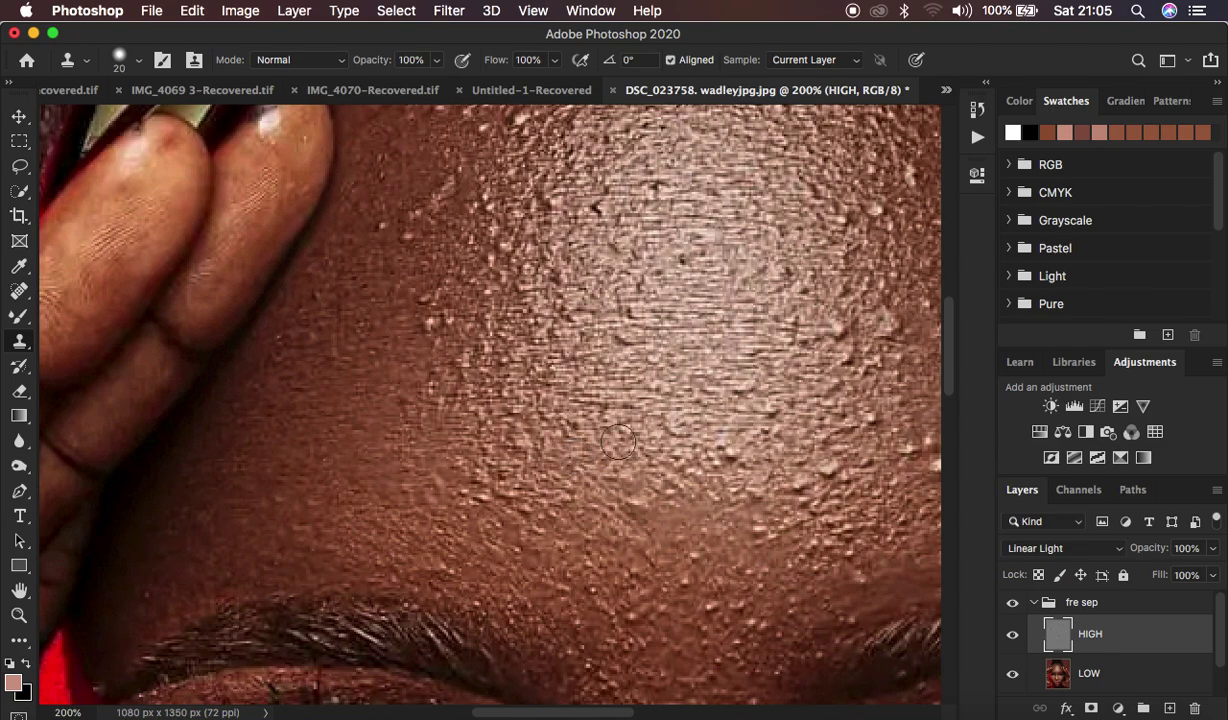
alt+click(524, 483)
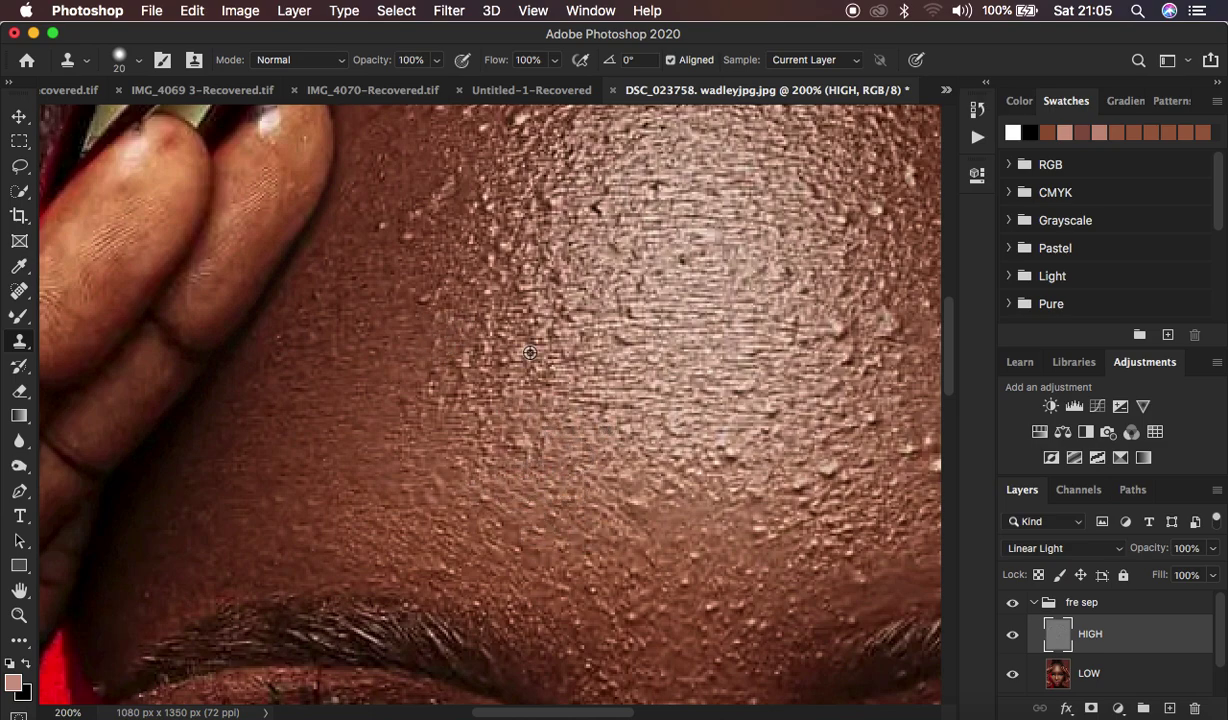
drag(388, 258, 360, 205)
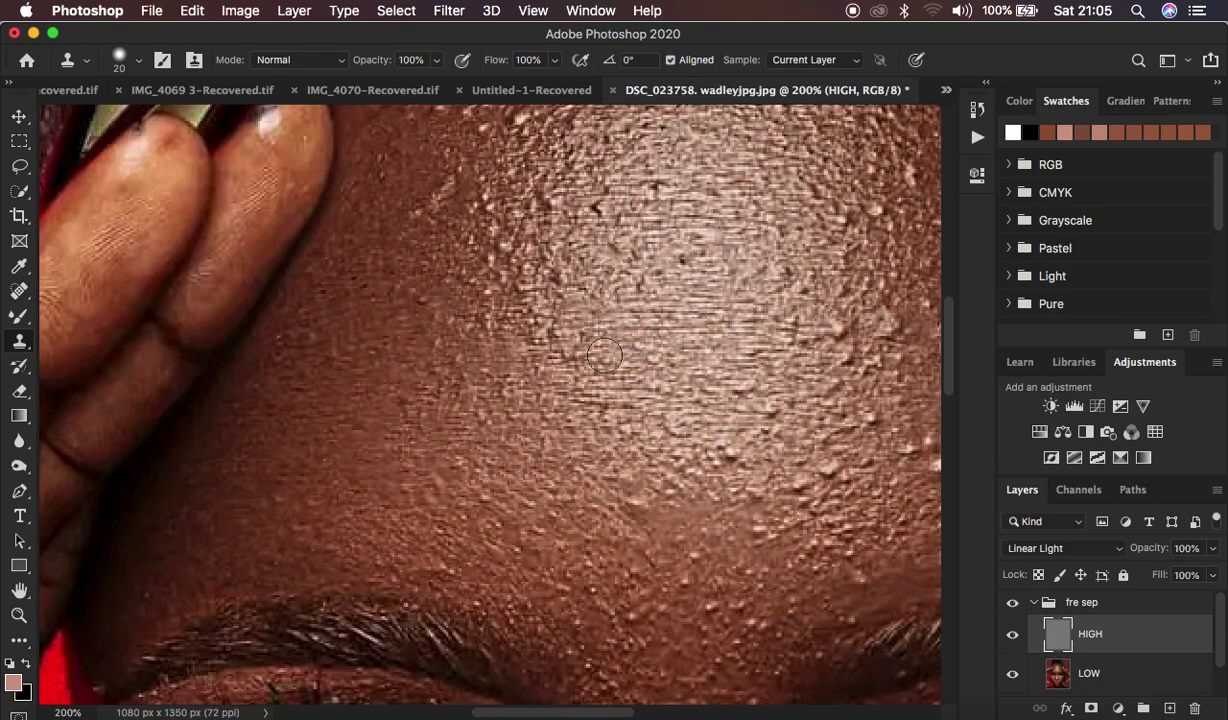
Clone clean texture over the bumps on the central forehead and the area above the opposite eyebrow.
scroll(691, 386, up, 3)
scroll(691, 386, up, 4)
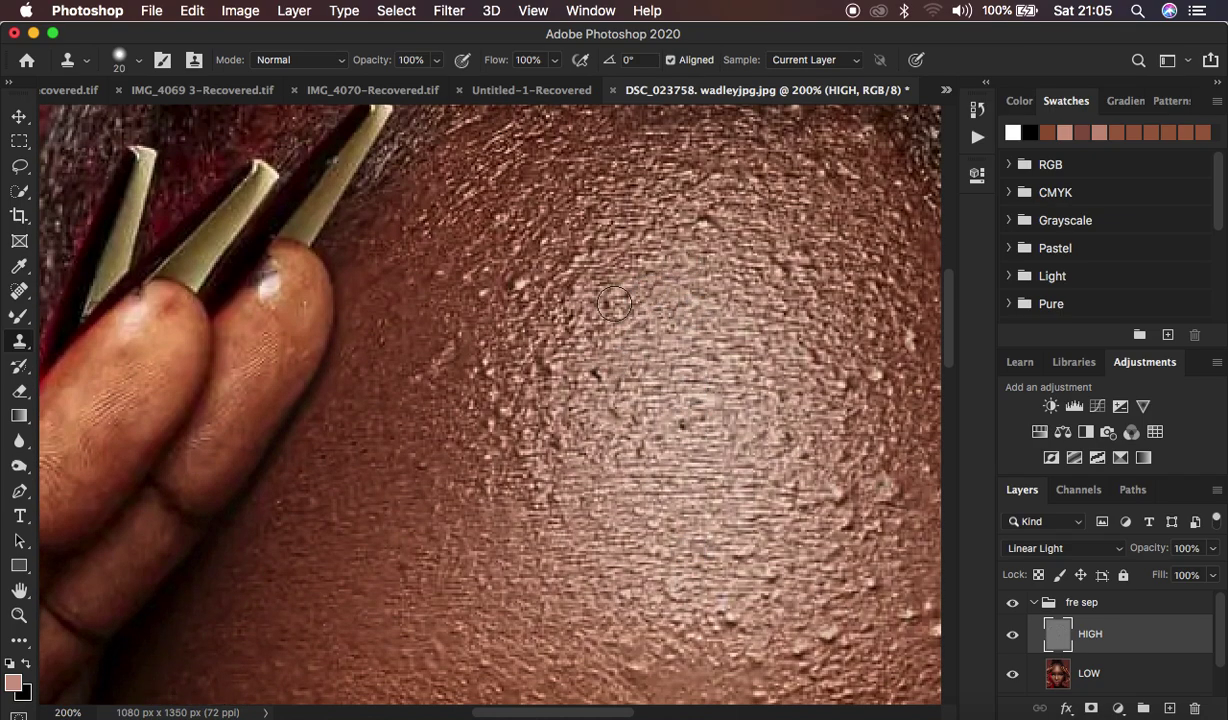
alt+click(611, 423)
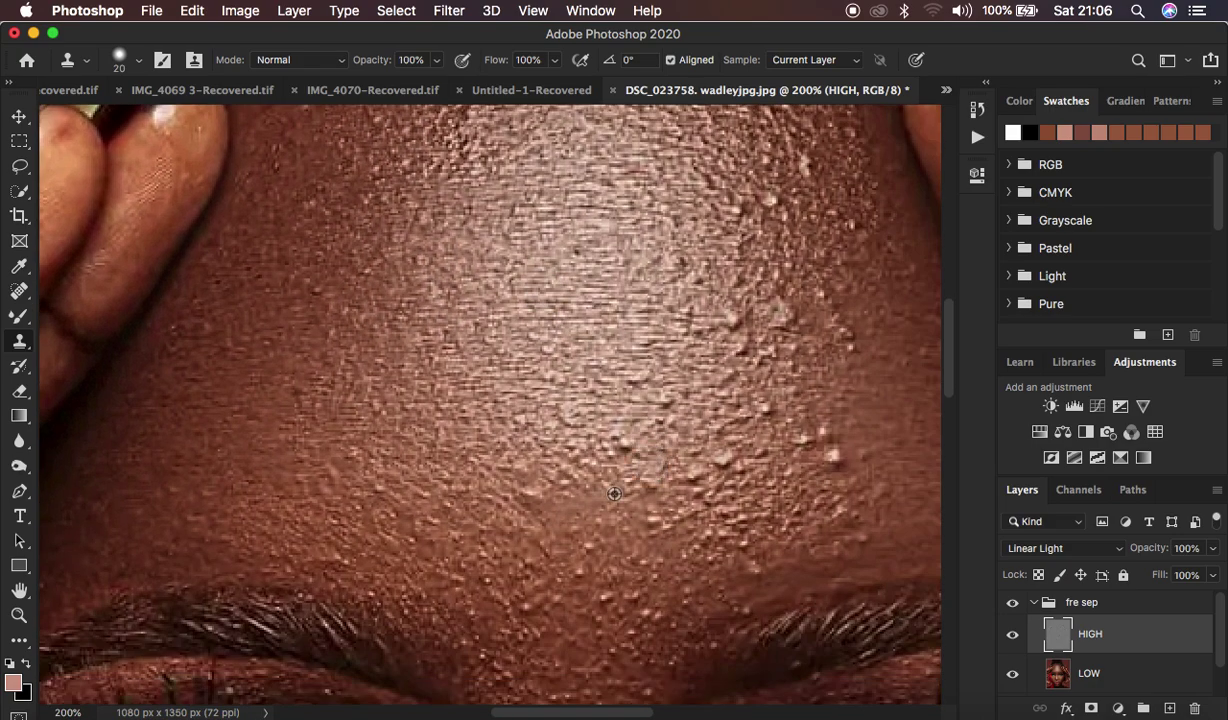
scroll(510, 420, down, 10)
mouse_move(871, 490)
mouse_down()
mouse_move(832, 505)
mouse_move(886, 390)
mouse_move(850, 342)
mouse_move(706, 338)
mouse_move(732, 356)
mouse_move(836, 337)
mouse_move(754, 363)
mouse_move(802, 371)
mouse_move(715, 364)
mouse_move(750, 373)
mouse_move(732, 409)
mouse_move(759, 411)
mouse_move(732, 441)
mouse_move(670, 405)
mouse_move(687, 387)
mouse_move(654, 435)
mouse_move(726, 461)
mouse_move(667, 460)
mouse_move(802, 445)
mouse_move(828, 375)
mouse_move(772, 408)
mouse_up()
key(super+0)
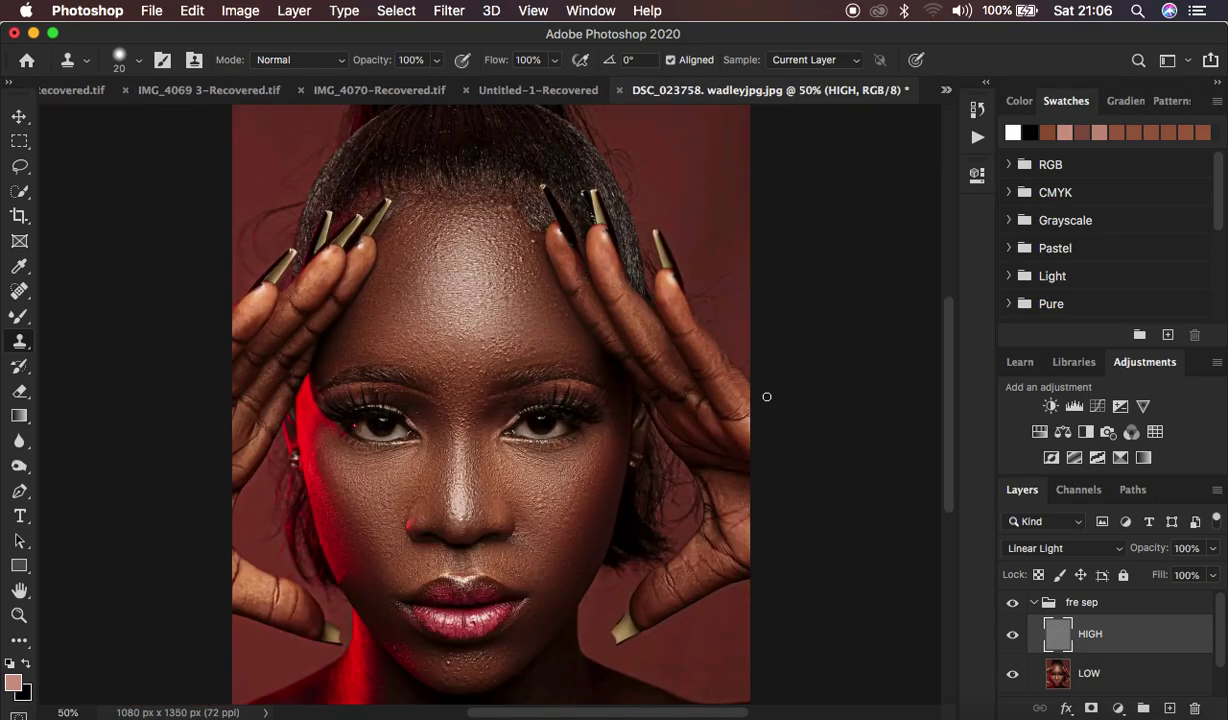
Clone smooth texture over the bumps on the upper forehead beside the fingers opposite the red light, enlarging the brush from 20 to 30 pixels.
key(super+plus)
key(super+0)
key(super+plus)
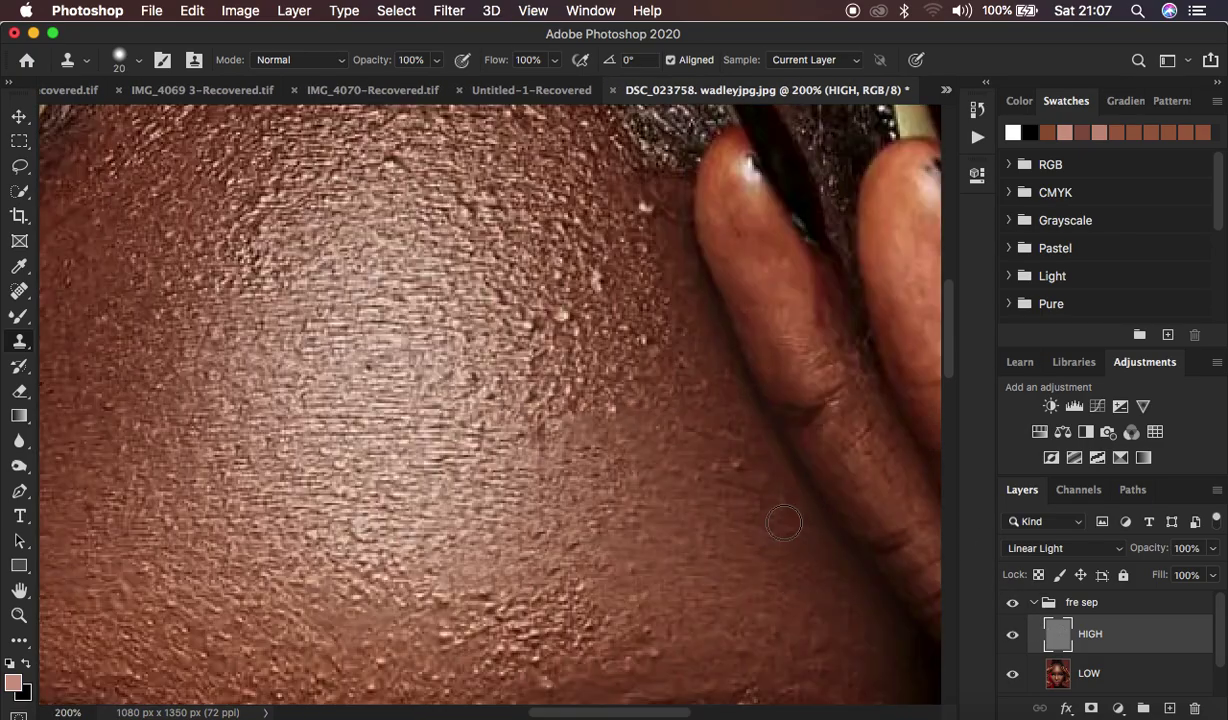
alt+click(488, 323)
mouse_move(536, 303)
mouse_down()
mouse_move(639, 219)
mouse_move(578, 255)
mouse_move(545, 250)
mouse_up()
mouse_move(585, 410)
mouse_down()
mouse_move(592, 343)
mouse_move(620, 290)
mouse_up()
mouse_move(520, 410)
mouse_down()
mouse_move(500, 365)
mouse_move(580, 364)
mouse_up()
alt+click(608, 321)
mouse_move(608, 321)
mouse_down()
mouse_move(658, 339)
mouse_move(658, 277)
mouse_up()
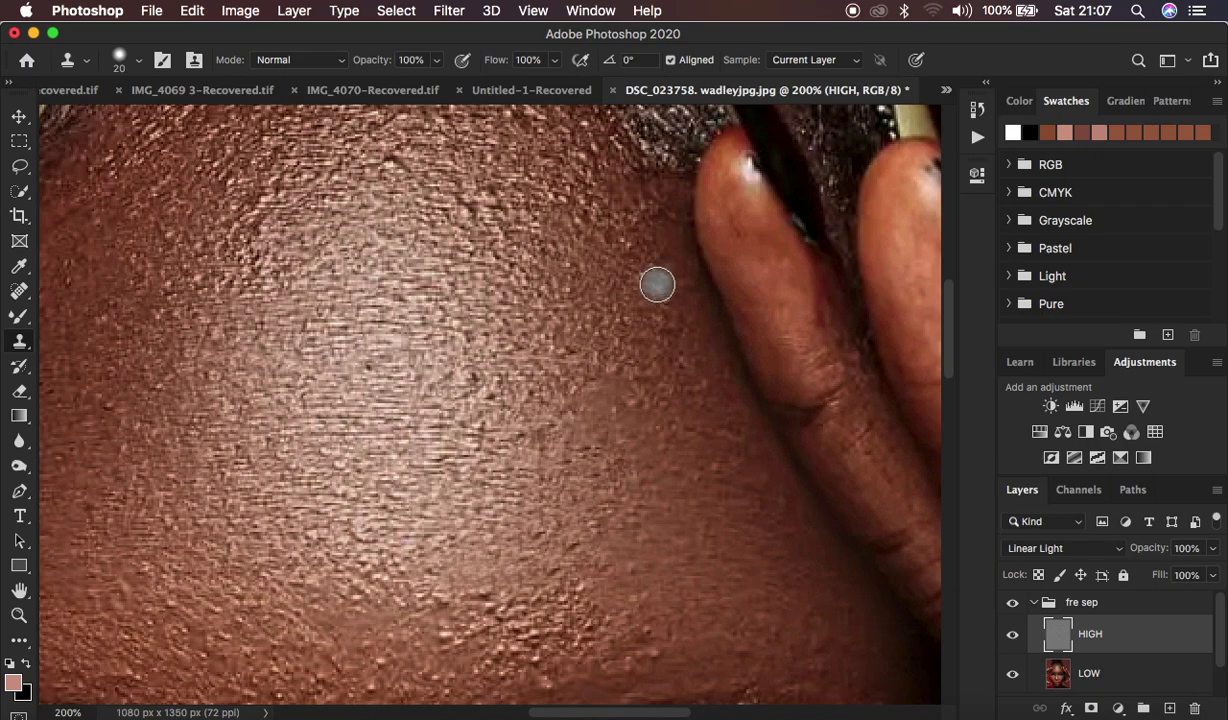
key(bracketright)
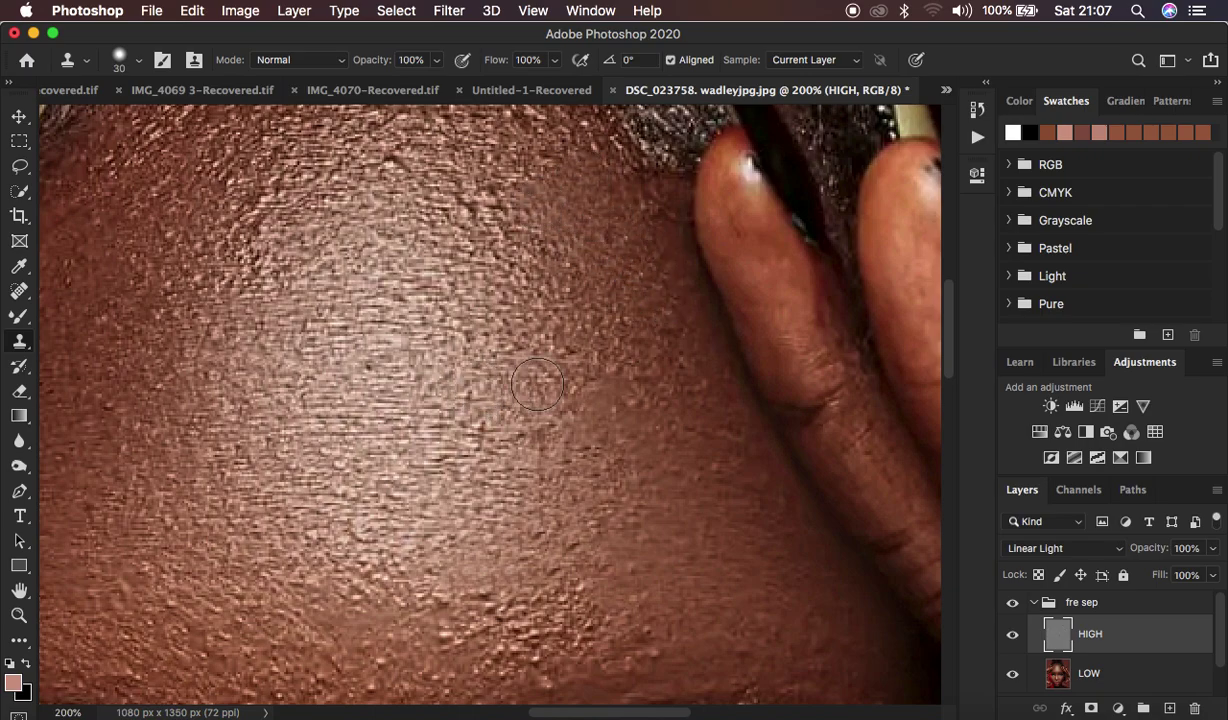
Clone clean texture over the bumps on the lower forehead and between the eyebrows, reducing the brush from 30 to 25 pixels.
scroll(707, 561, down, 5)
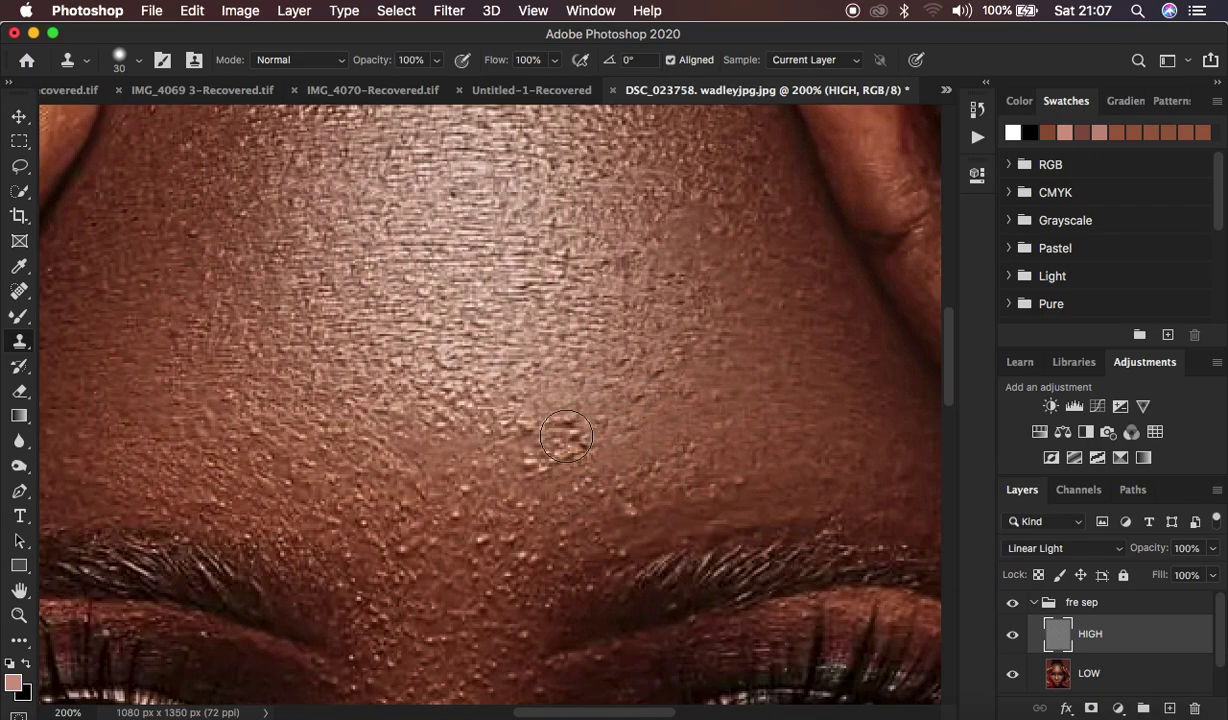
key(ctrl+0)
key(ctrl+1)
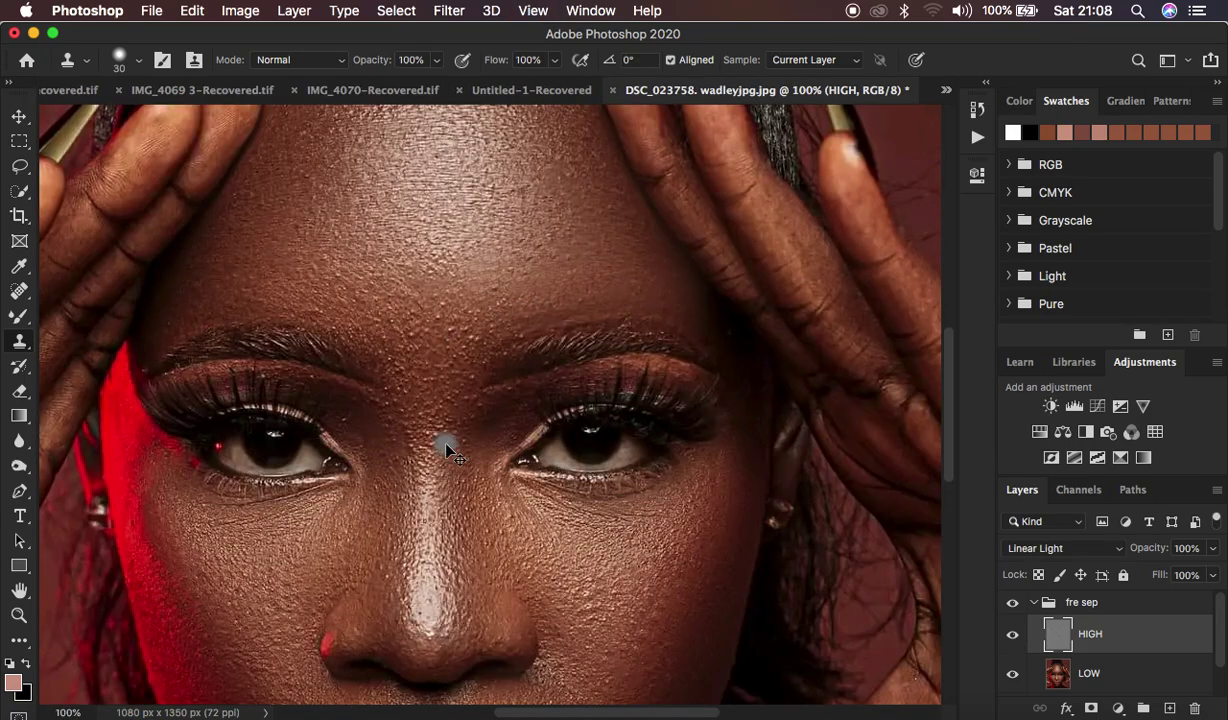
key(ctrl+plus)
key(bracketleft)
key(bracketleft)
key(bracketright)
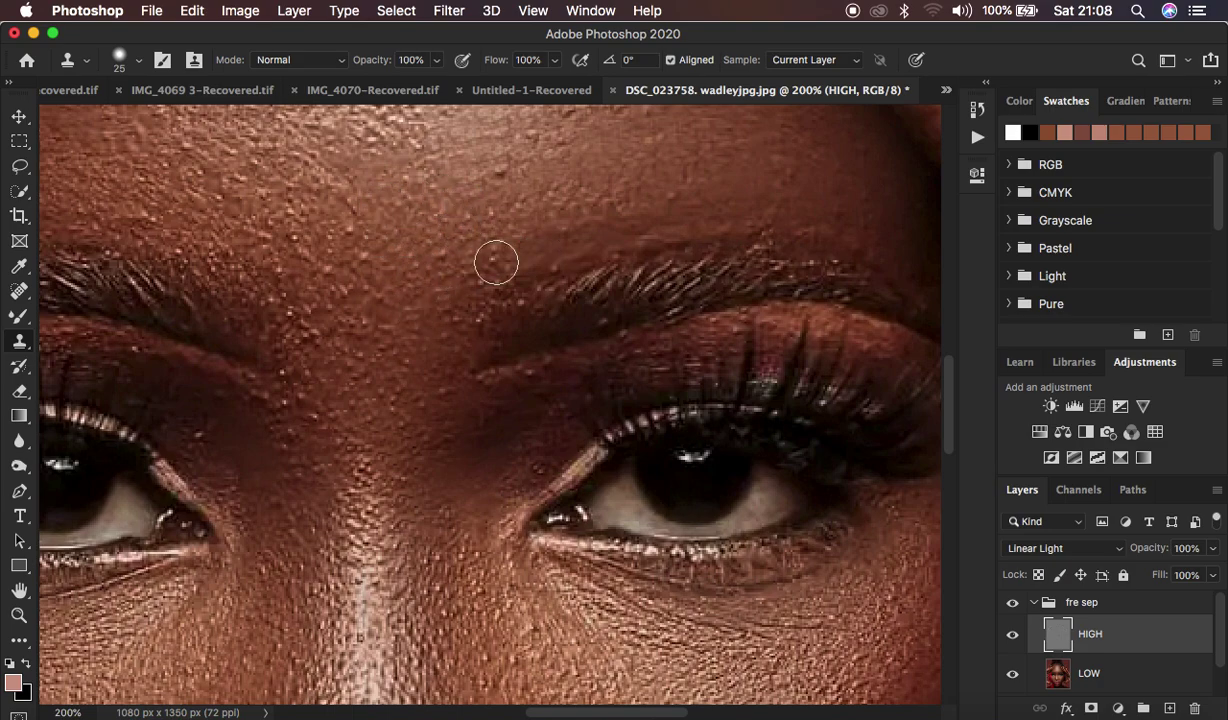
key(bracketleft)
key(bracketleft)
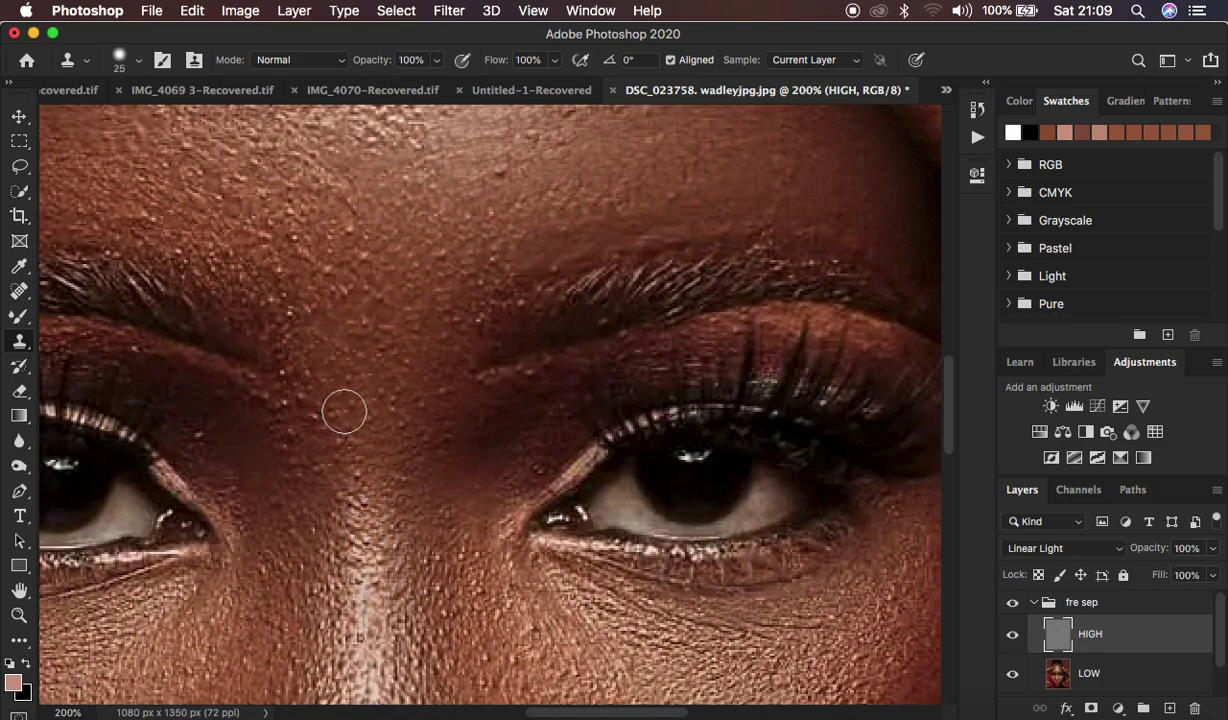
drag(397, 219, 335, 287)
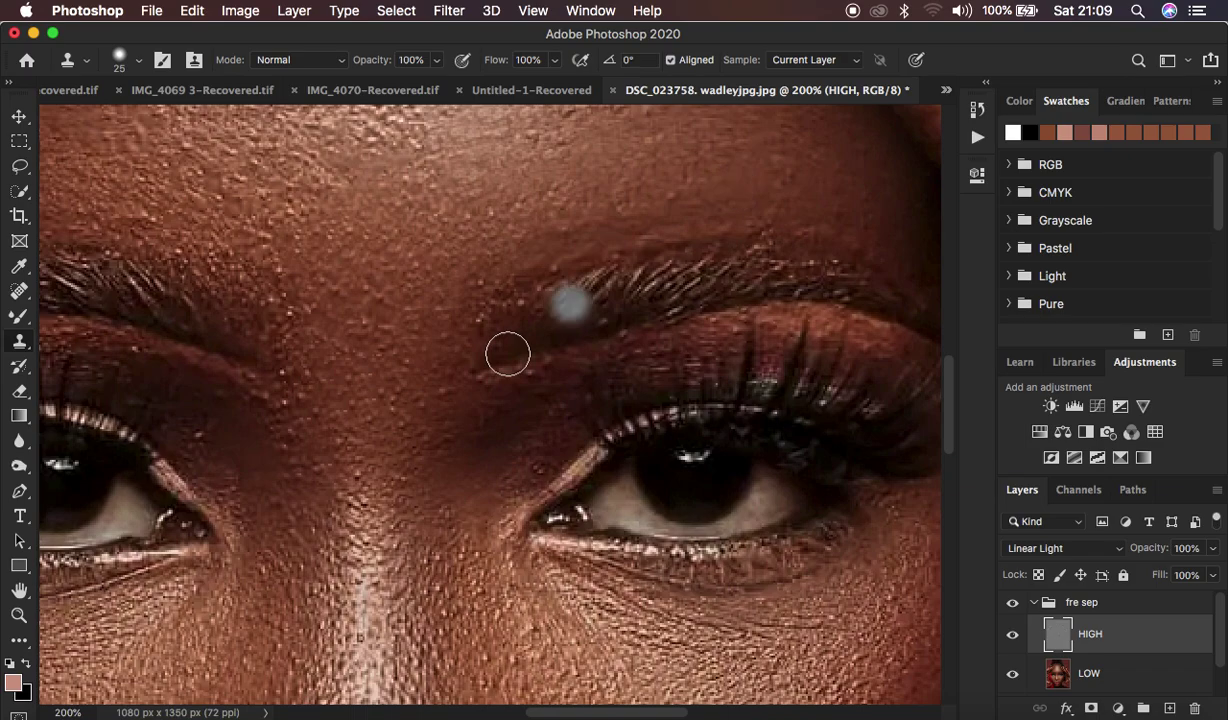
Clone smooth texture over the shiny bumps on the chin below the lips with the 25-pixel brush.
scroll(203, 430, up, 10)
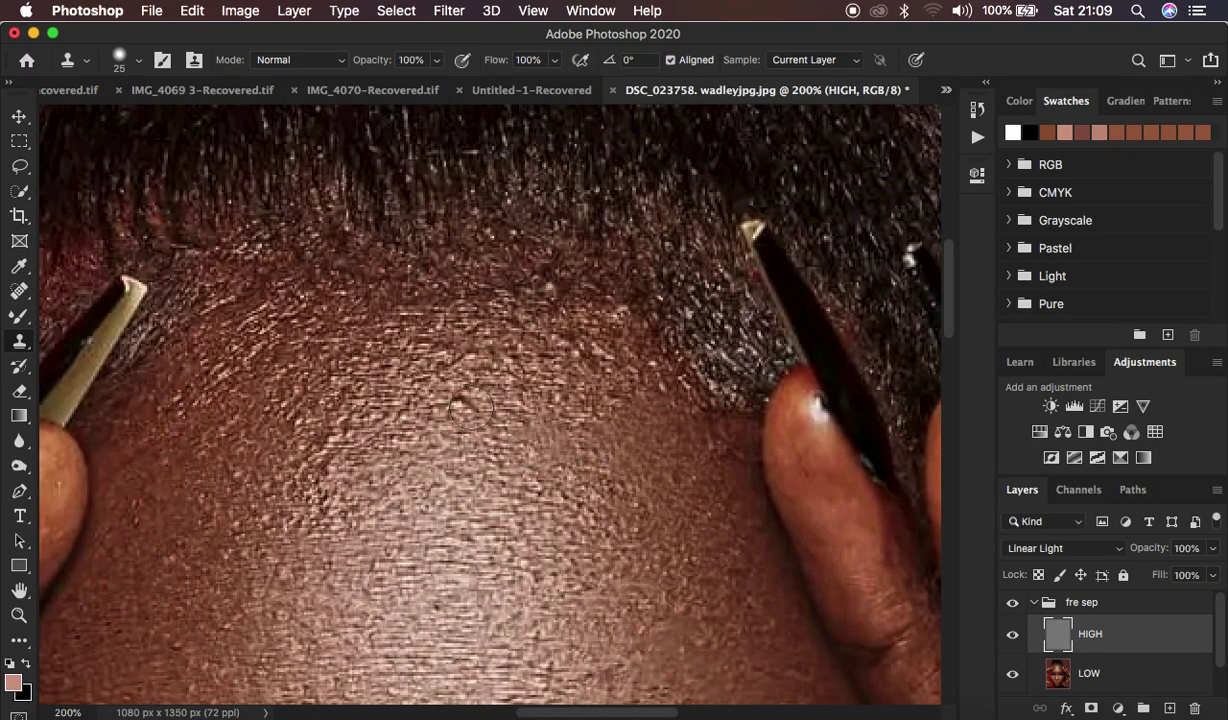
scroll(438, 510, down, 20)
scroll(438, 510, down, 3)
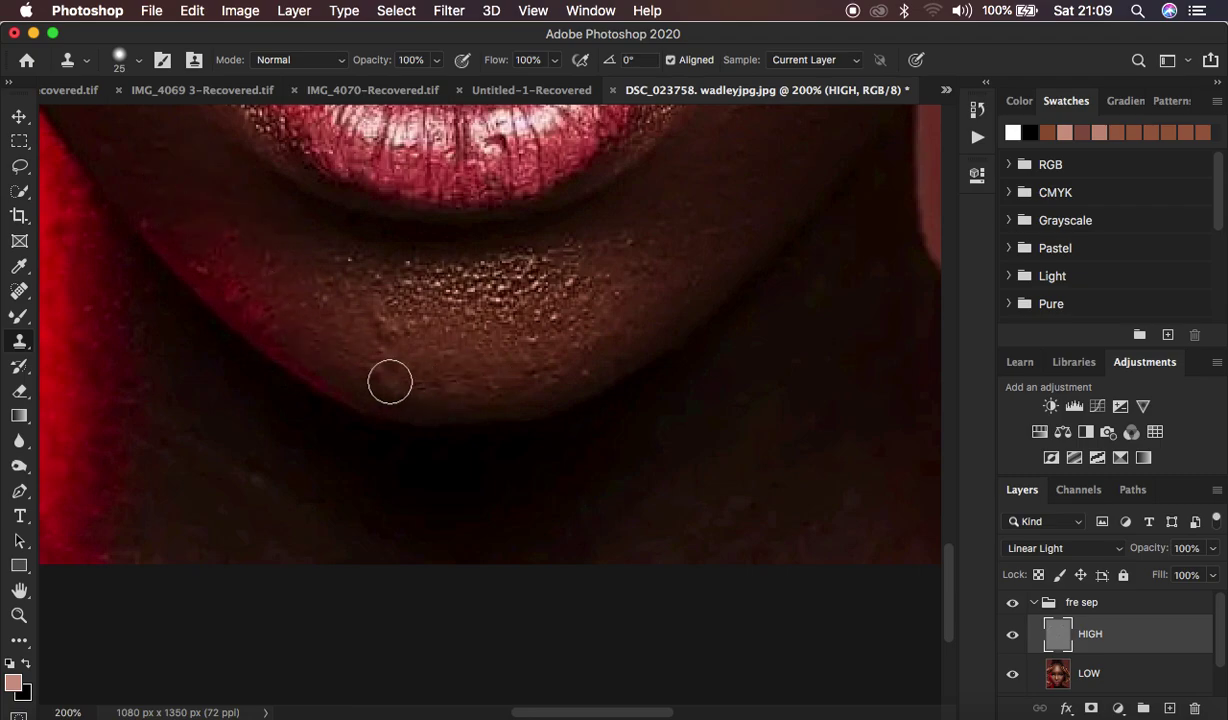
drag(540, 268, 663, 282)
alt+click(663, 282)
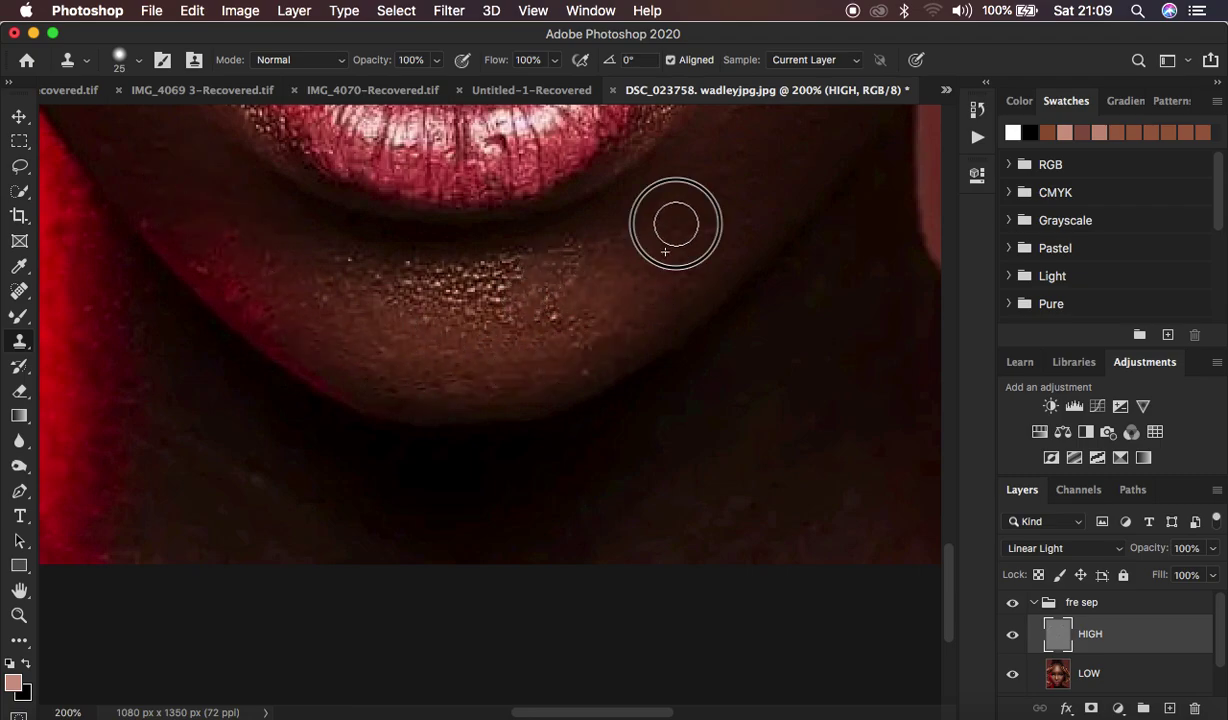
drag(466, 288, 463, 299)
drag(576, 316, 515, 337)
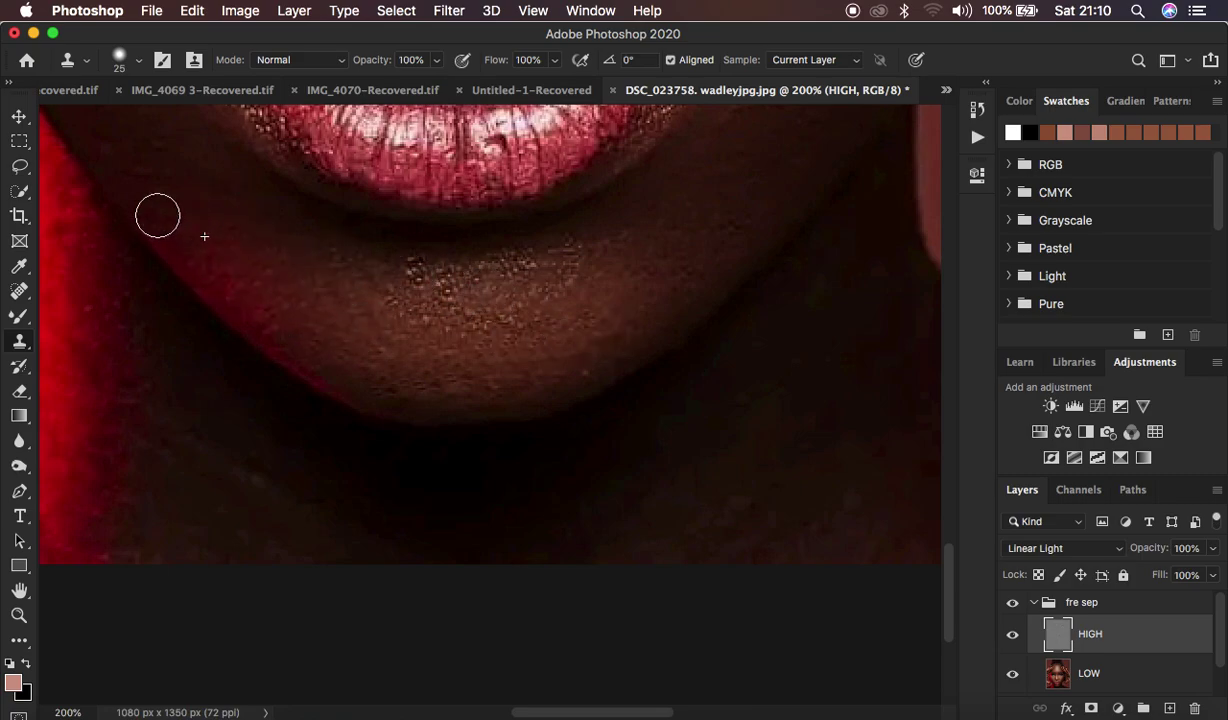
Compare the retouched portrait with the original at 50% magnification by toggling the fre sep group's visibility.
key(super+0)
key(super+plus)
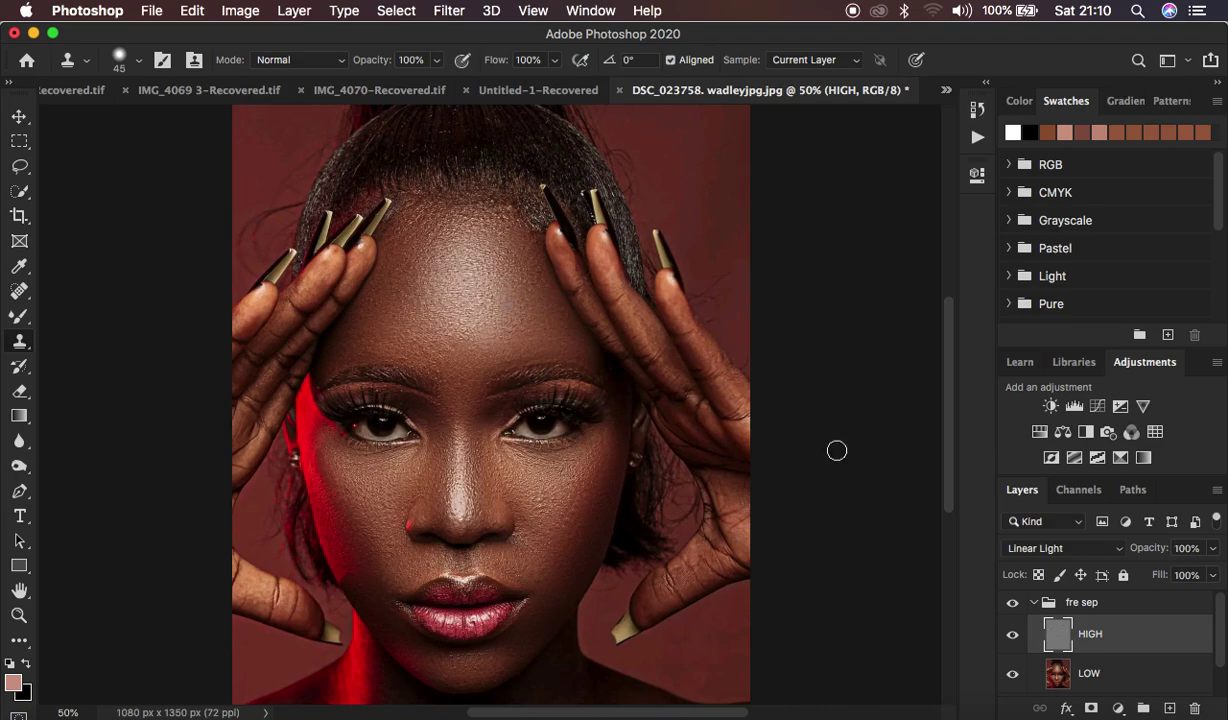
click(1012, 603)
click(1012, 603)
click(1012, 603)
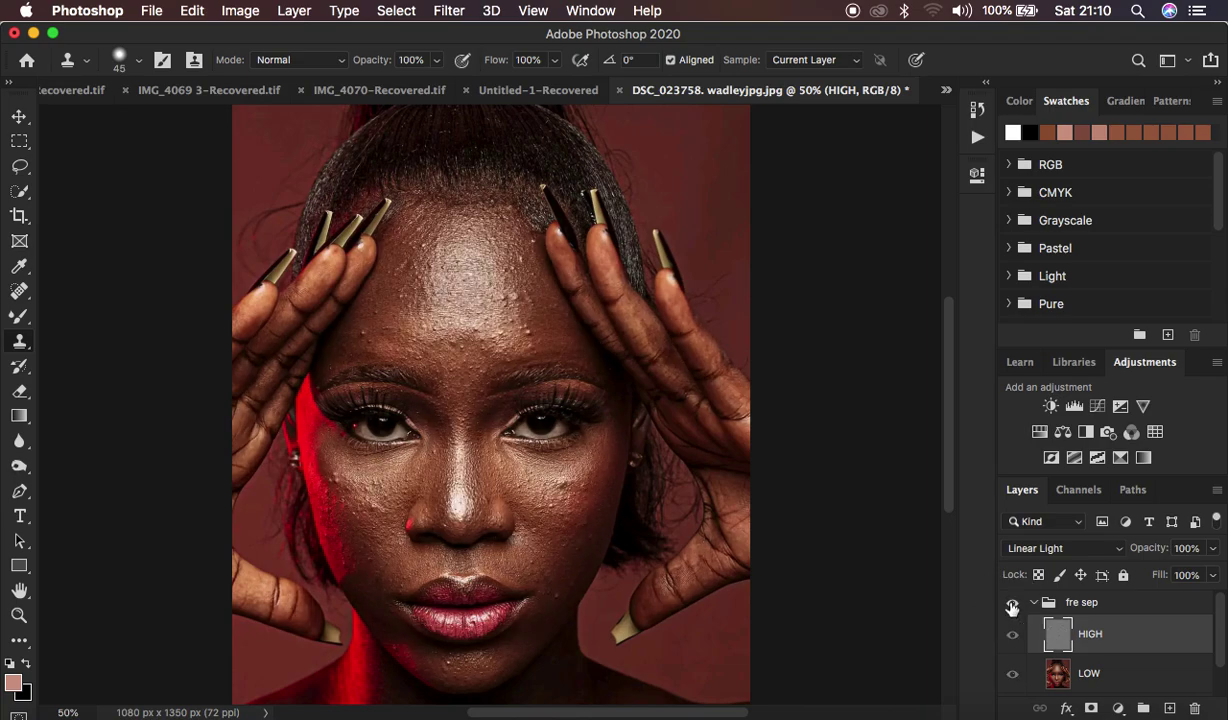
Toggle the fre sep group's visibility repeatedly to check the cleaned skin against the original, leaving the group shown.
click(1012, 603)
click(1012, 603)
click(1012, 603)
click(1012, 603)
click(1012, 603)
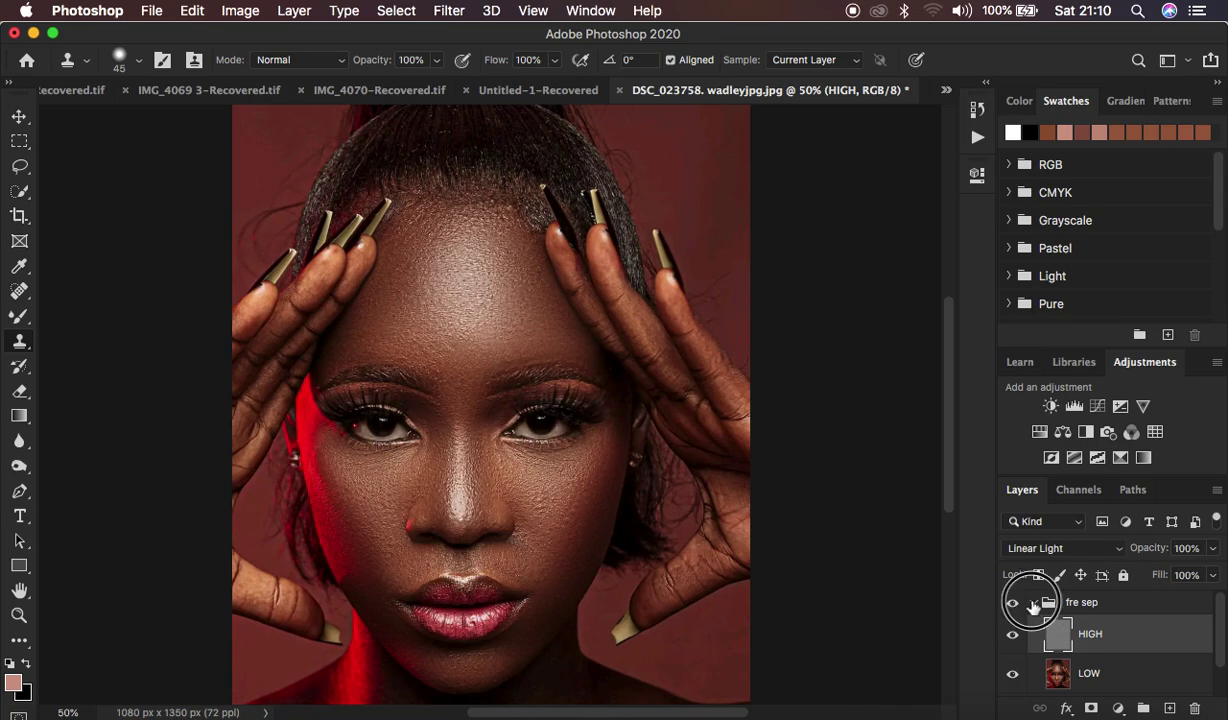
Collapse the fre sep group, stamp all visible layers into a new layer above it, and duplicate that layer twice.
click(1033, 603)
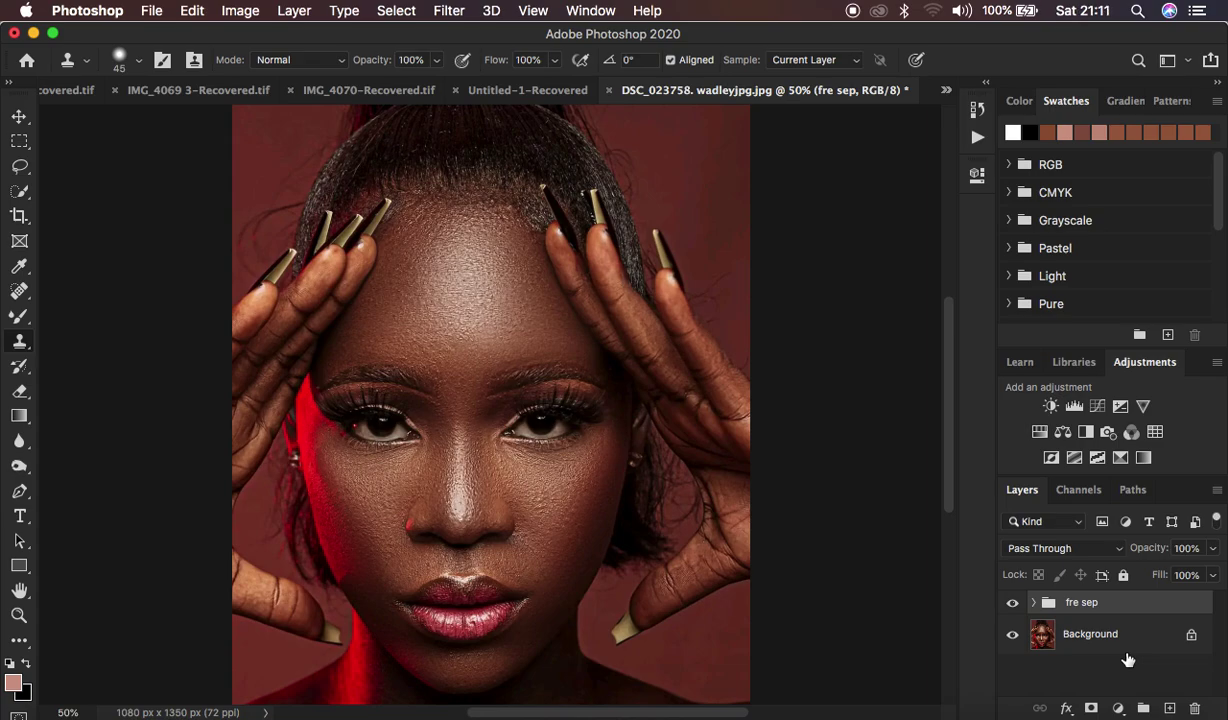
key(super+alt+shift+e)
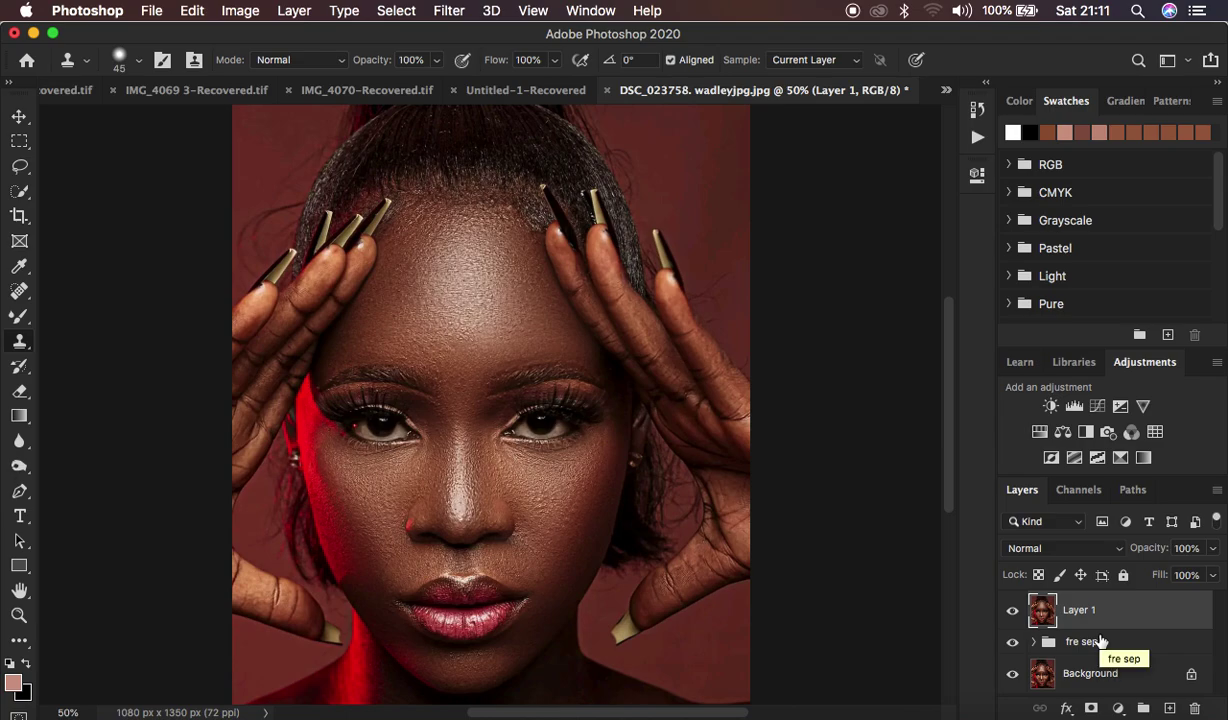
key(super+j)
key(super+j)
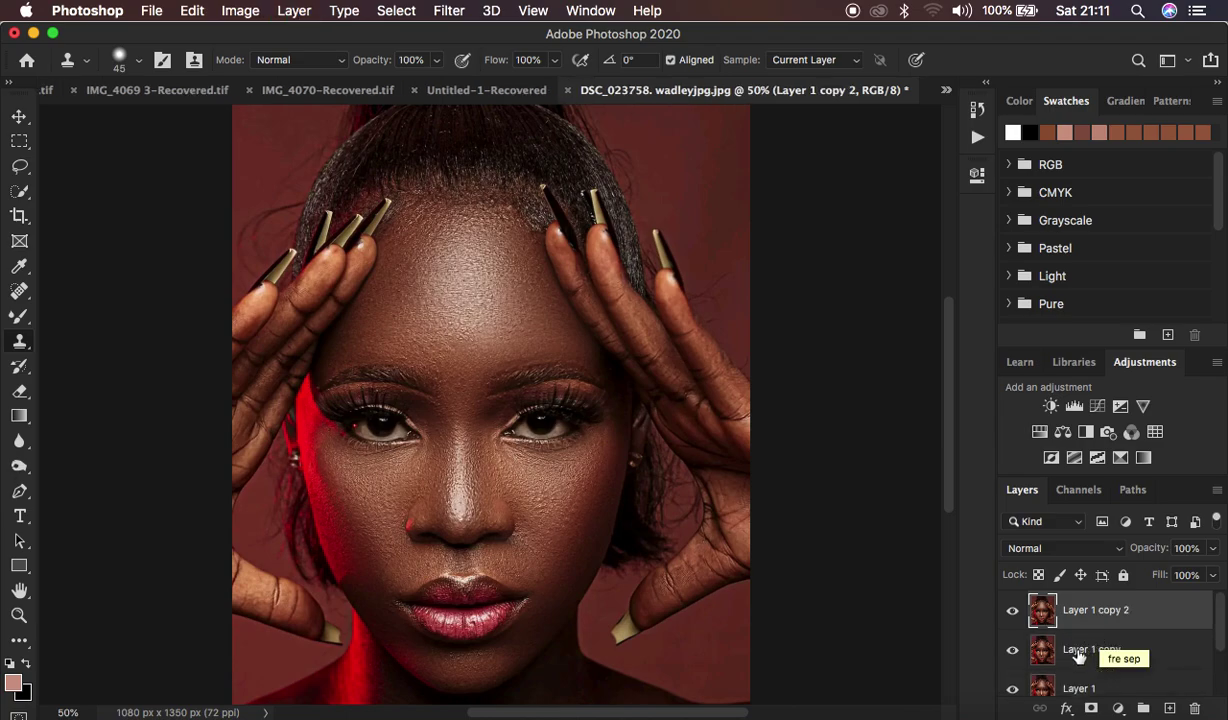
Rename the lower duplicate layer as low and the upper duplicate as high.
double_click(1079, 652)
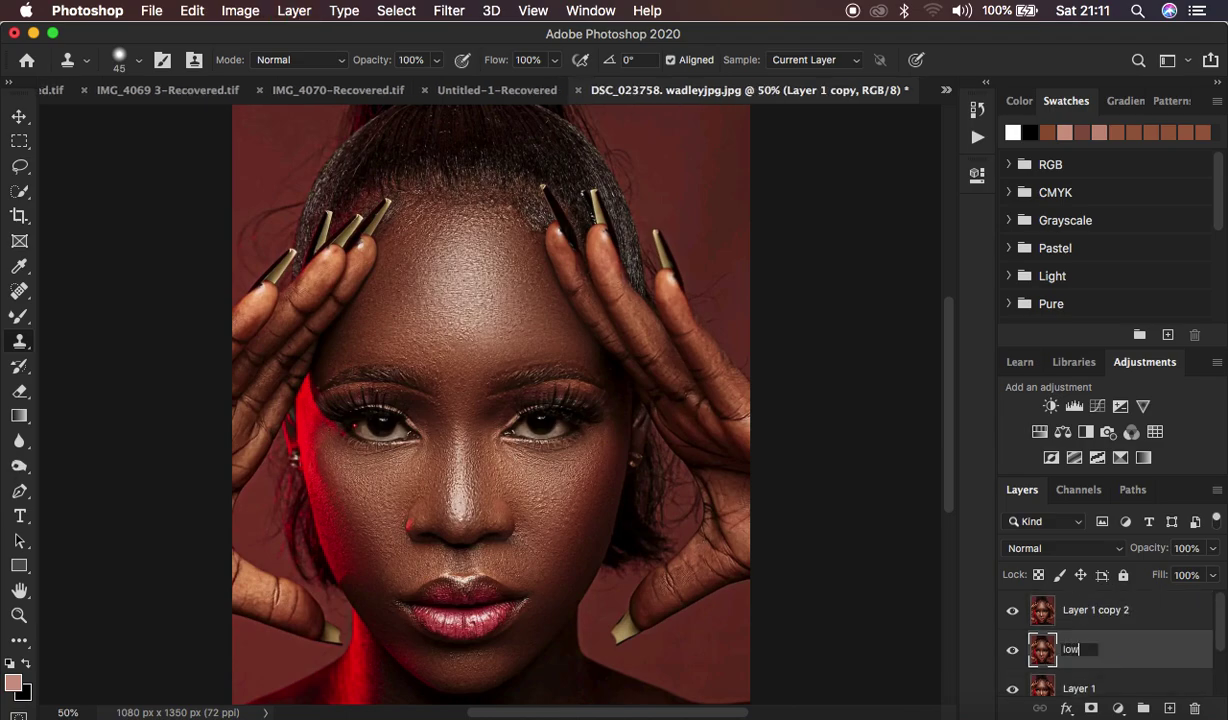
key(Return)
double_click(1078, 612)
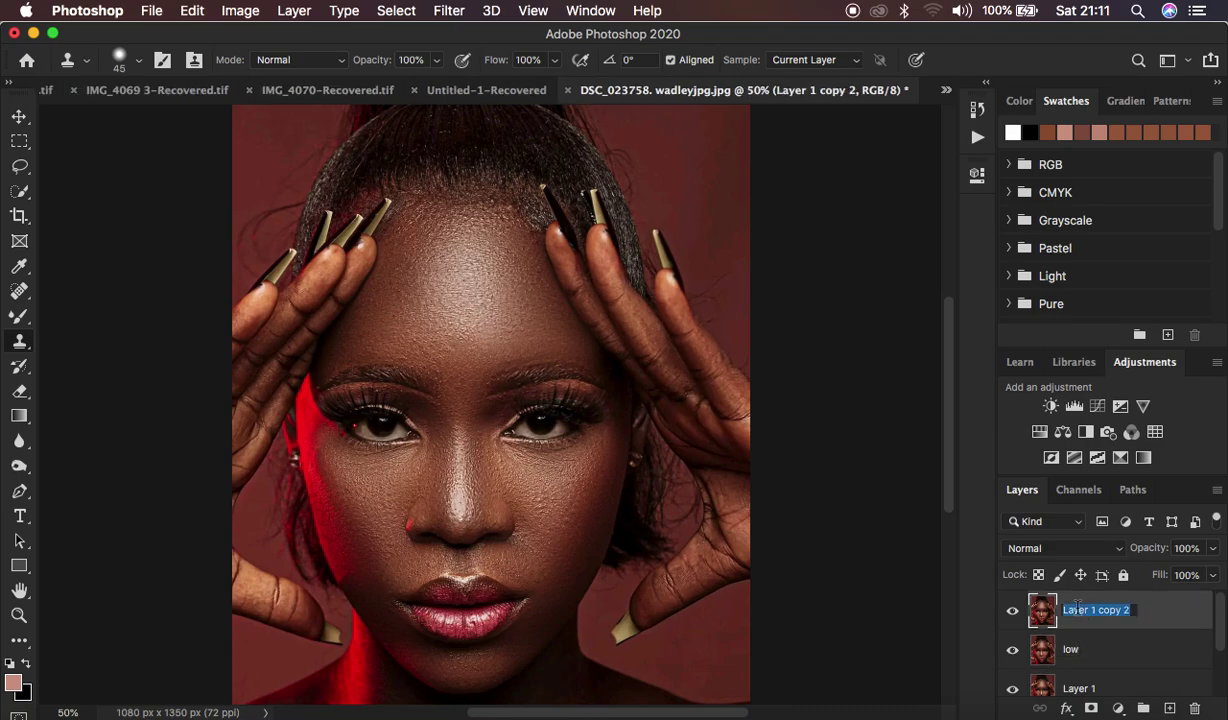
text(high)
key(Return)
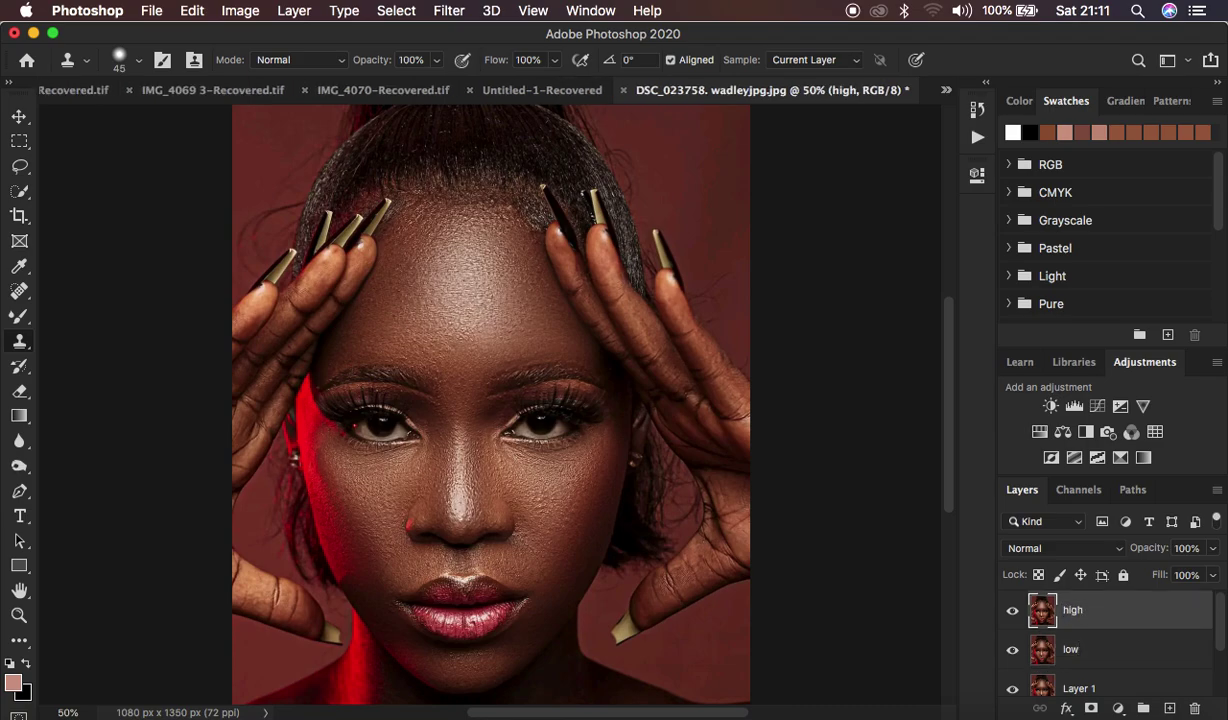
Blur the low layer with a Gaussian Blur of 5 pixels radius while the high layer is hidden.
click(1096, 658)
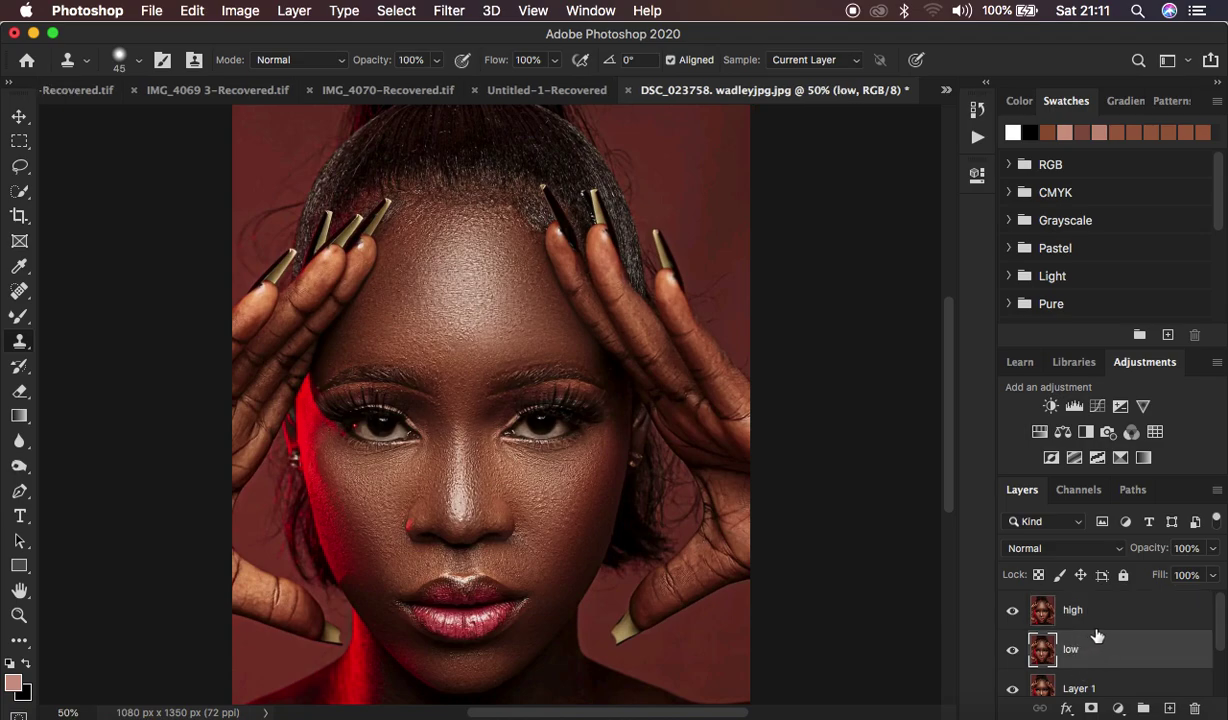
click(447, 10)
mouse_move(510, 241)
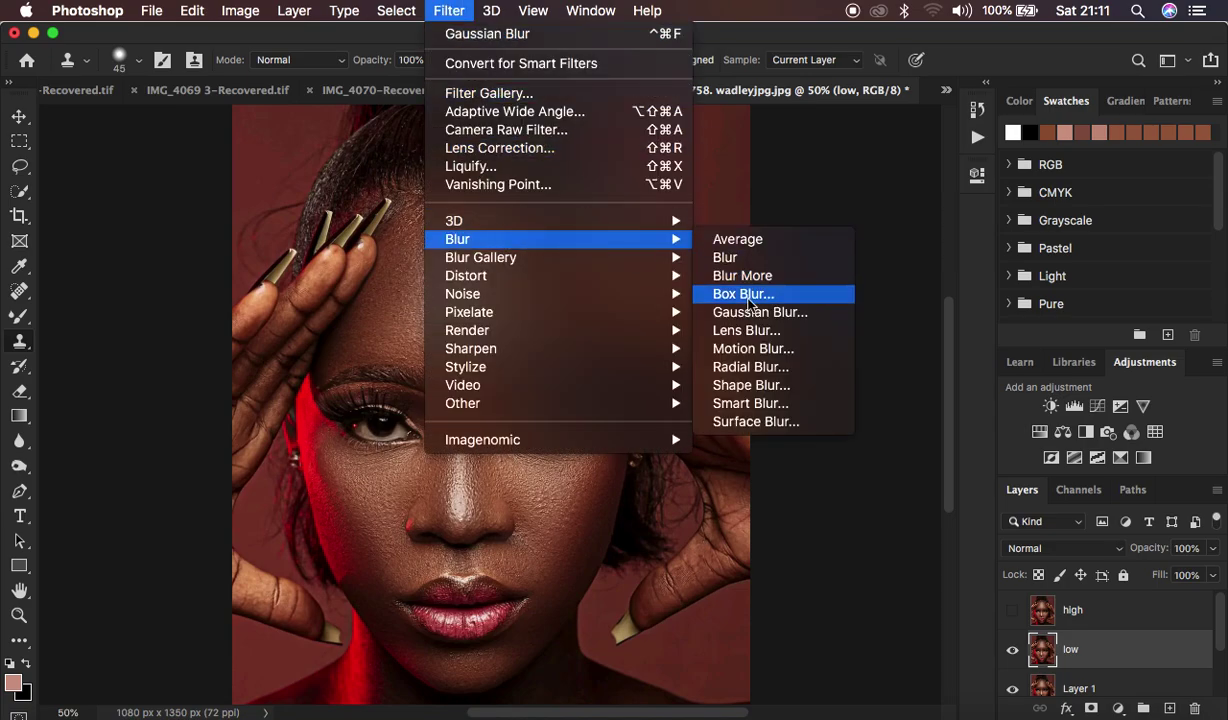
click(751, 313)
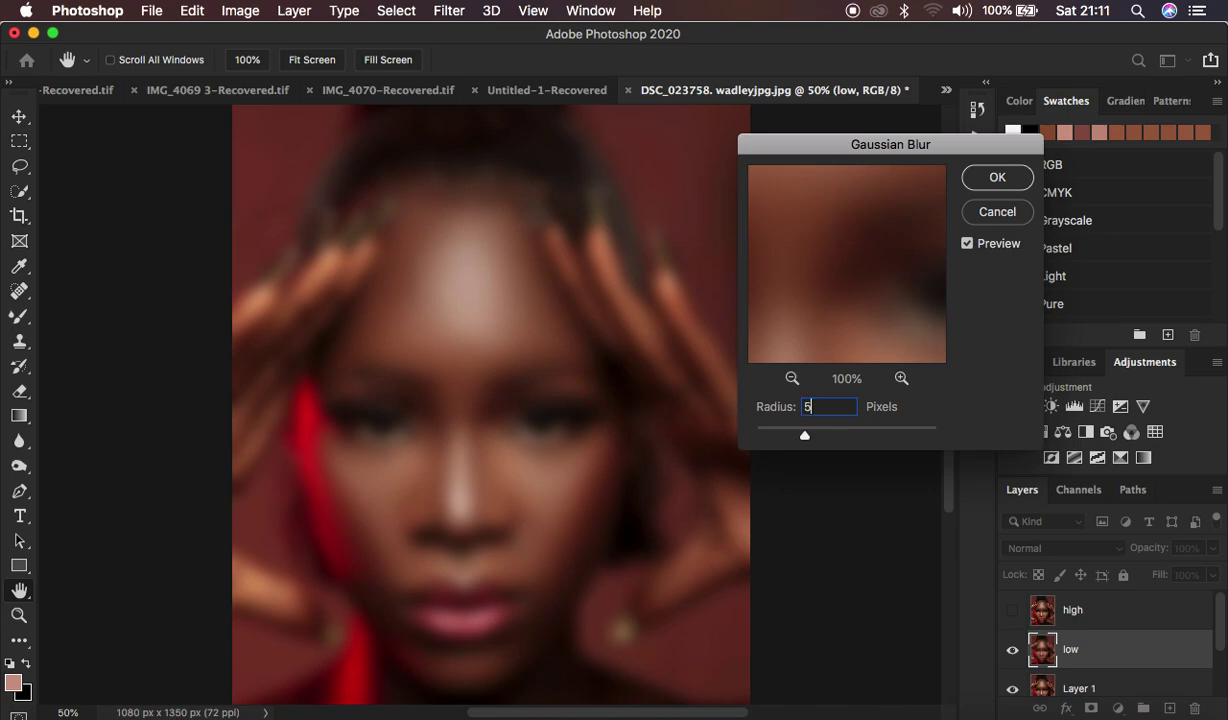
click(994, 178)
Show the high layer, use Apply Image with layer low, Subtract, scale 2 and offset 128, and set its blend mode to Linear Light.
click(1100, 622)
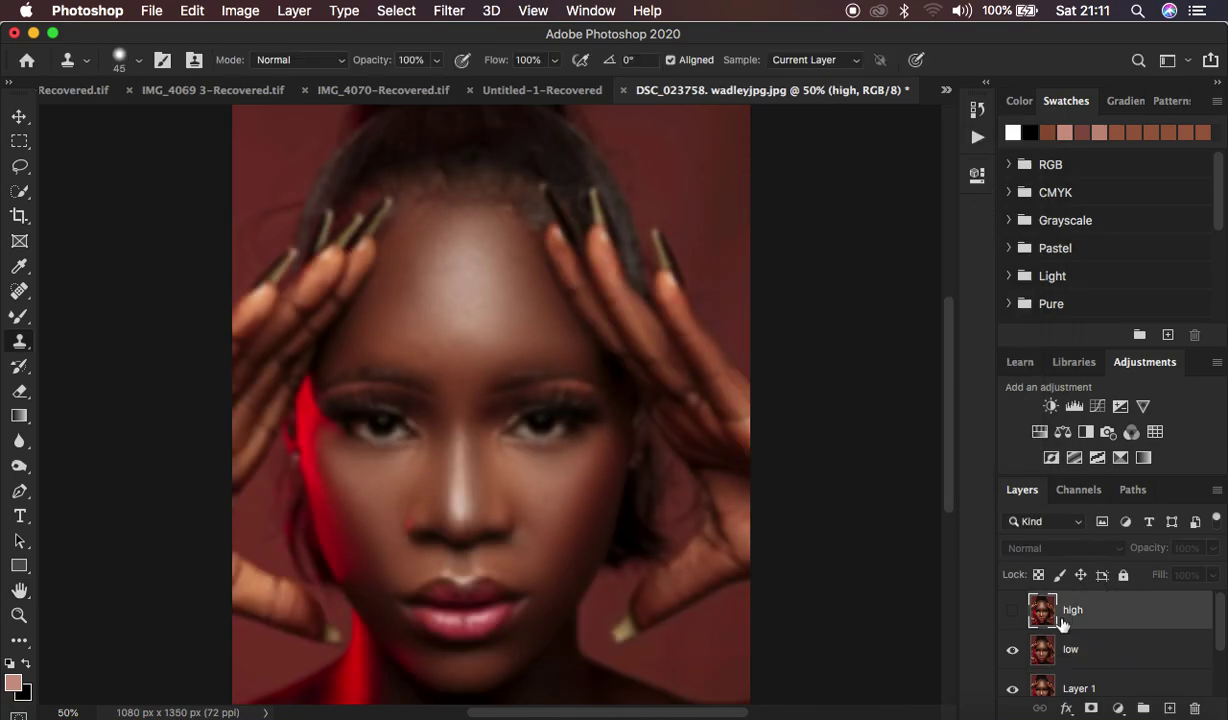
click(1013, 612)
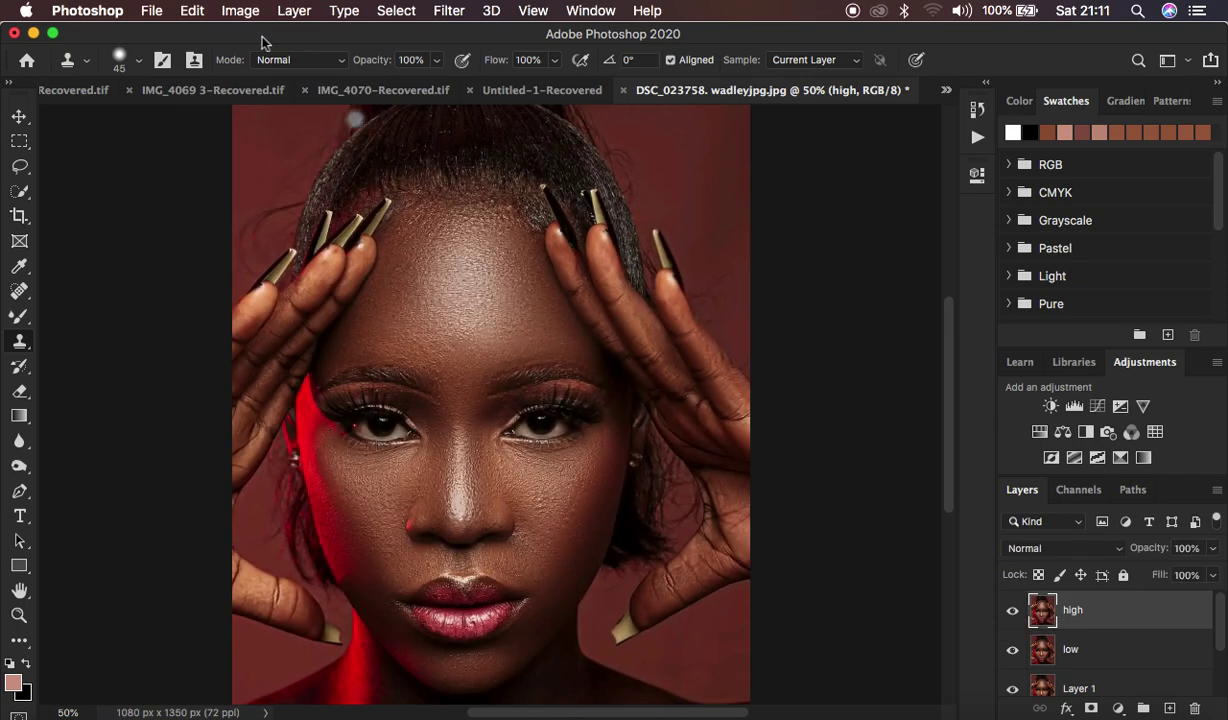
click(240, 11)
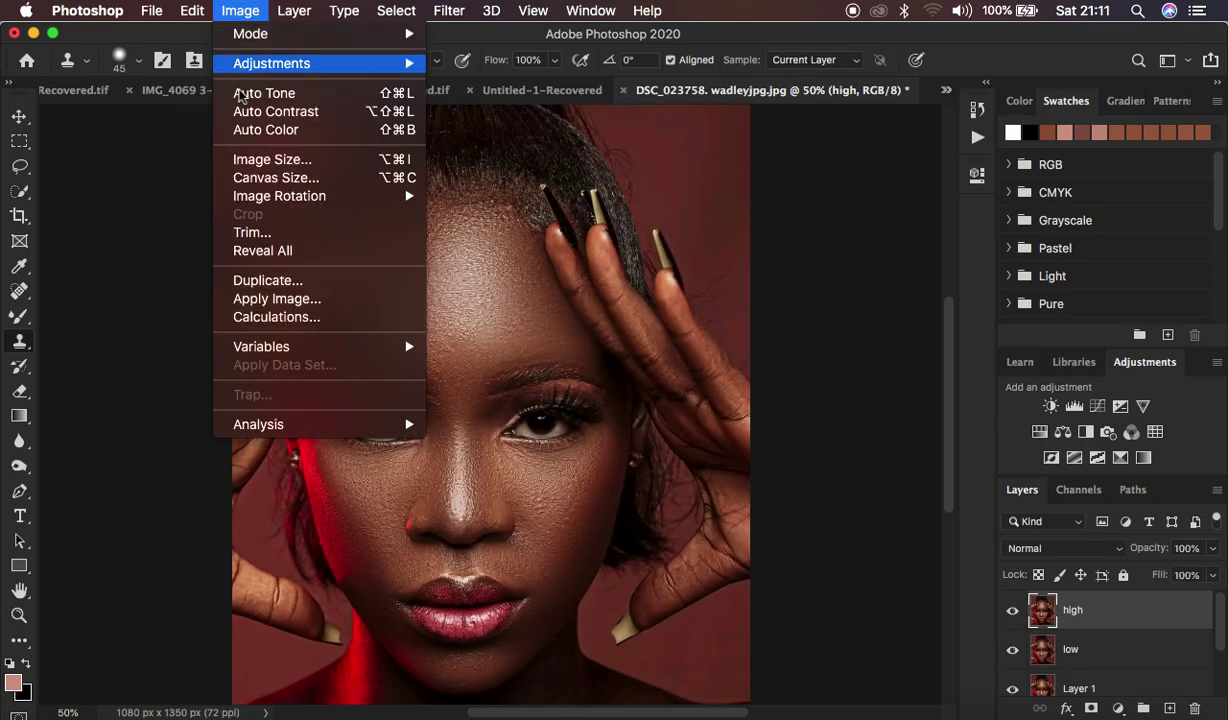
click(309, 299)
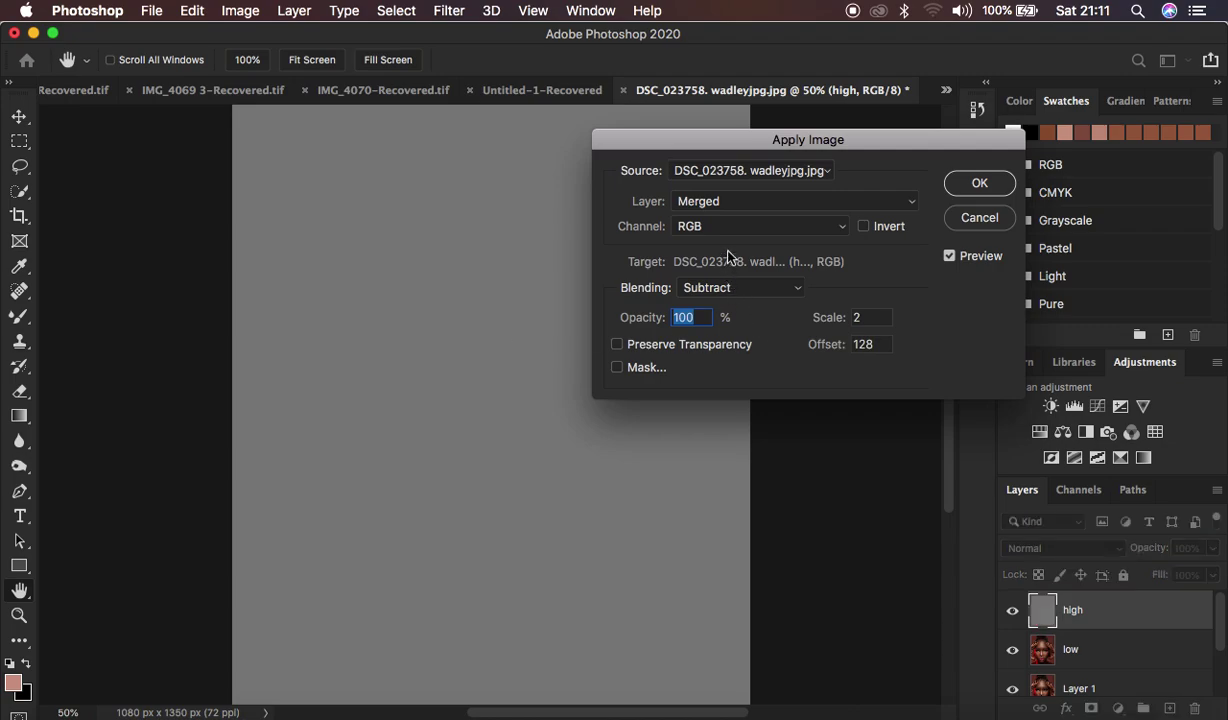
click(732, 203)
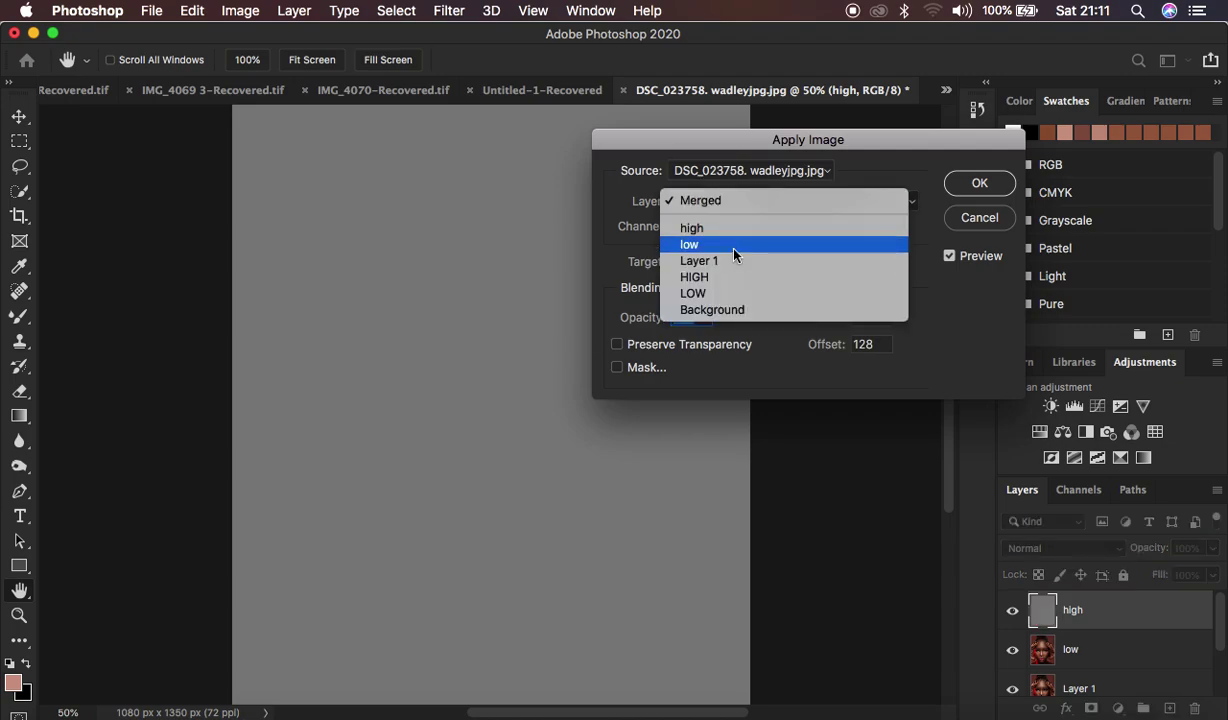
click(732, 245)
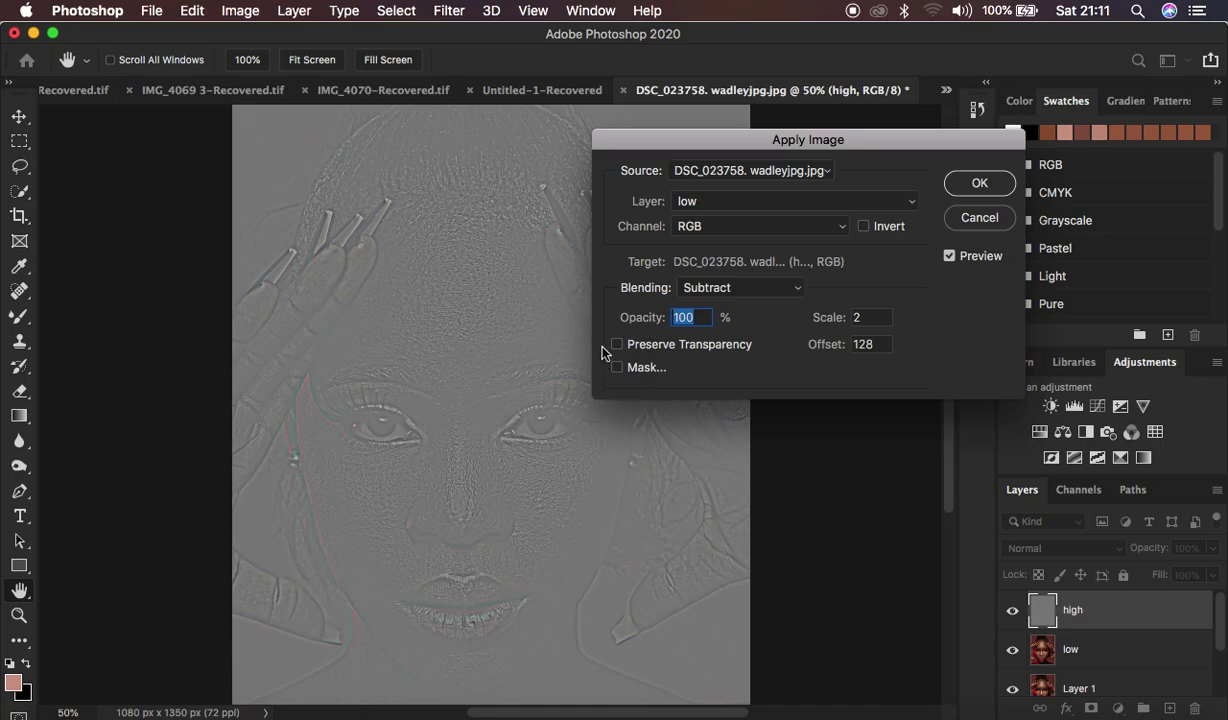
click(970, 185)
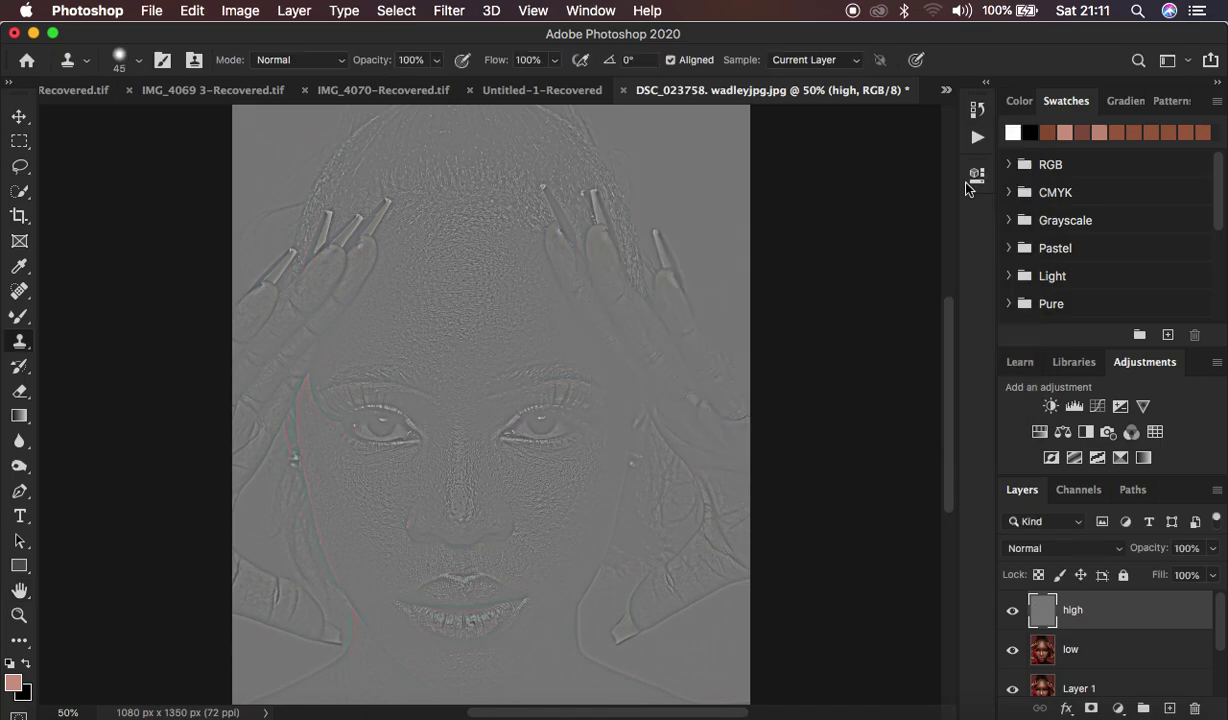
click(1037, 552)
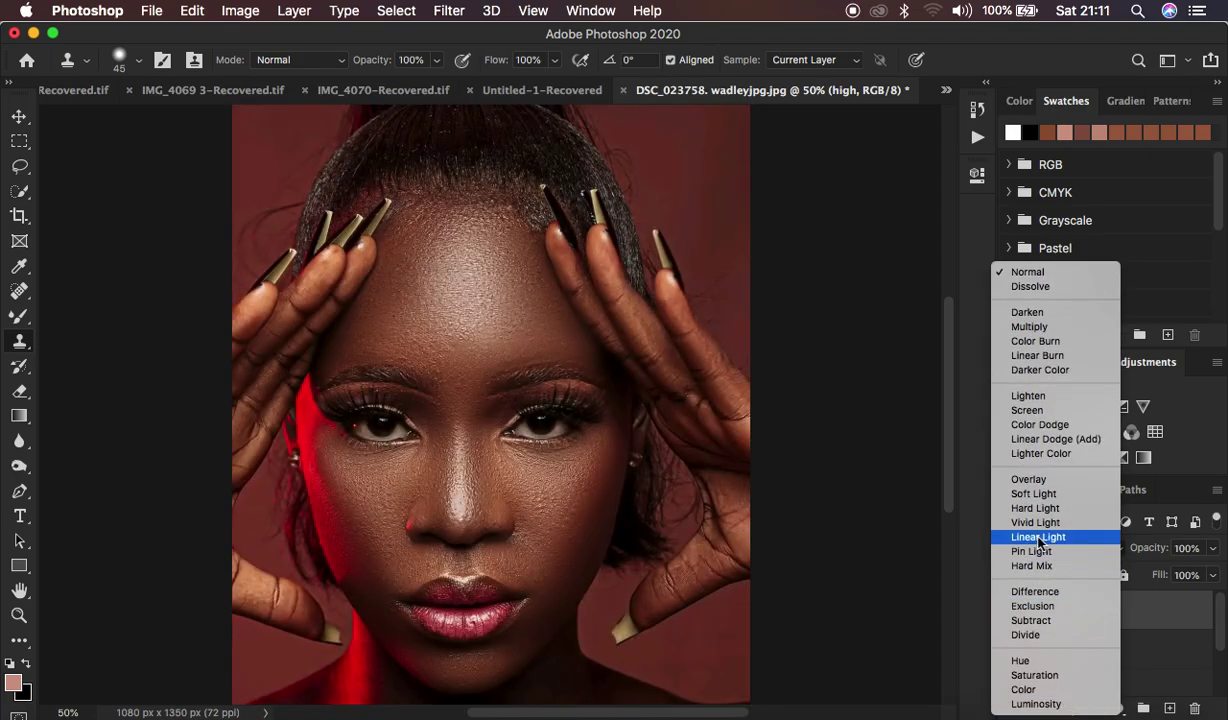
click(1038, 538)
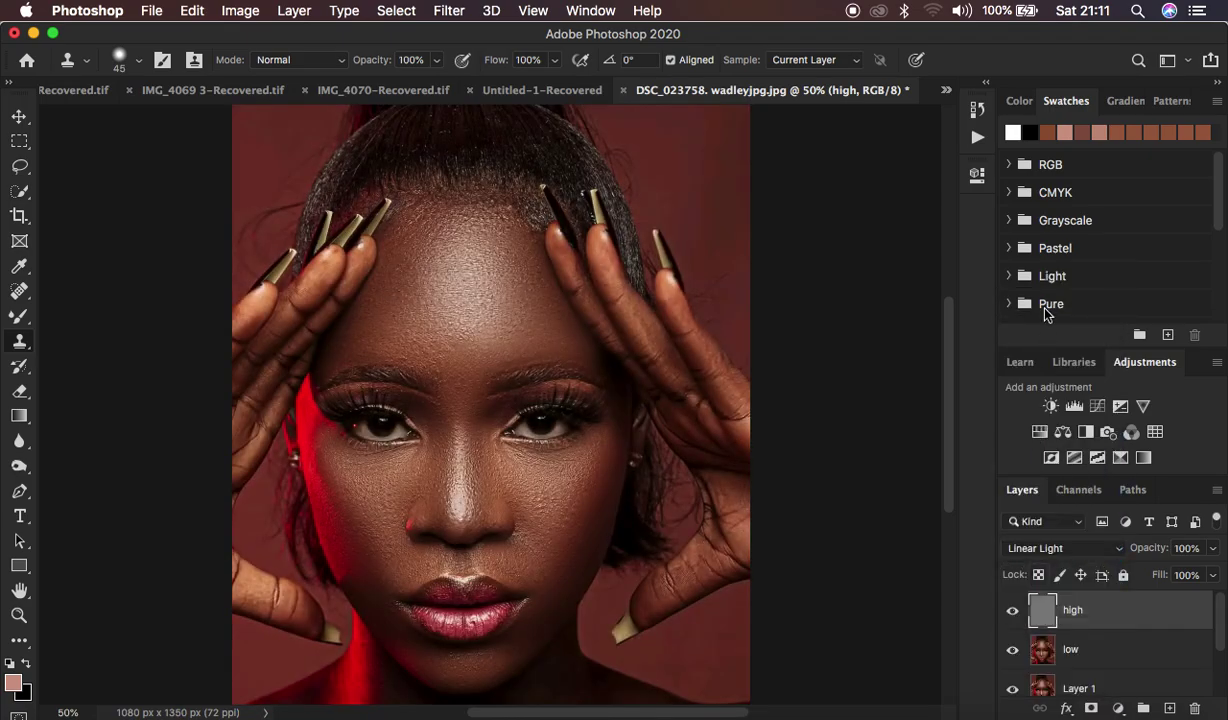
Hide the high layer and smooth the forehead tones on the low layer with the Mixer Brush, enlarged from 80 to 150 pixels.
click(1013, 610)
click(1070, 649)
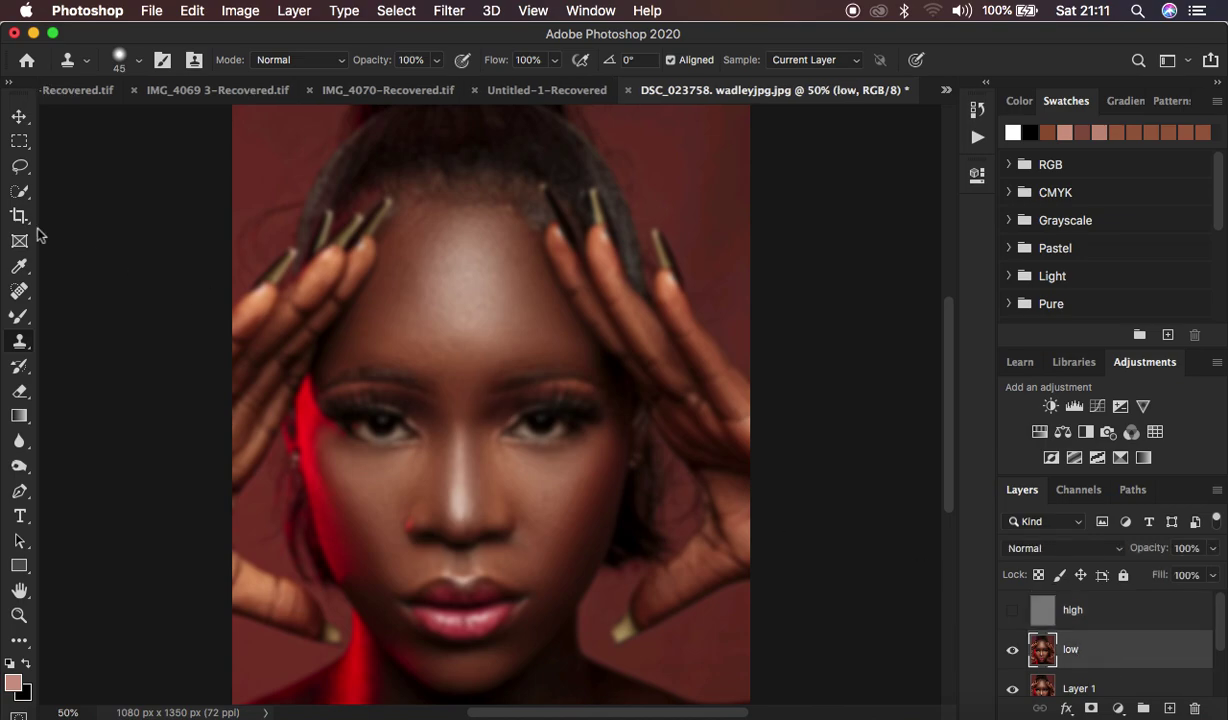
click(18, 317)
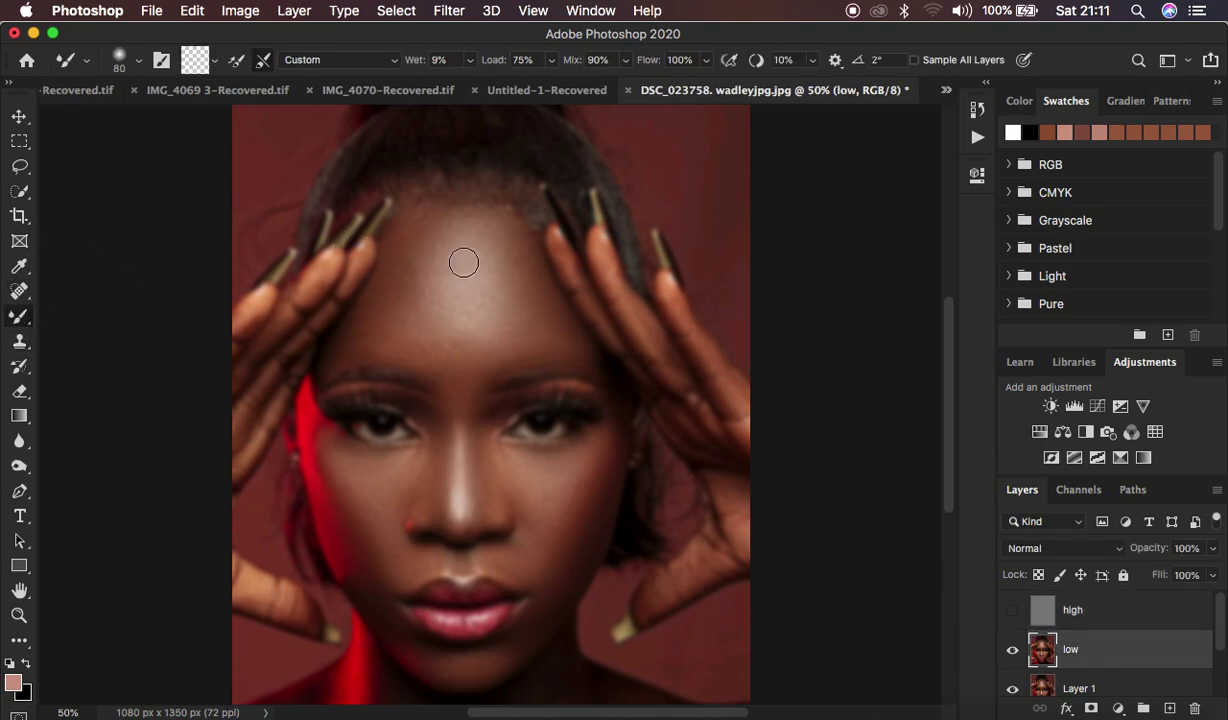
key(bracketright)
key(bracketright)
key(bracketright)
mouse_move(492, 230)
mouse_down()
mouse_move(425, 233)
mouse_move(379, 324)
mouse_move(340, 348)
mouse_move(373, 334)
mouse_move(367, 348)
mouse_move(365, 323)
mouse_move(415, 262)
mouse_move(471, 235)
mouse_move(502, 249)
mouse_move(531, 303)
mouse_move(510, 351)
mouse_move(529, 343)
mouse_move(510, 360)
mouse_move(529, 345)
mouse_move(570, 345)
mouse_move(515, 350)
mouse_up()
mouse_move(413, 330)
mouse_down()
mouse_move(425, 342)
mouse_move(401, 345)
mouse_move(456, 359)
mouse_up()
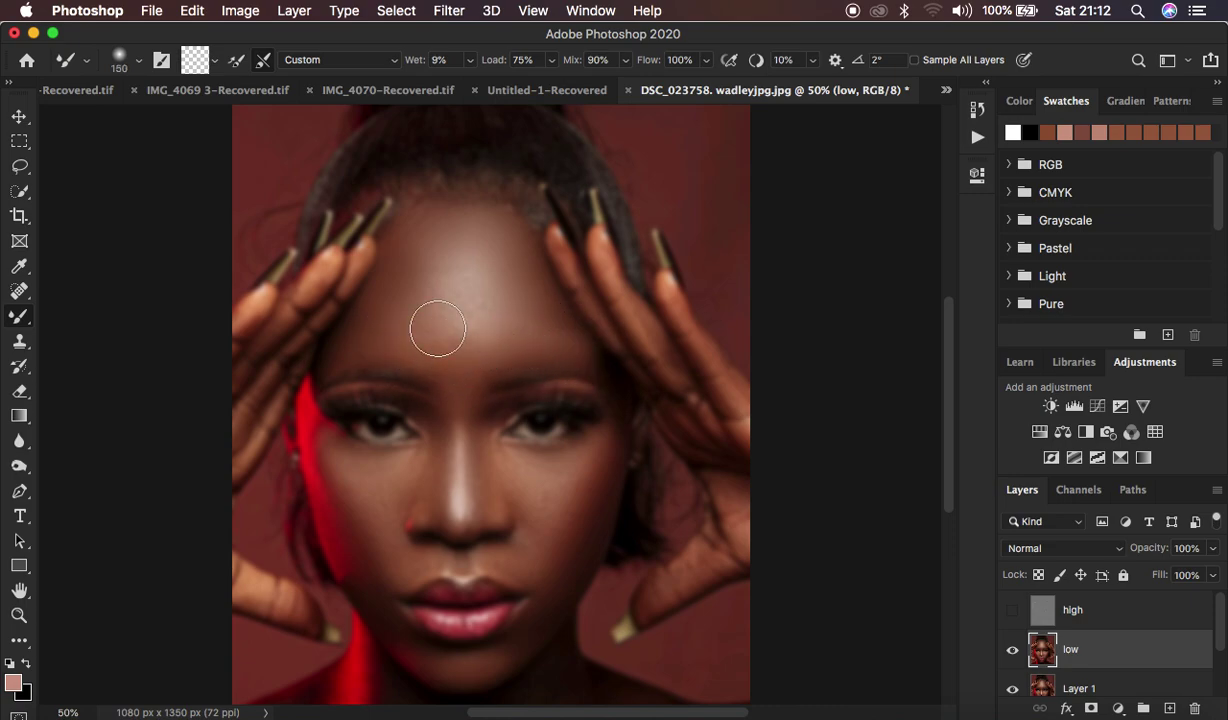
mouse_move(437, 328)
mouse_down()
mouse_move(419, 321)
mouse_move(458, 356)
mouse_move(488, 345)
mouse_move(425, 291)
mouse_move(452, 266)
mouse_move(430, 243)
mouse_move(466, 228)
mouse_move(561, 342)
mouse_move(504, 233)
mouse_move(466, 310)
mouse_move(395, 307)
mouse_move(415, 259)
mouse_up()
mouse_move(456, 347)
mouse_down()
mouse_move(469, 406)
mouse_move(466, 392)
mouse_move(518, 357)
mouse_move(565, 350)
mouse_move(386, 340)
mouse_move(420, 385)
mouse_up()
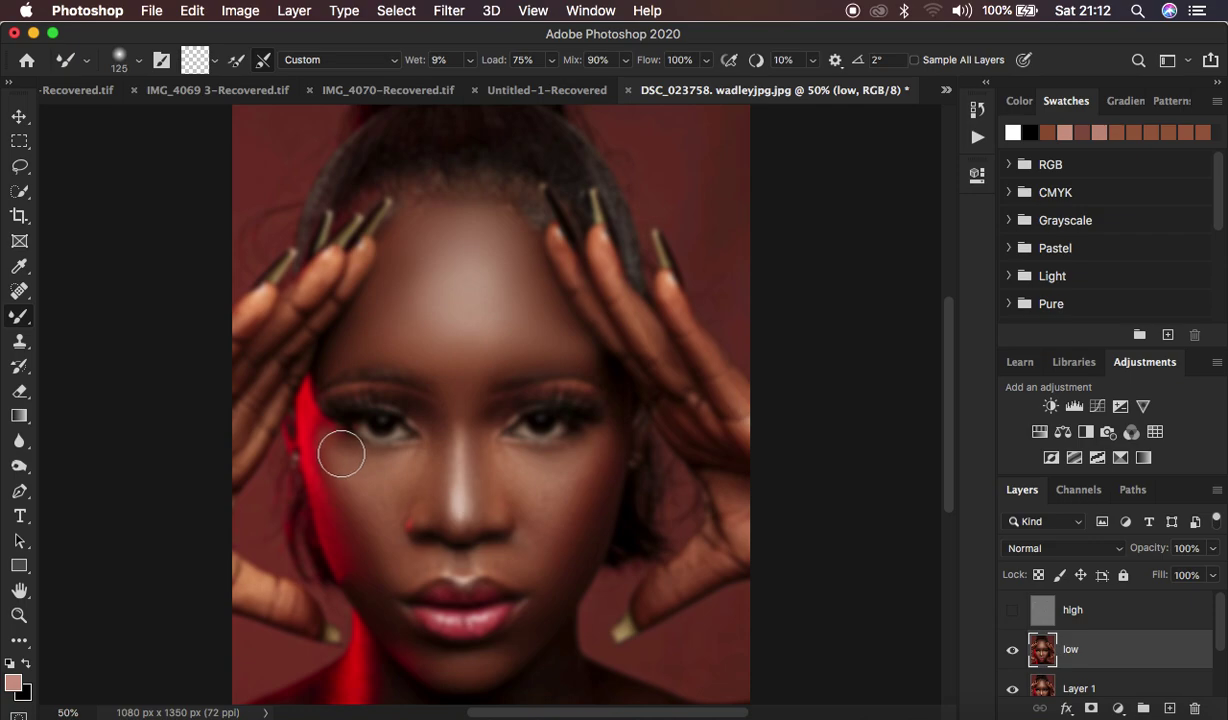
Blend the tones on both cheeks and between the eyebrows, reducing the Mixer Brush from 125 to 70 pixels.
mouse_move(341, 455)
mouse_down()
mouse_move(349, 500)
mouse_move(378, 521)
mouse_move(404, 471)
mouse_move(344, 464)
mouse_move(386, 517)
mouse_up()
mouse_move(551, 485)
mouse_down()
mouse_move(579, 465)
mouse_move(541, 488)
mouse_move(522, 466)
mouse_move(502, 471)
mouse_move(569, 486)
mouse_move(583, 461)
mouse_move(558, 509)
mouse_move(538, 518)
mouse_move(553, 506)
mouse_move(568, 519)
mouse_move(557, 553)
mouse_up()
mouse_move(432, 418)
mouse_down()
mouse_move(436, 499)
mouse_move(433, 447)
mouse_move(414, 413)
mouse_move(425, 419)
mouse_move(447, 390)
mouse_move(482, 429)
mouse_move(479, 519)
mouse_move(482, 469)
mouse_move(492, 502)
mouse_move(471, 512)
mouse_move(433, 485)
mouse_move(446, 519)
mouse_move(440, 452)
mouse_move(455, 504)
mouse_move(488, 371)
mouse_up()
key([)
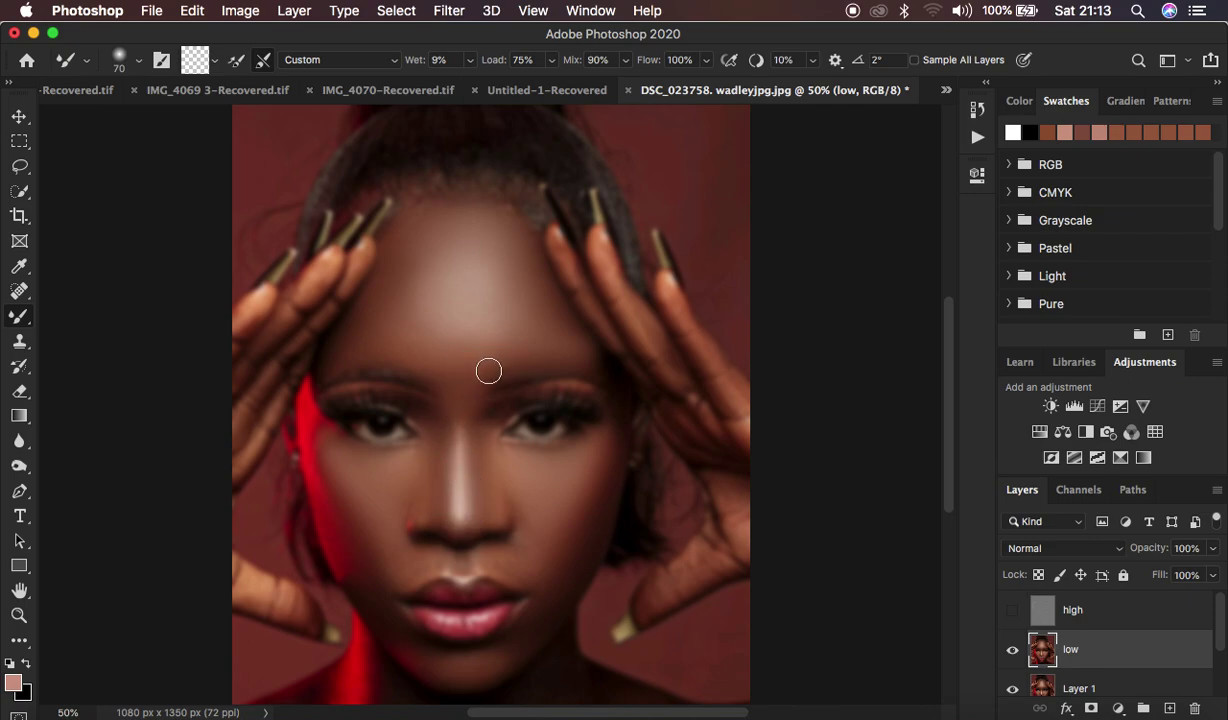
Blend the tones around the nose, upper lip, red-lit cheek edge, neck and forehead highlight with the Mixer Brush at 70 to 80 pixels.
drag(522, 503, 483, 422)
mouse_move(558, 511)
mouse_down()
mouse_move(543, 558)
mouse_move(427, 556)
mouse_move(406, 568)
mouse_move(398, 548)
mouse_move(419, 566)
mouse_move(362, 513)
mouse_move(373, 551)
mouse_move(332, 521)
mouse_move(417, 658)
mouse_move(474, 666)
mouse_move(417, 649)
mouse_move(515, 646)
mouse_move(554, 594)
mouse_move(545, 607)
mouse_move(504, 554)
mouse_move(410, 556)
mouse_up()
drag(342, 533, 340, 554)
mouse_move(373, 663)
mouse_down()
mouse_move(365, 641)
mouse_move(356, 660)
mouse_move(290, 690)
mouse_move(576, 691)
mouse_up()
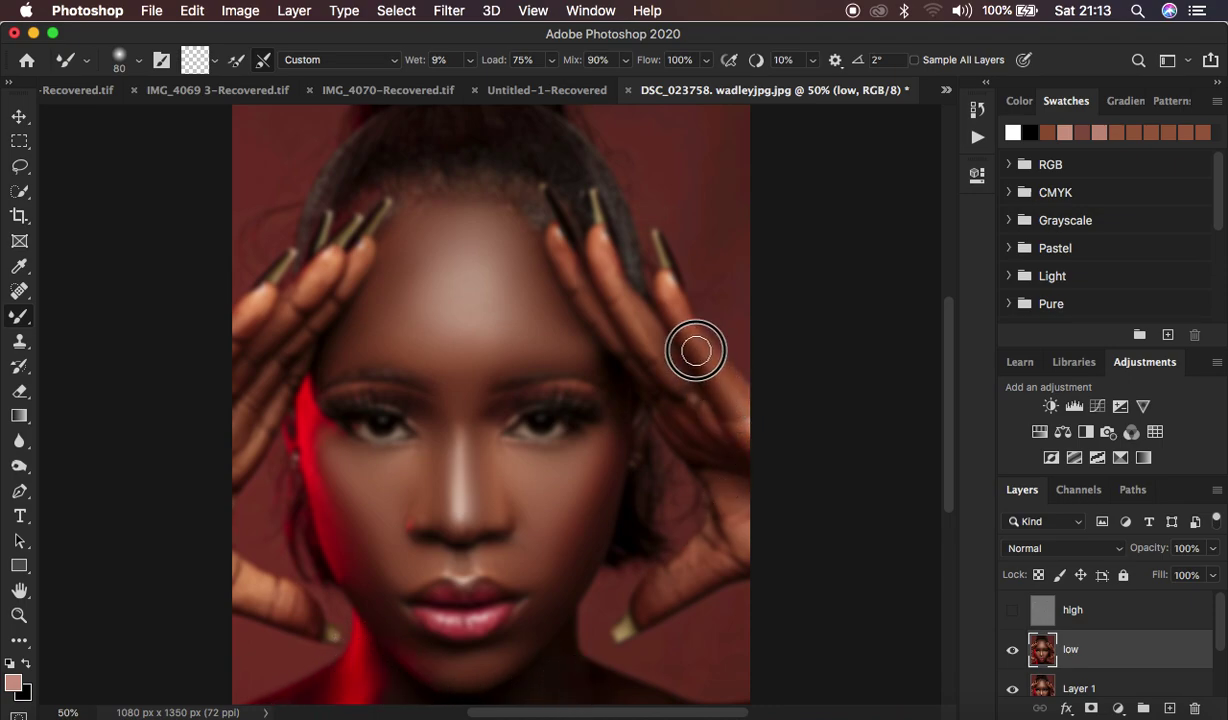
mouse_move(513, 273)
mouse_down()
mouse_move(524, 277)
mouse_move(510, 299)
mouse_up()
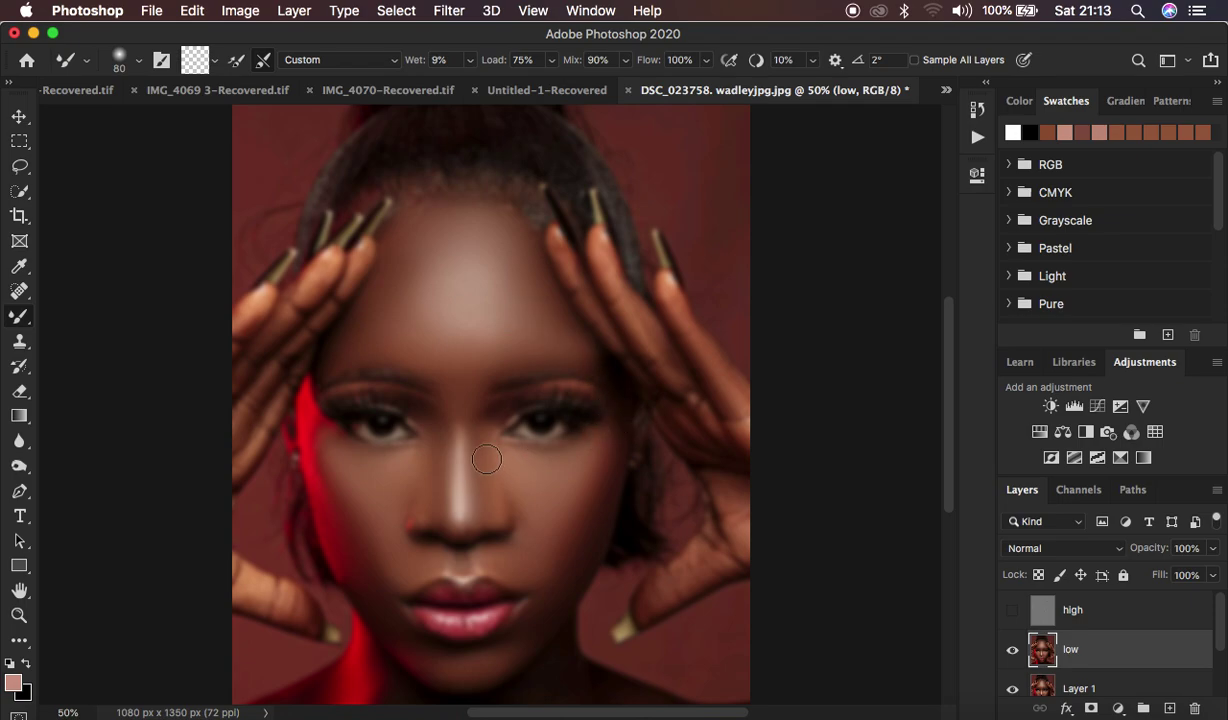
Show the high layer again and group the high and low layers together.
click(1012, 610)
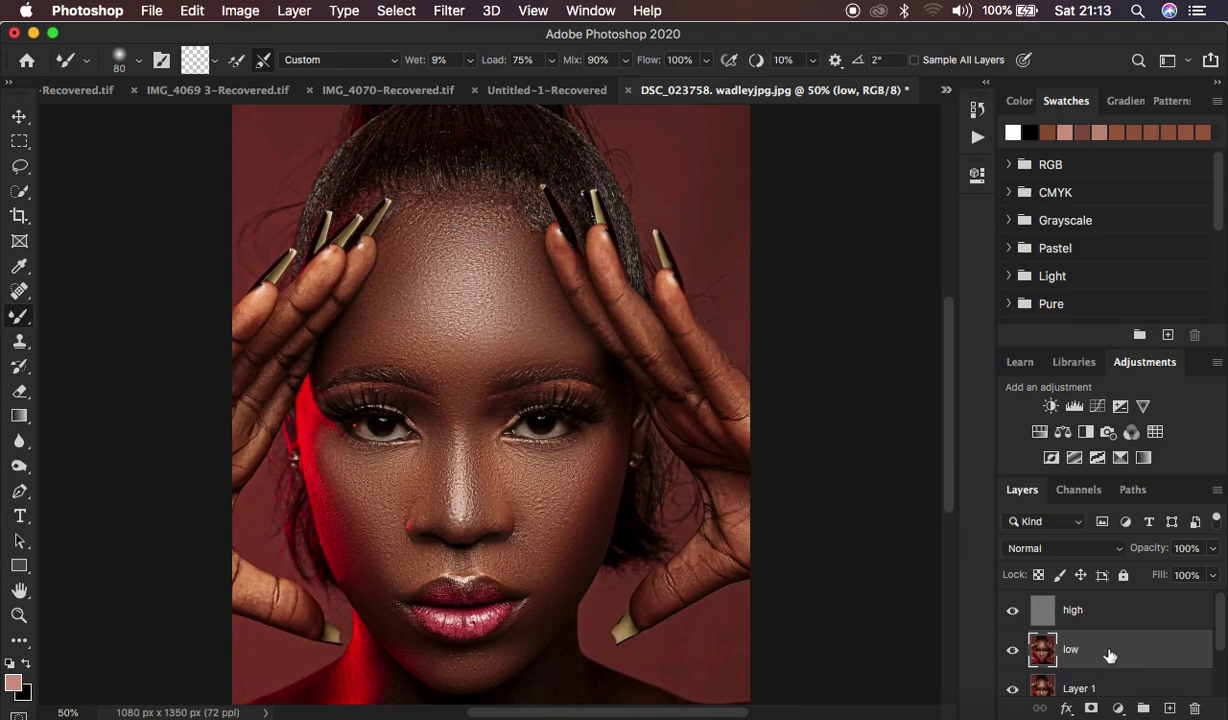
click(1128, 623)
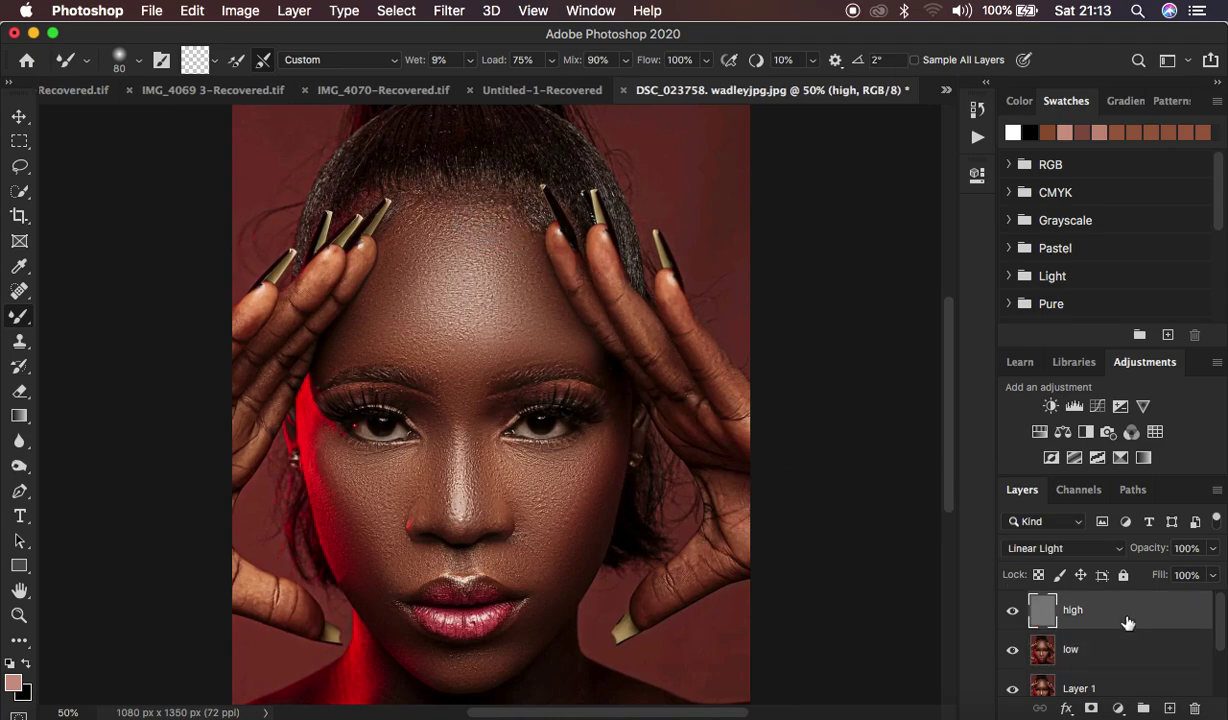
shift+click(1134, 658)
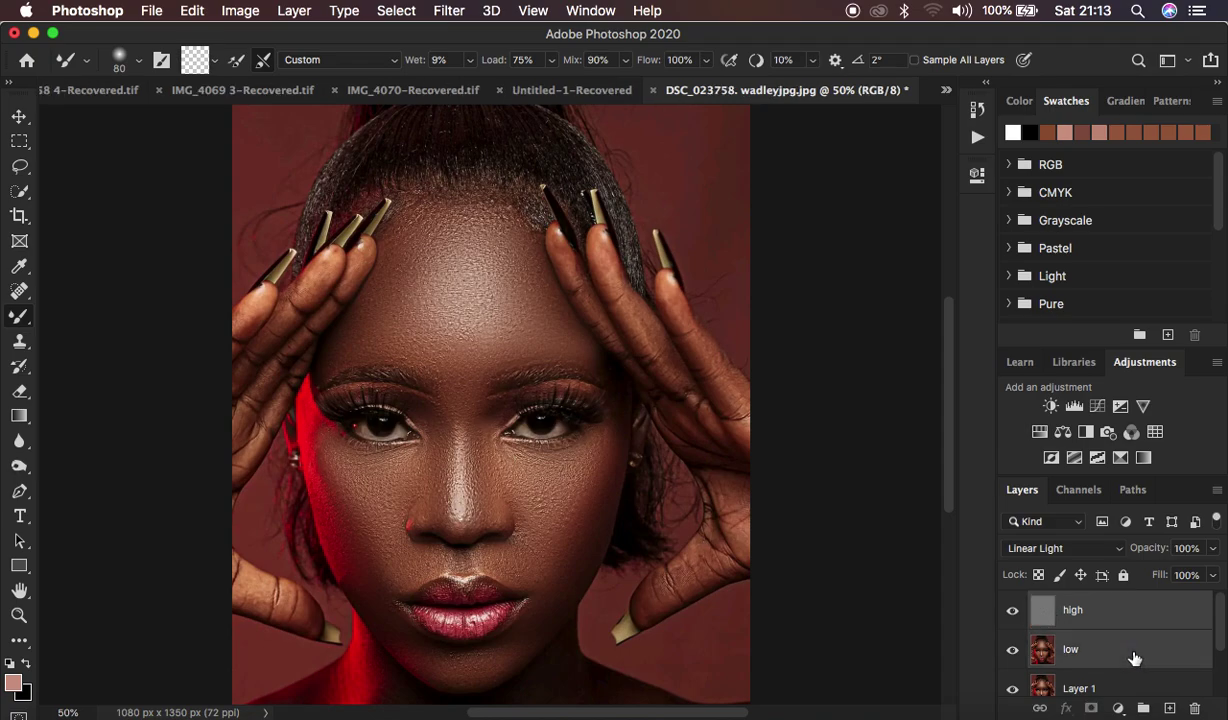
key(super+g)
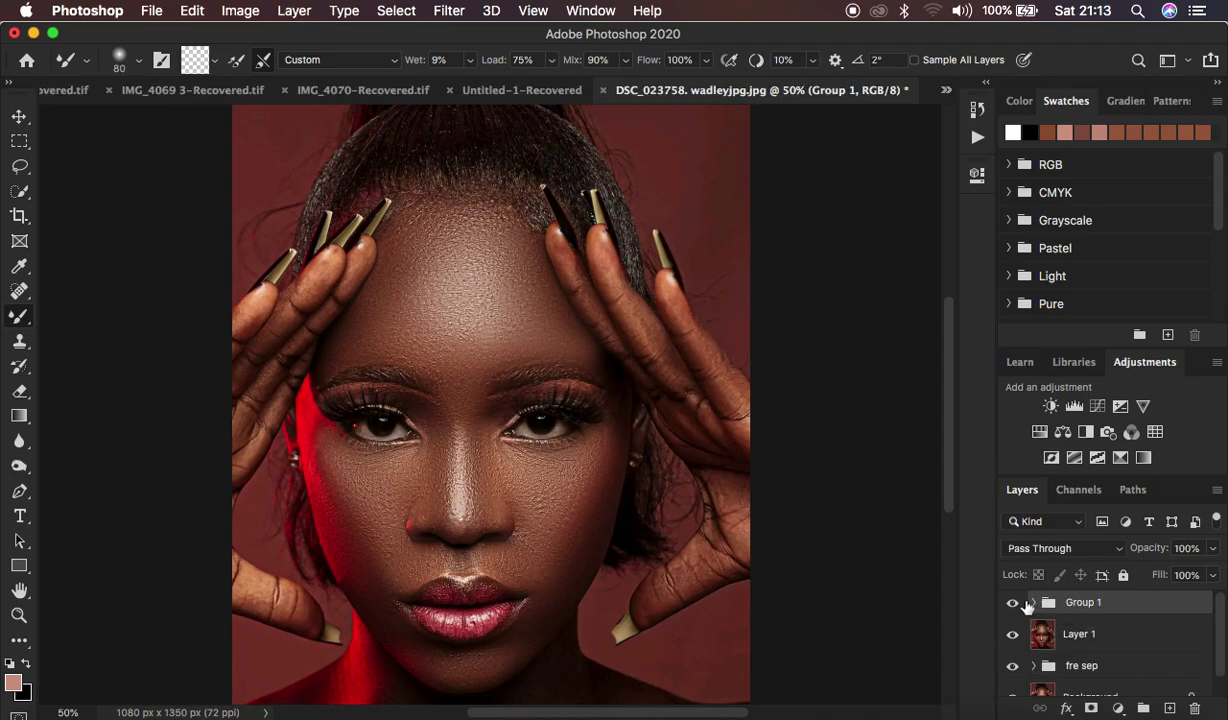
Compare the skin with and without the second smoothing pass by toggling Group 1's visibility, leaving it shown.
click(1013, 603)
click(1013, 603)
click(1013, 603)
click(1013, 603)
click(1013, 603)
click(1013, 603)
click(1013, 603)
click(1013, 603)
click(1013, 603)
click(1013, 603)
Expand Group 1, hide its high layer, and blend the low layer's tones around the chin, nose, eyes and the red-light-side hand at 80 pixels.
click(1035, 603)
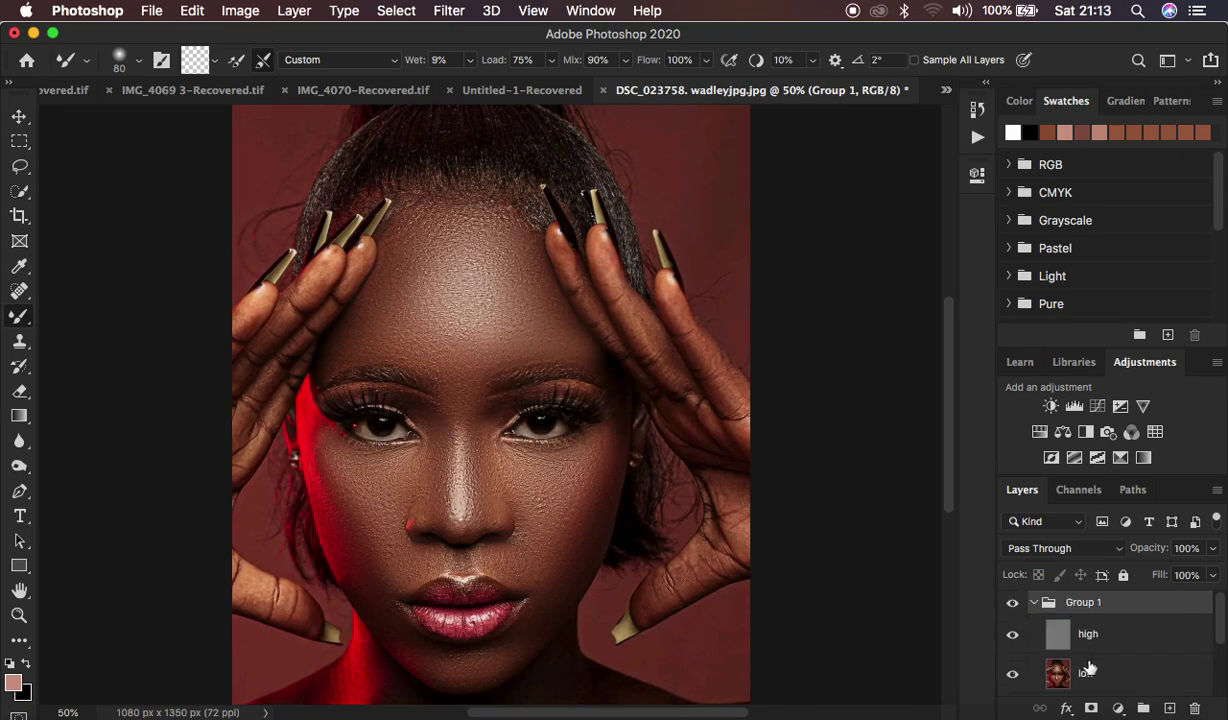
click(1090, 668)
click(1013, 634)
mouse_move(542, 588)
mouse_down()
mouse_move(543, 614)
mouse_move(496, 658)
mouse_move(441, 666)
mouse_move(420, 650)
mouse_up()
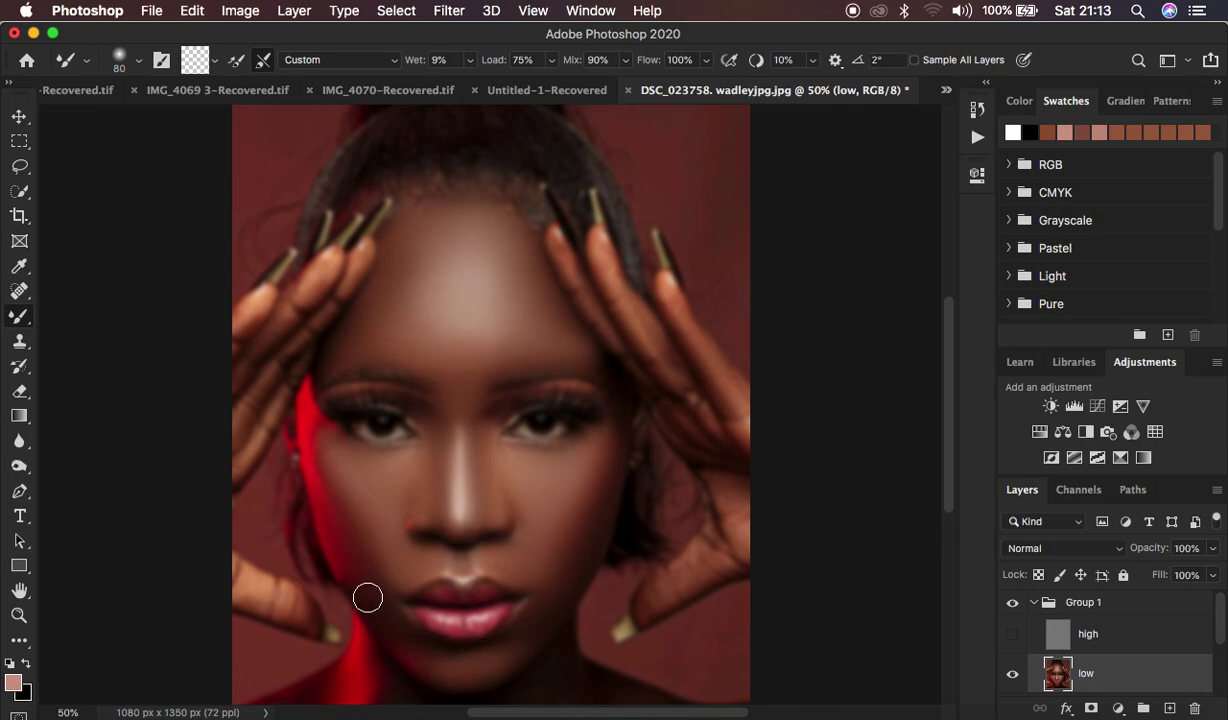
mouse_move(420, 555)
mouse_down()
mouse_move(452, 488)
mouse_move(456, 511)
mouse_move(456, 393)
mouse_move(469, 391)
mouse_move(457, 386)
mouse_move(549, 371)
mouse_move(488, 414)
mouse_up()
drag(584, 397, 595, 398)
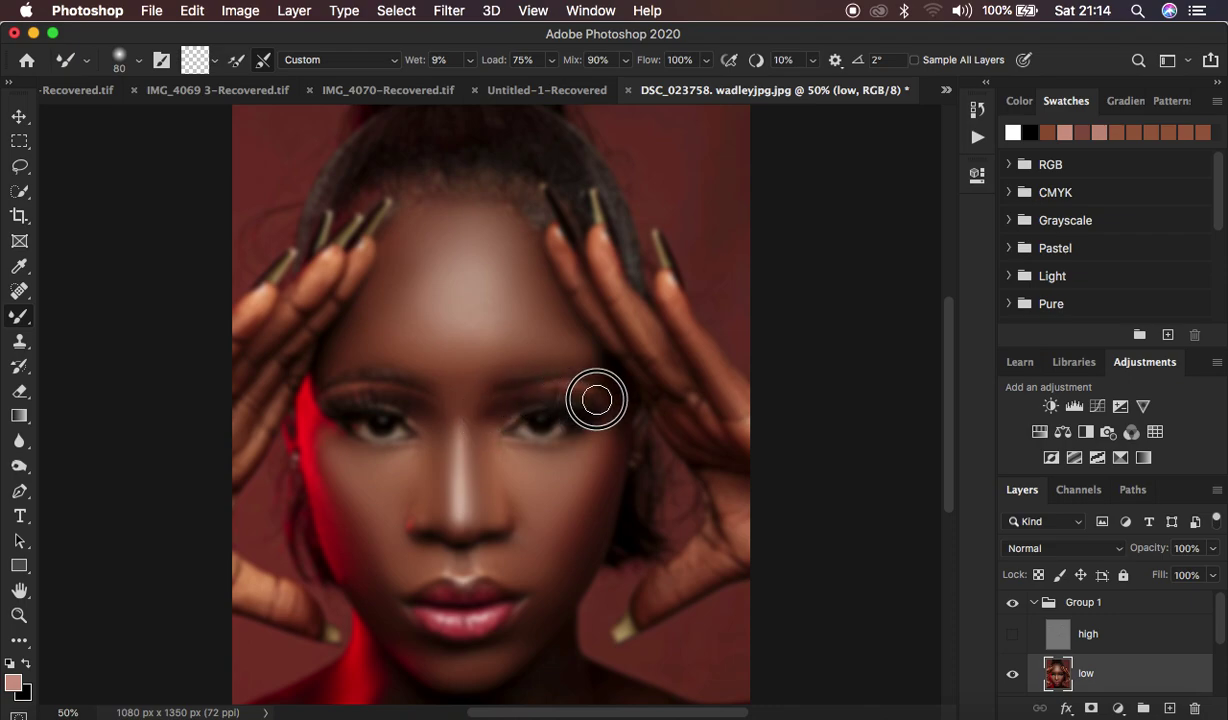
drag(365, 395, 320, 437)
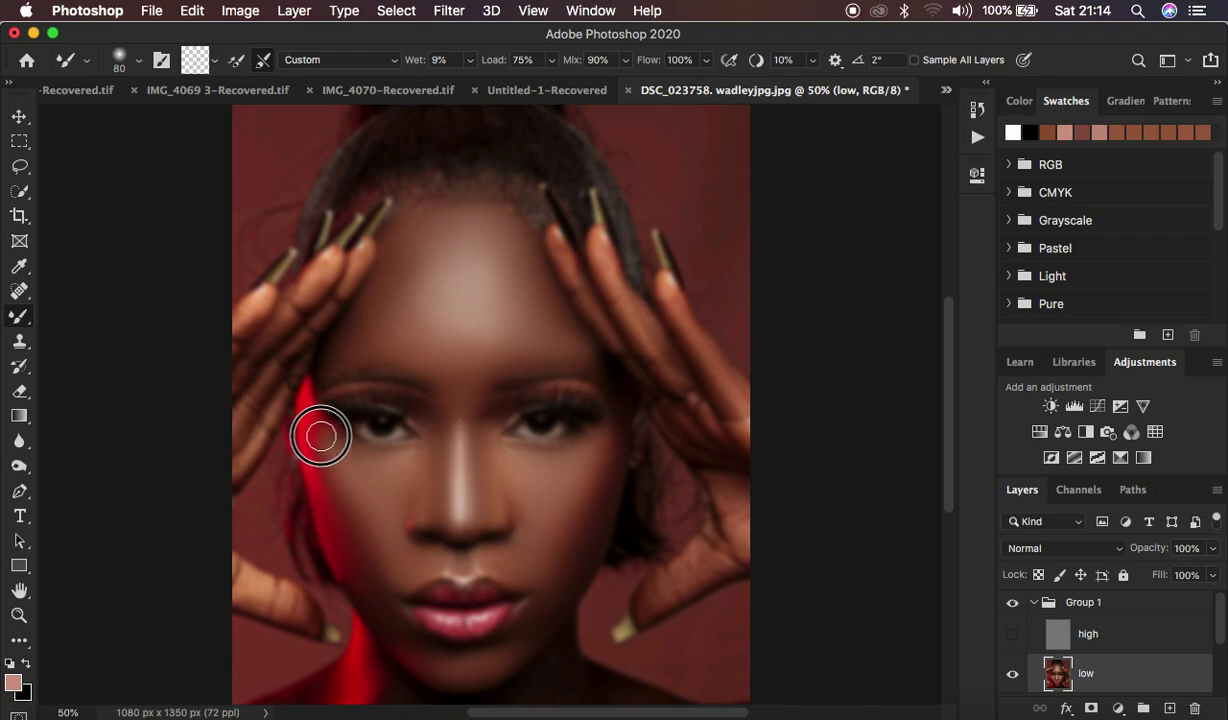
drag(325, 310, 292, 300)
drag(336, 616, 288, 606)
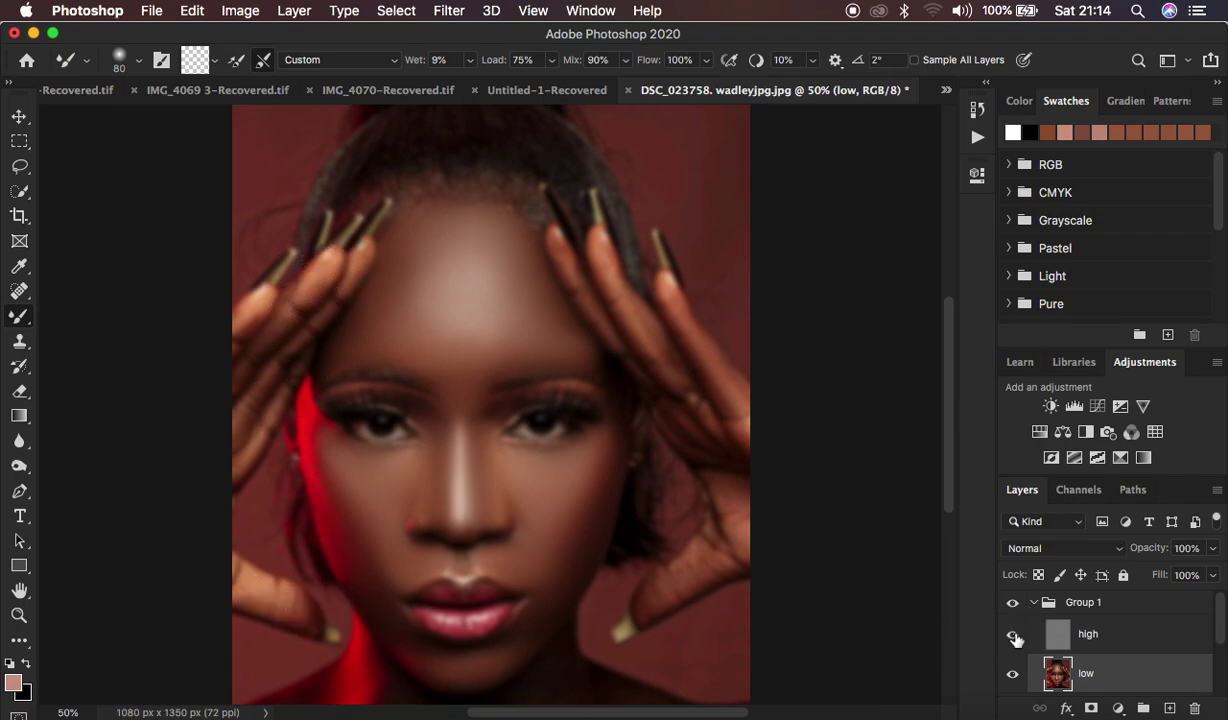
Show the high layer again and compare the skin with and without Group 1, leaving the group shown and collapsed.
click(1013, 635)
click(1013, 603)
click(1013, 603)
click(1013, 603)
click(1013, 603)
key(super+minus)
key(super+minus)
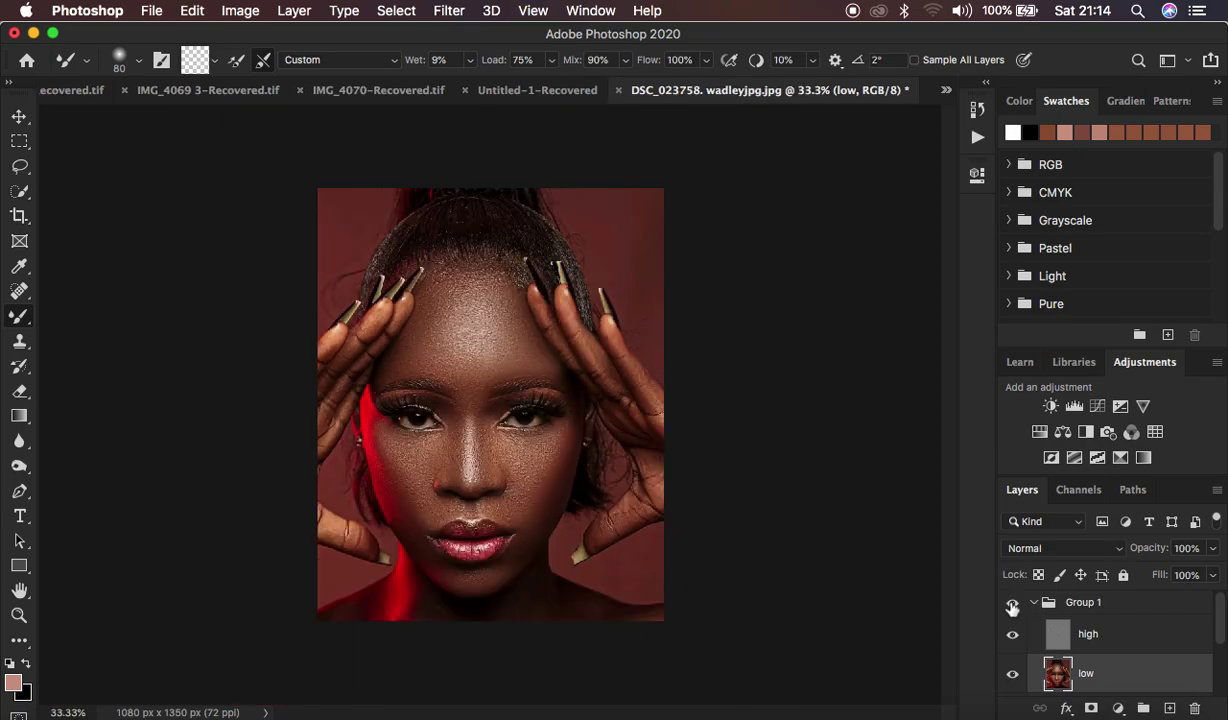
key(super+plus)
key(super+plus)
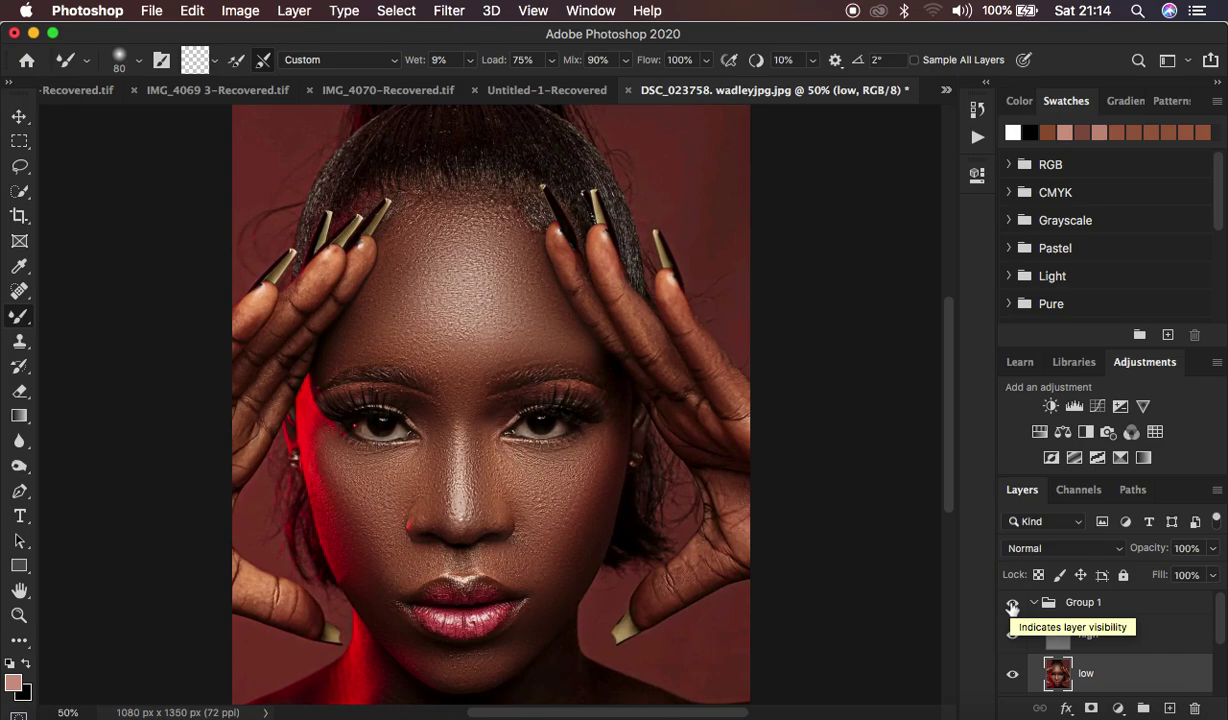
click(1037, 606)
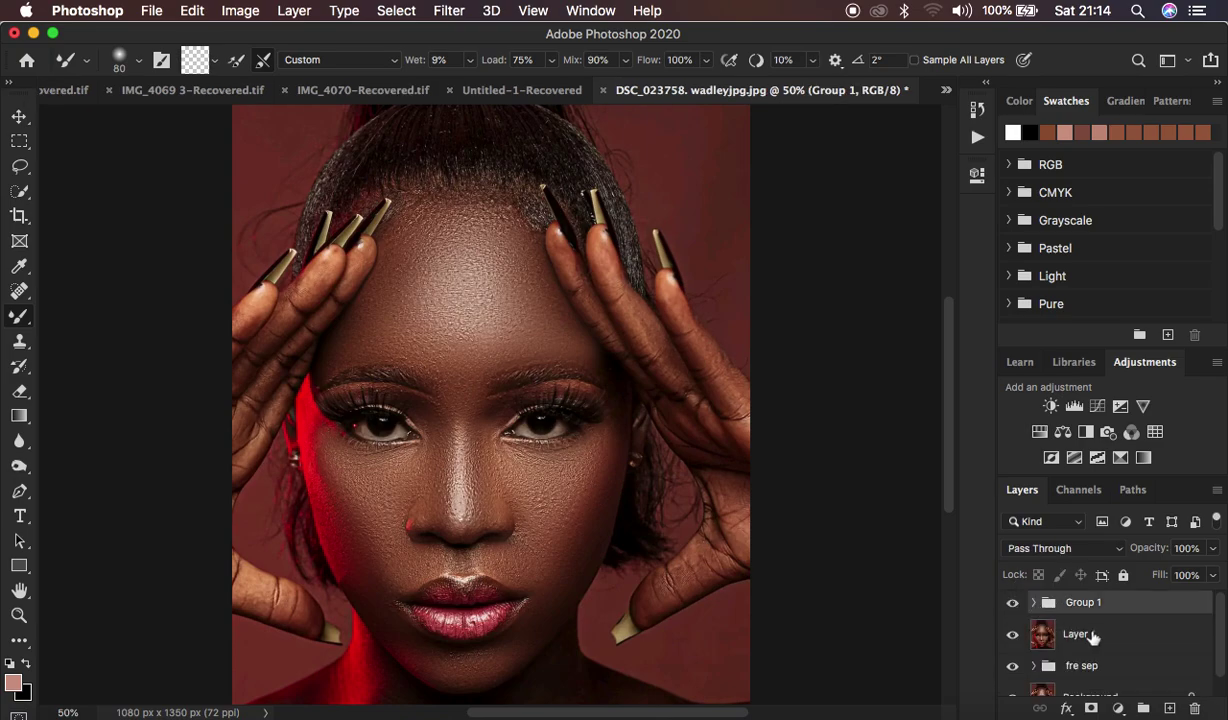
Compare the retouched portrait with the original by repeatedly isolating the Background layer, leaving all layers shown.
scroll(1092, 638, down, 1)
alt+click(1014, 680)
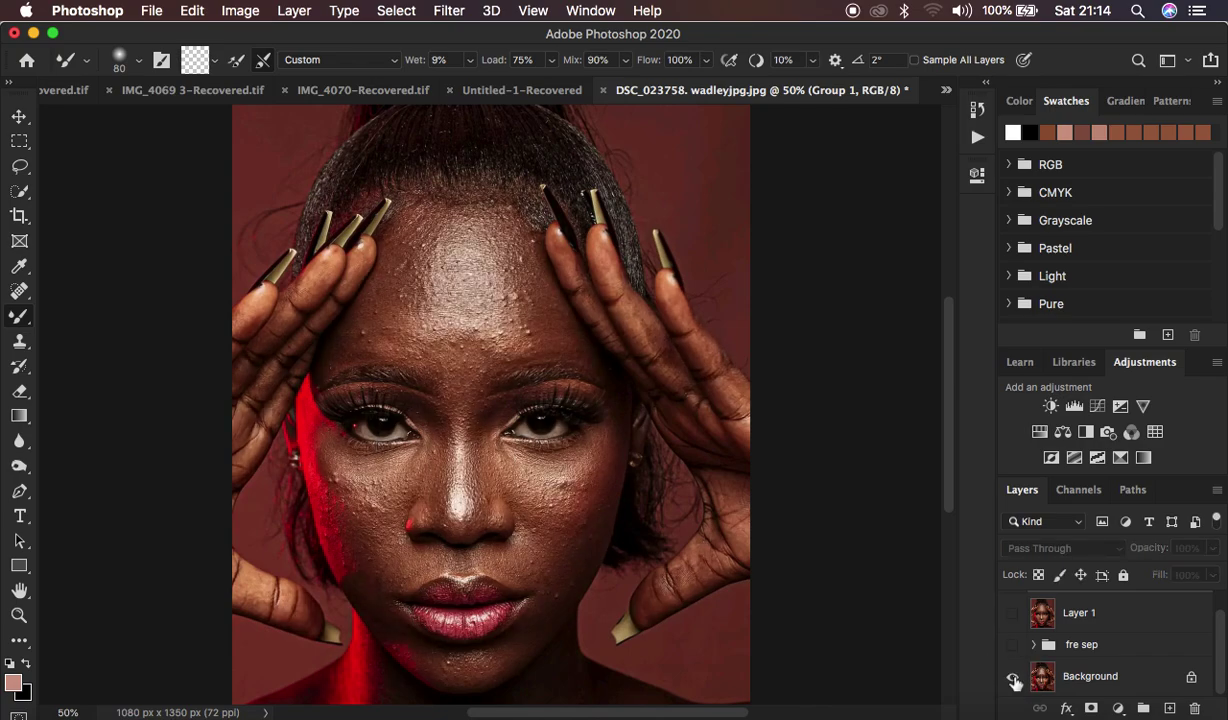
alt+click(1014, 680)
alt+click(1014, 680)
alt+click(1014, 680)
alt+click(1014, 680)
alt+click(1014, 680)
alt+click(1014, 680)
alt+click(1014, 680)
alt+click(1014, 680)
alt+click(1014, 680)
alt+click(1014, 680)
alt+click(1014, 680)
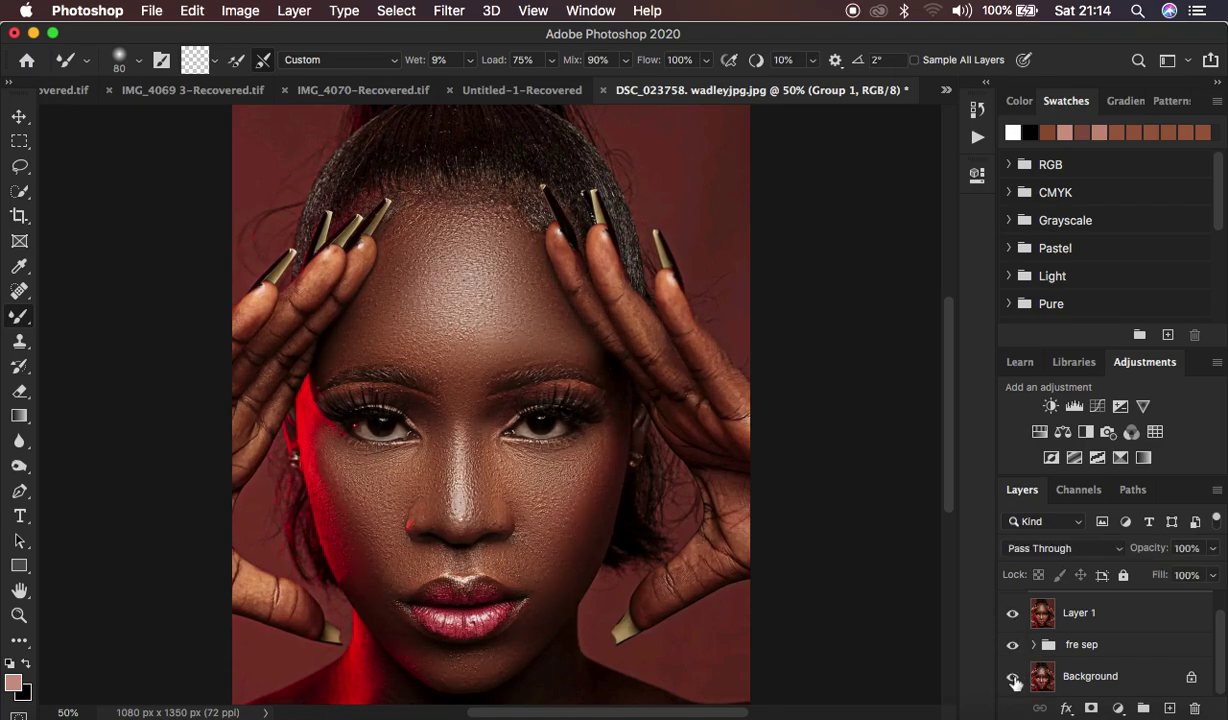
alt+click(1014, 680)
alt+click(1014, 680)
alt+click(1014, 680)
alt+click(1014, 680)
scroll(1176, 645, up, 1)
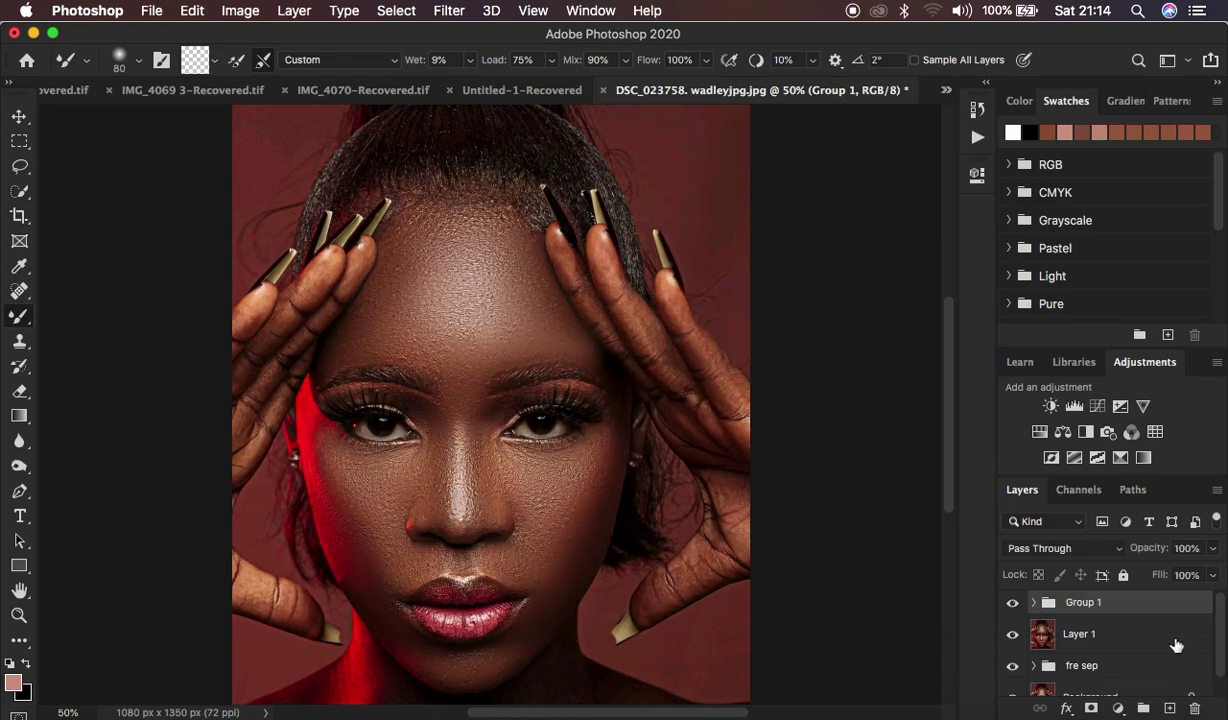
Add a Hue/Saturation adjustment layer above Group 1 with saturation at -96 and invert its mask to black.
click(1121, 709)
key(Escape)
drag(766, 340, 711, 341)
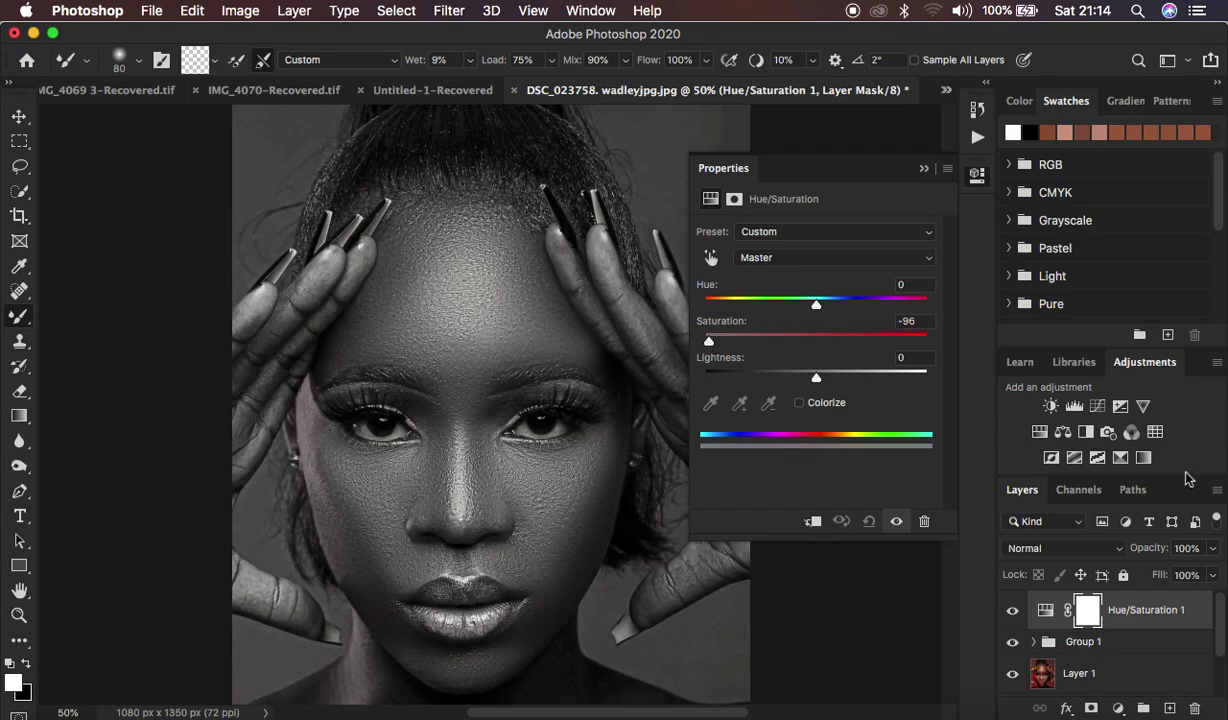
key(super+i)
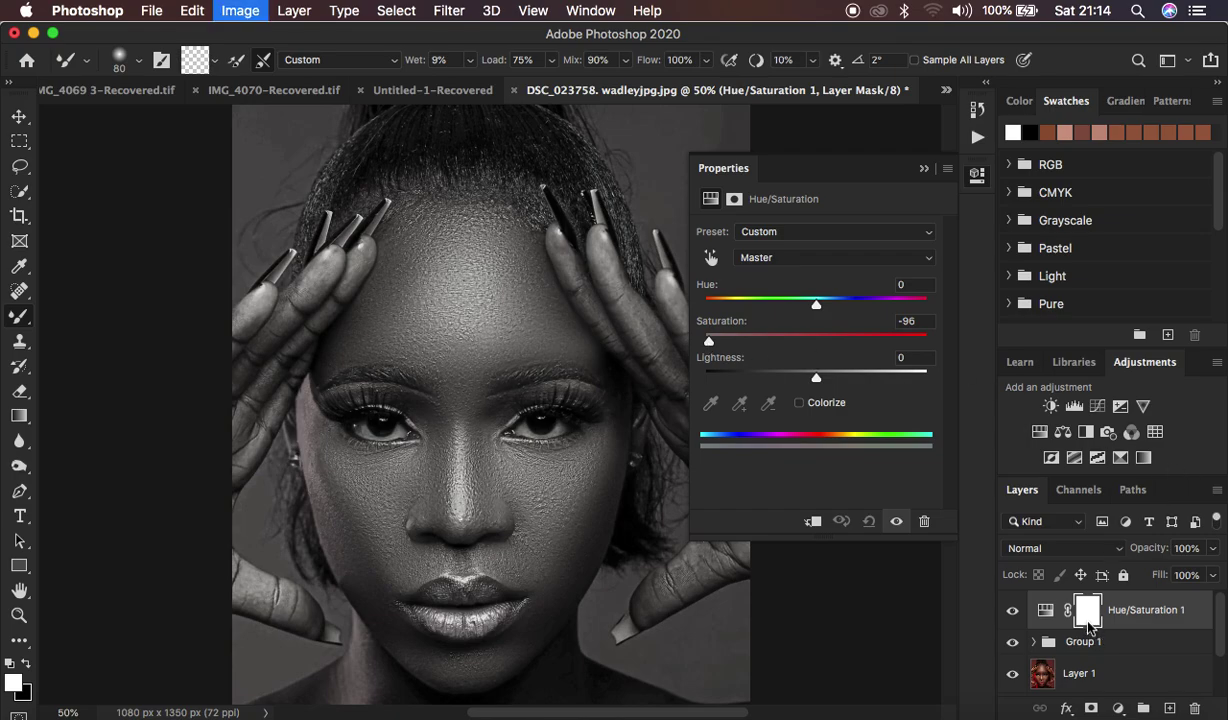
click(925, 171)
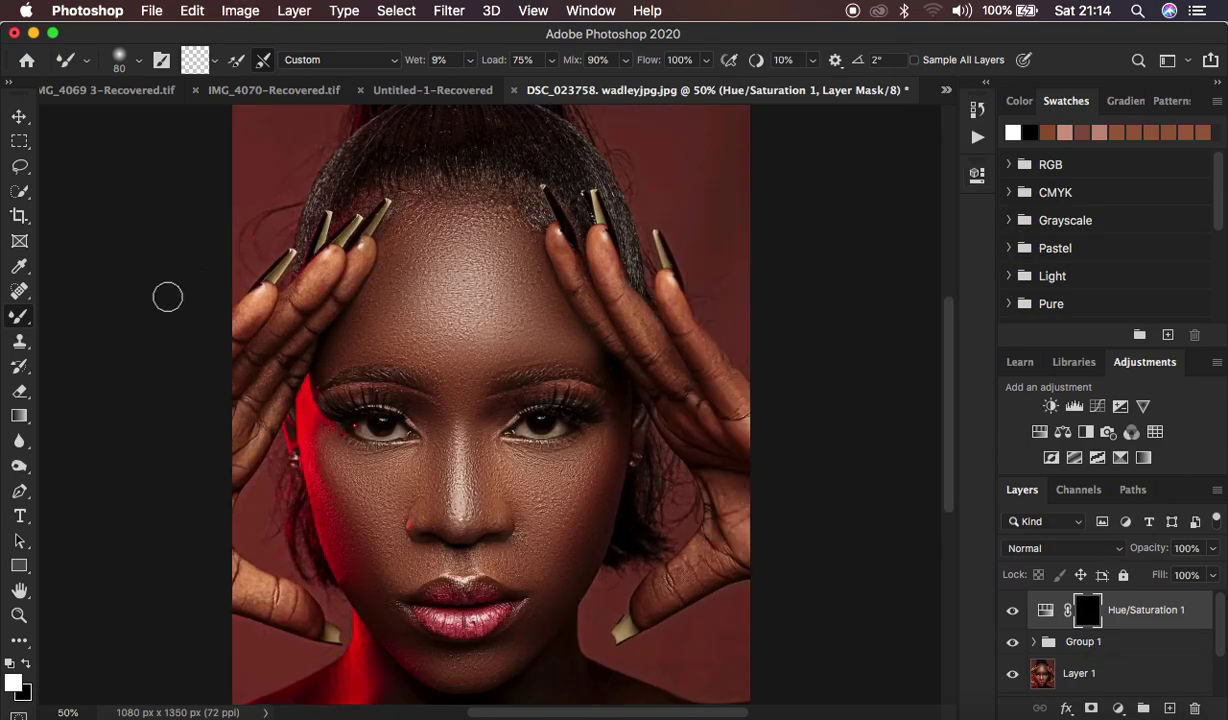
Switch to the regular Brush tool with 100% opacity and white as the foreground color.
right_click(26, 320)
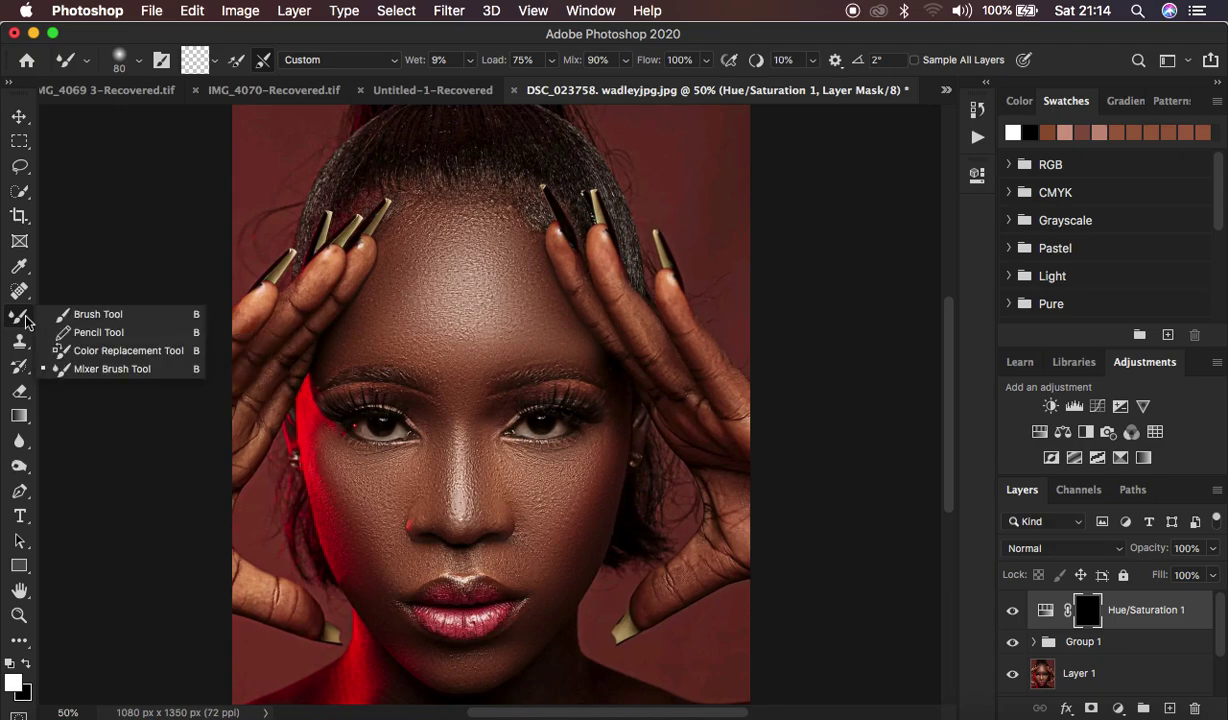
click(90, 316)
click(139, 63)
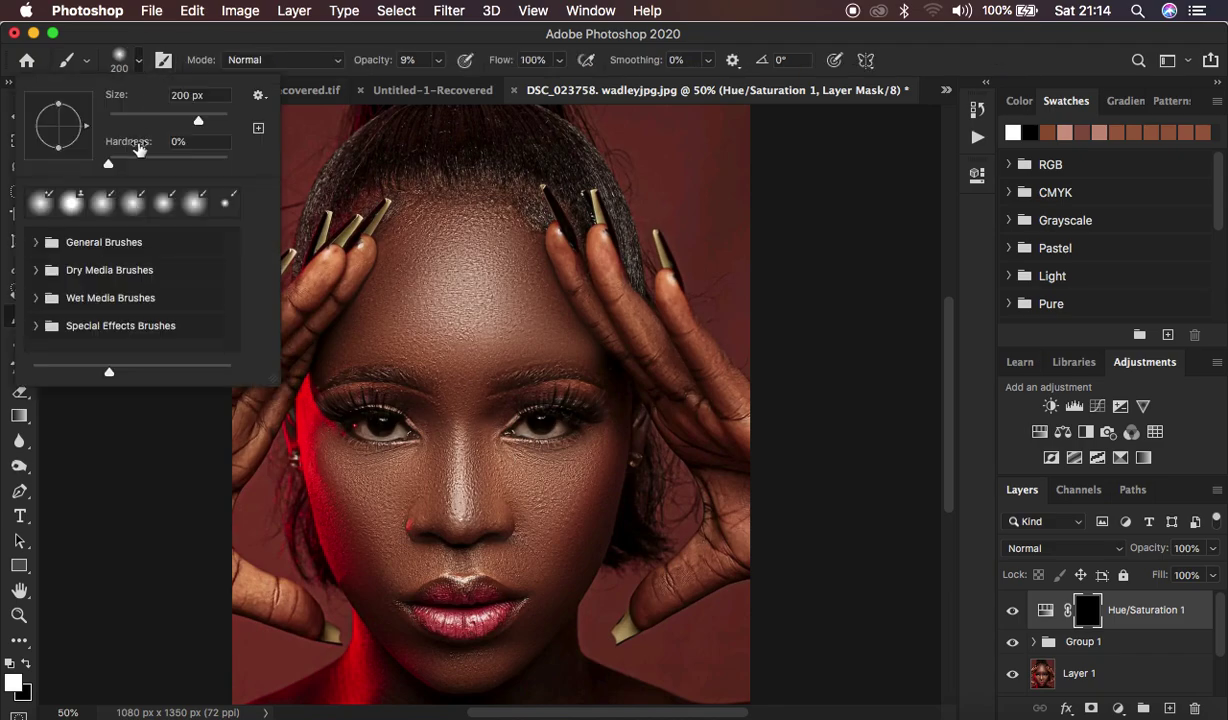
click(137, 63)
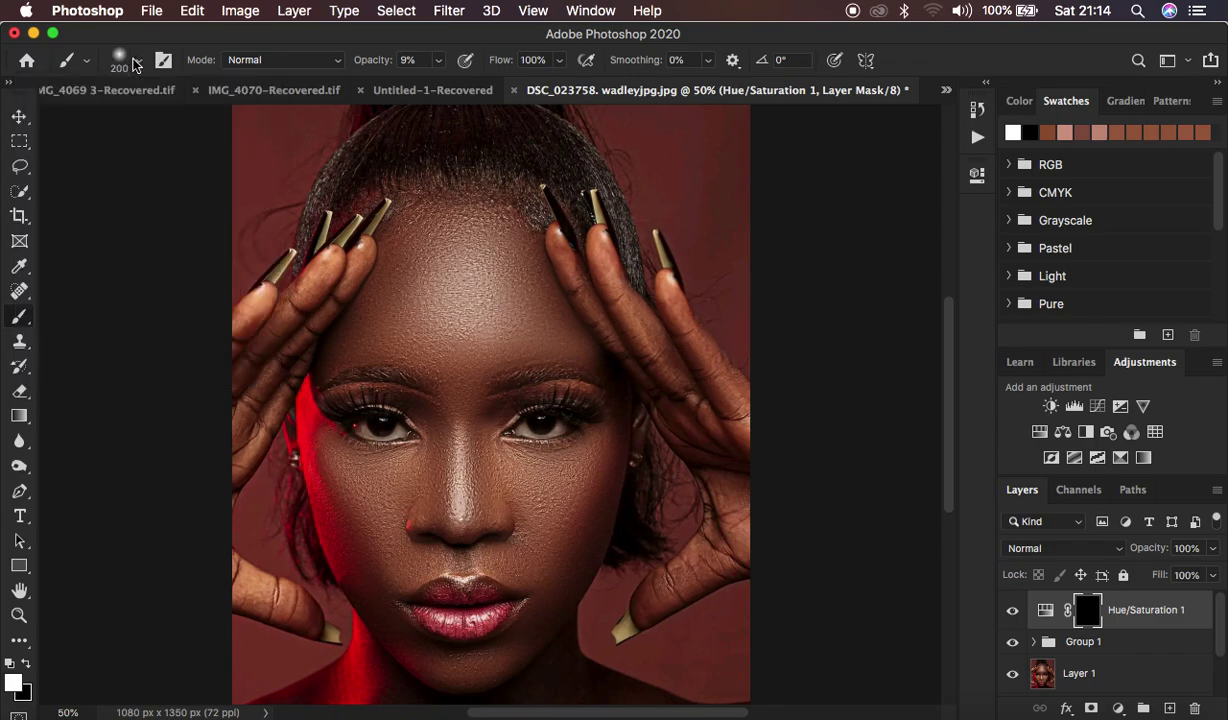
drag(376, 65, 502, 66)
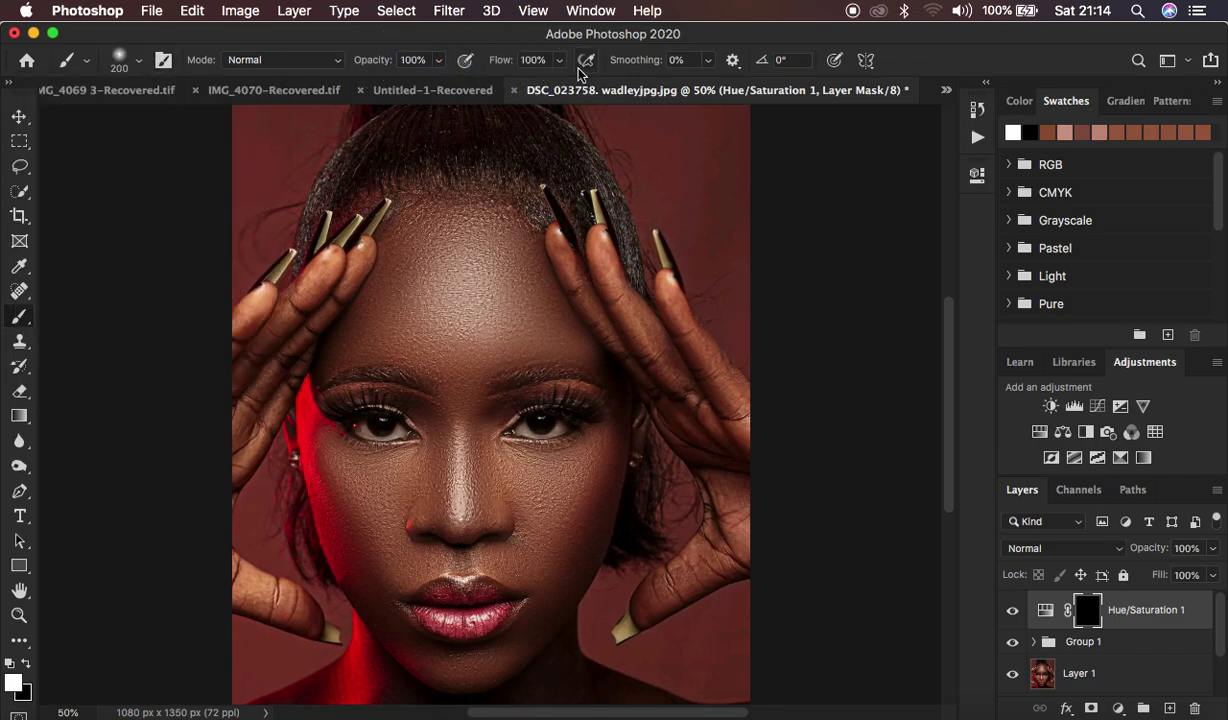
click(26, 664)
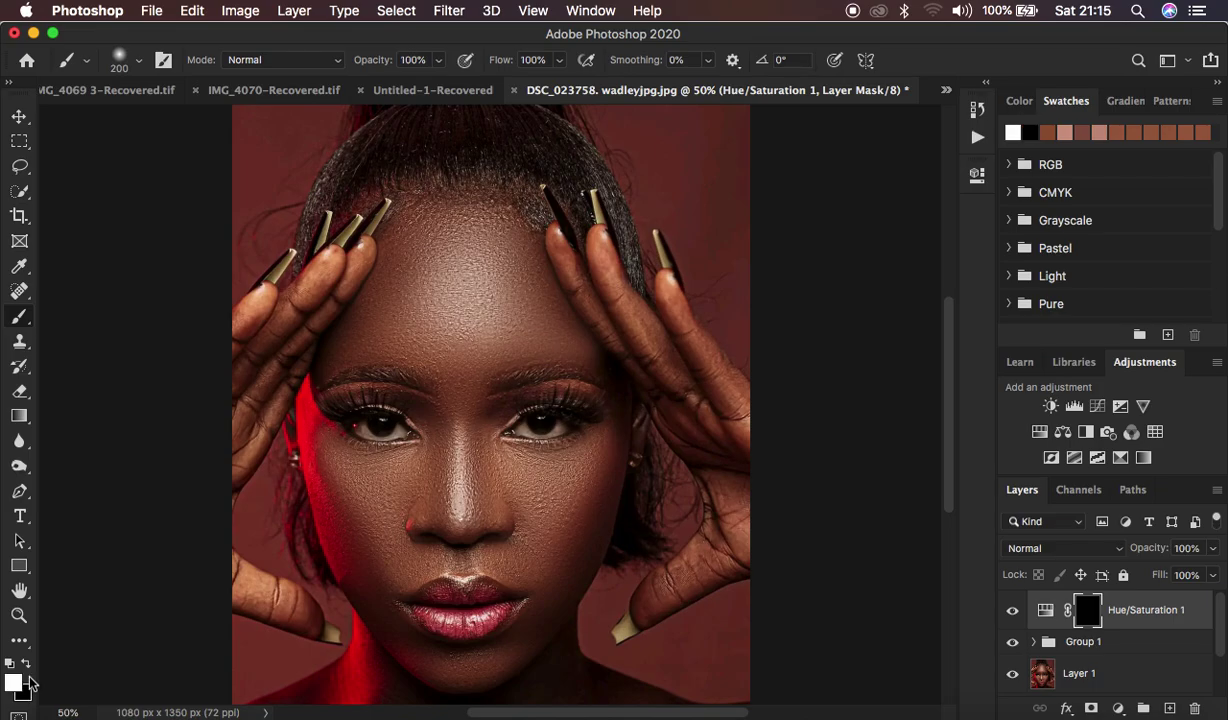
Paint white on the Hue/Saturation mask over the white of the red-lit-side eye with a 35-pixel brush.
key(super+plus)
key(super+plus)
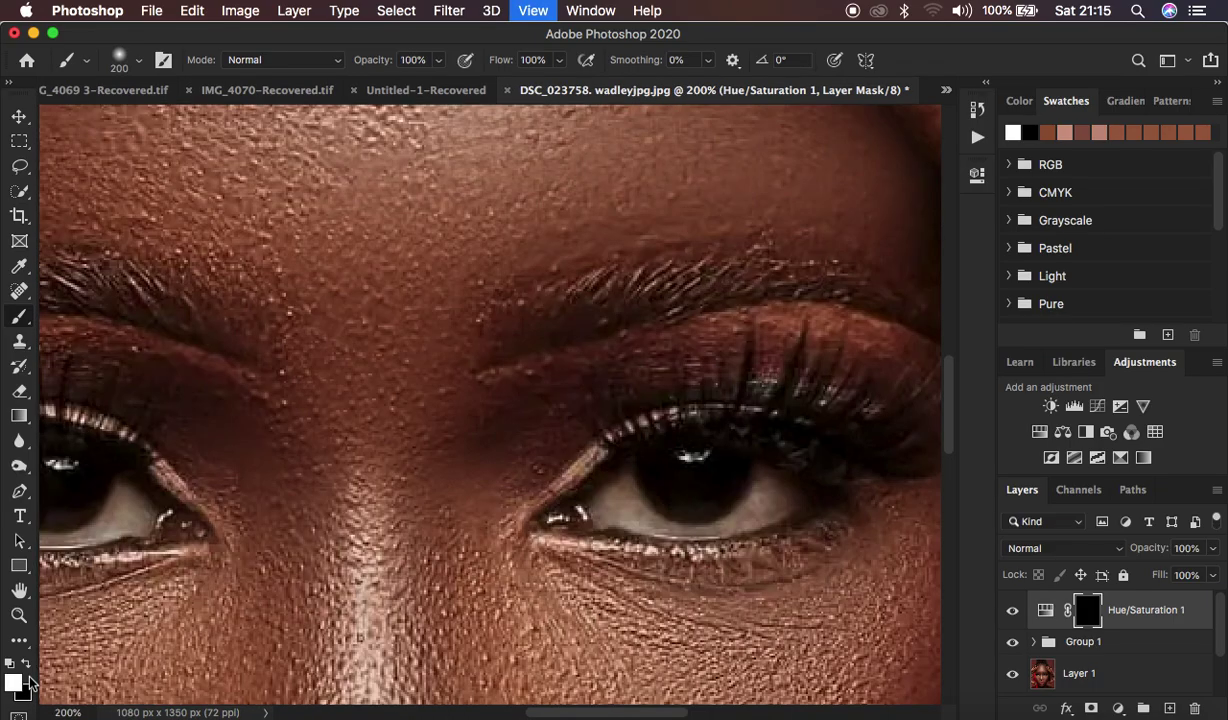
scroll(375, 513, down, 5)
scroll(375, 513, left, 5)
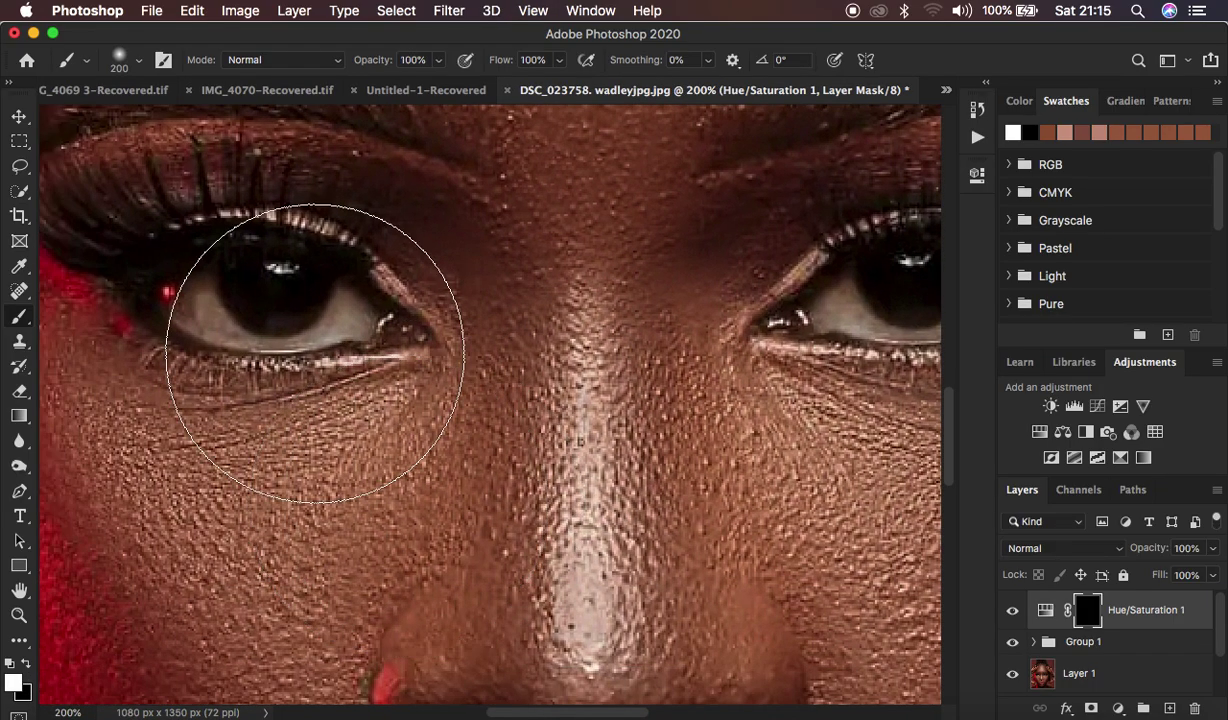
key(bracketleft)
key(bracketleft)
key(bracketleft)
key(bracketleft)
key(bracketleft)
key(bracketleft)
key(bracketleft)
key(bracketleft)
key(bracketleft)
key(bracketleft)
key(bracketleft)
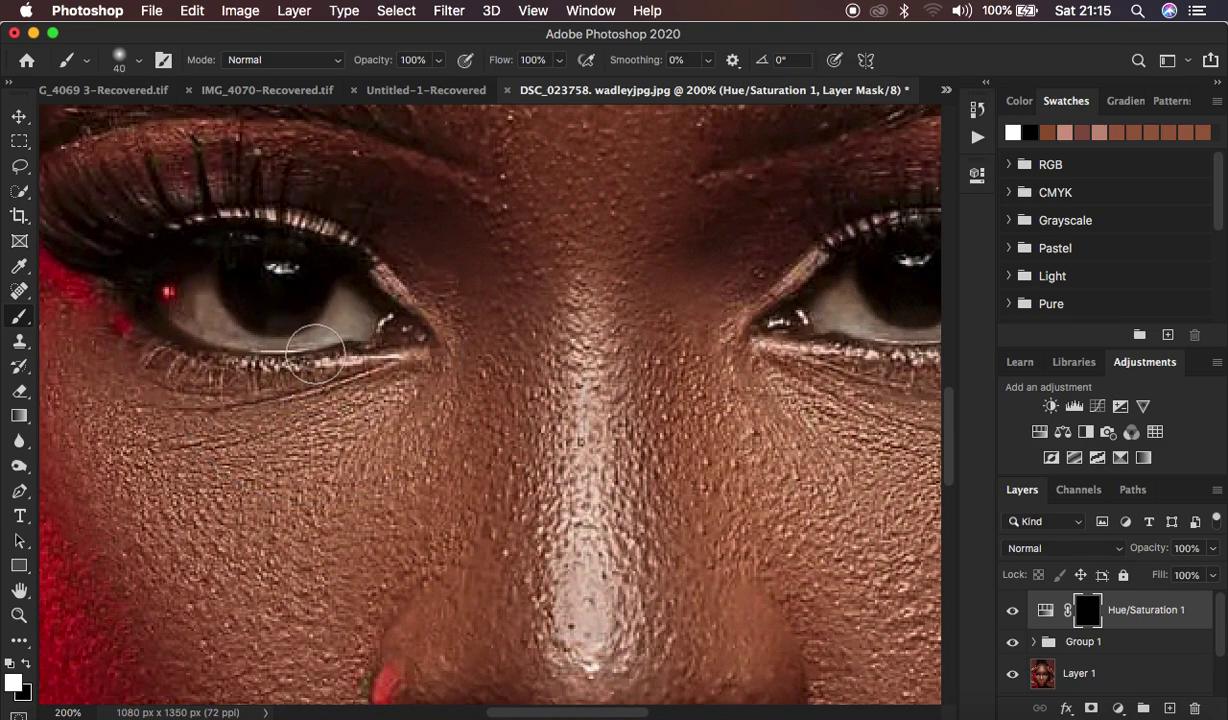
mouse_move(200, 287)
mouse_down()
mouse_move(233, 307)
mouse_move(323, 282)
mouse_move(340, 305)
mouse_move(288, 310)
mouse_move(178, 280)
mouse_up()
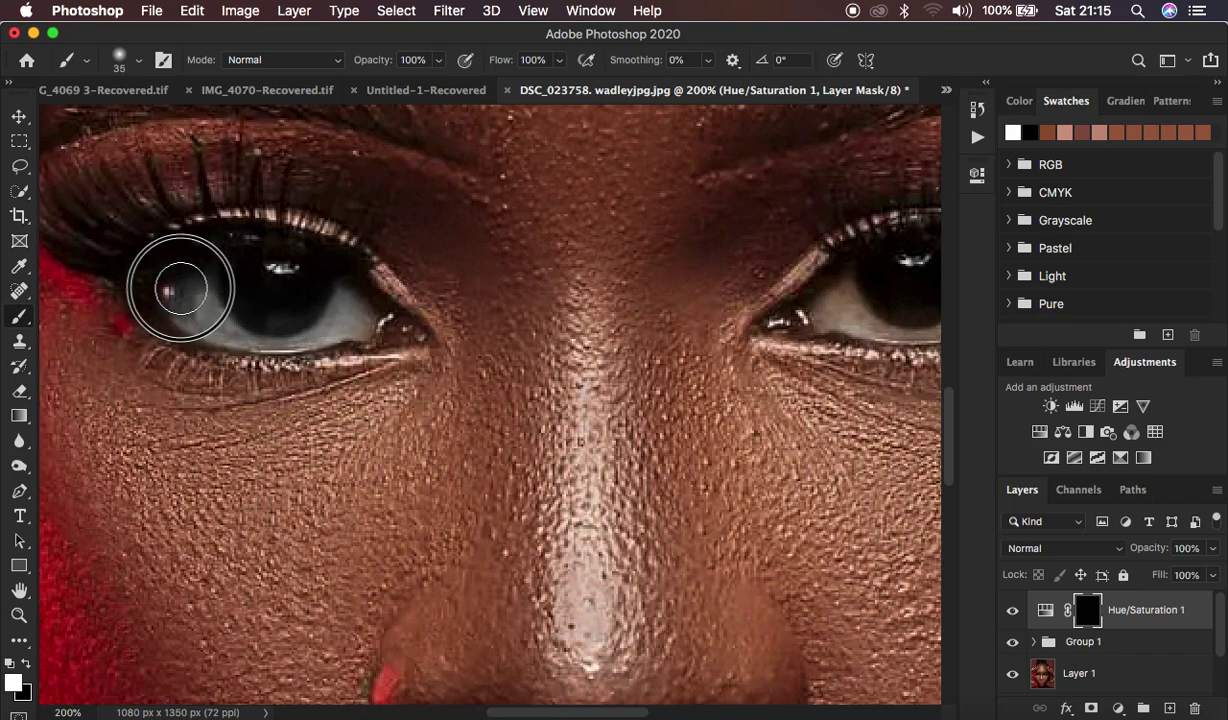
Desaturate the white of the other eye by painting over it on the Hue/Saturation mask at 35 pixels.
scroll(668, 322, right, 6)
mouse_move(526, 318)
mouse_down()
mouse_move(600, 345)
mouse_move(680, 313)
mouse_move(645, 323)
mouse_move(613, 315)
mouse_move(601, 295)
mouse_move(533, 321)
mouse_move(607, 340)
mouse_move(680, 310)
mouse_up()
key(super+minus)
key(super+minus)
key(super+minus)
key(super+minus)
key(super+minus)
key(super+minus)
key(super+minus)
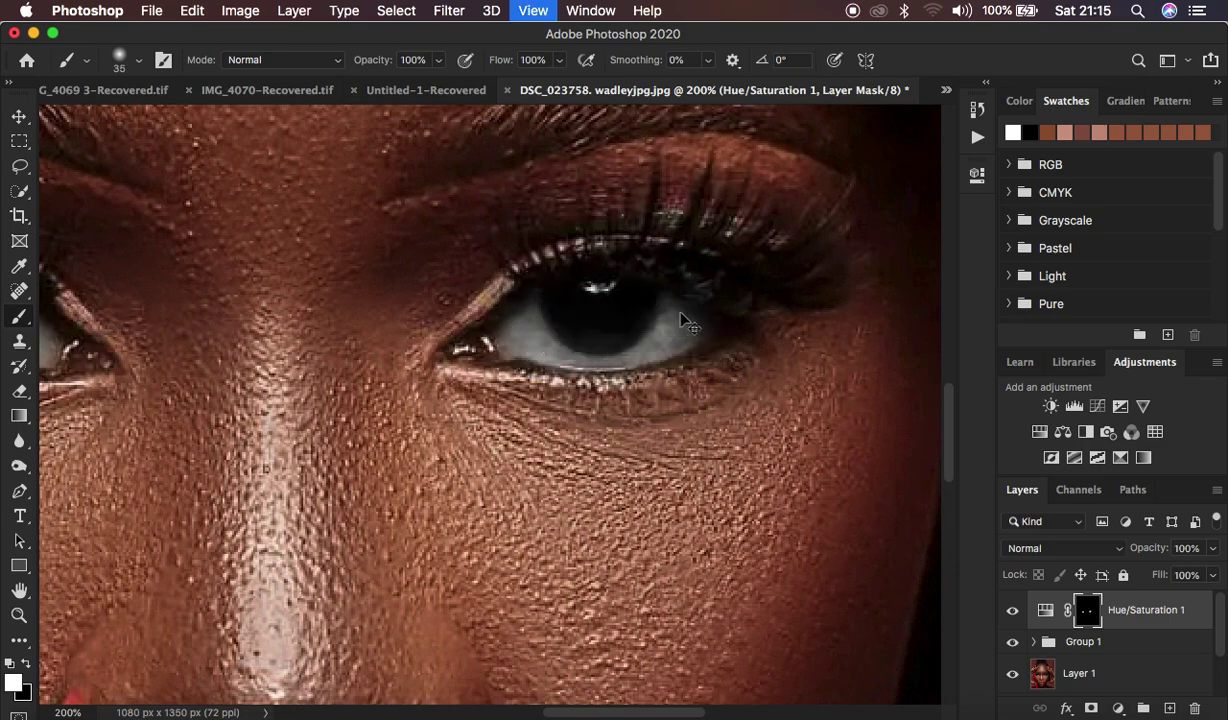
key(super+plus)
key(super+plus)
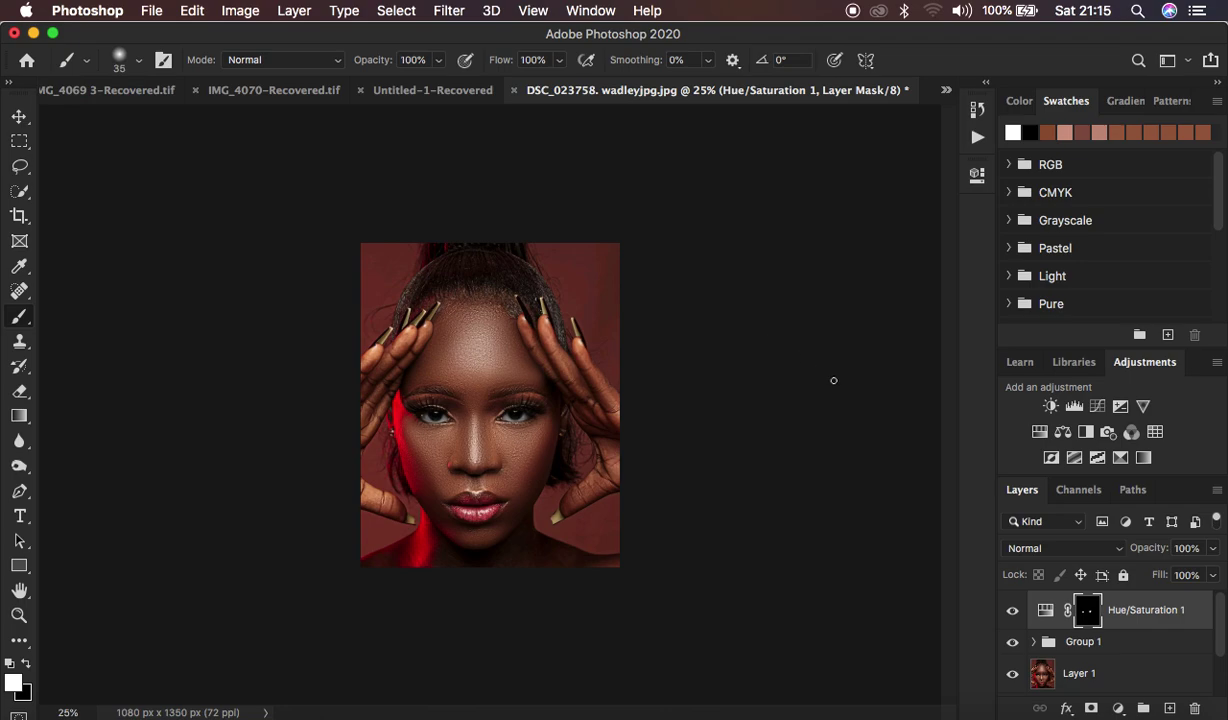
Compare the portrait including the eye correction with the original Background layer, leaving all layers visible.
scroll(1086, 647, down, 2)
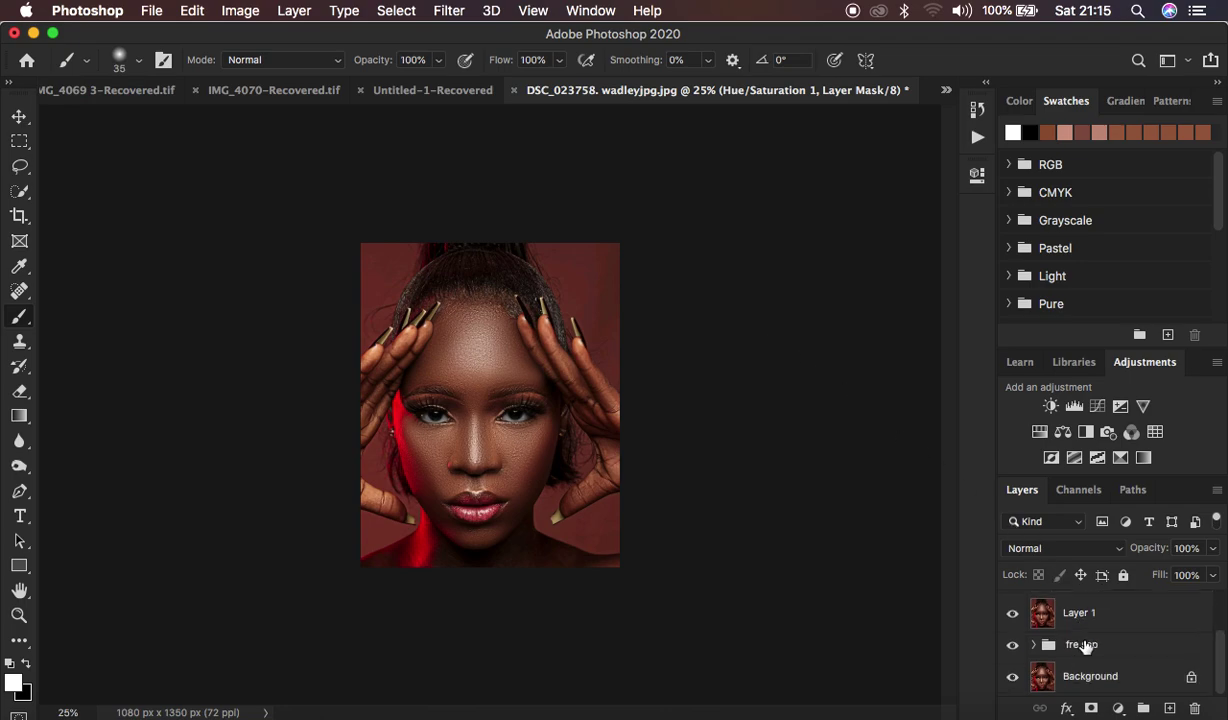
alt+click(1012, 677)
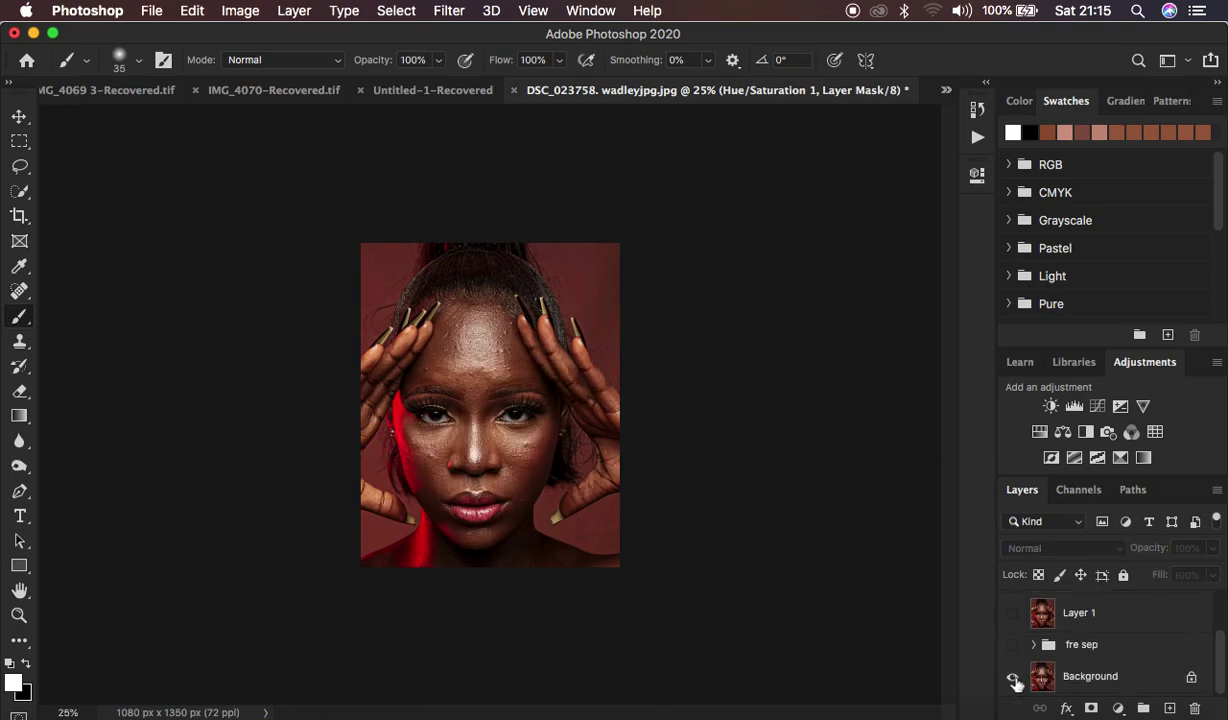
alt+click(1013, 678)
alt+click(1013, 678)
alt+click(1013, 678)
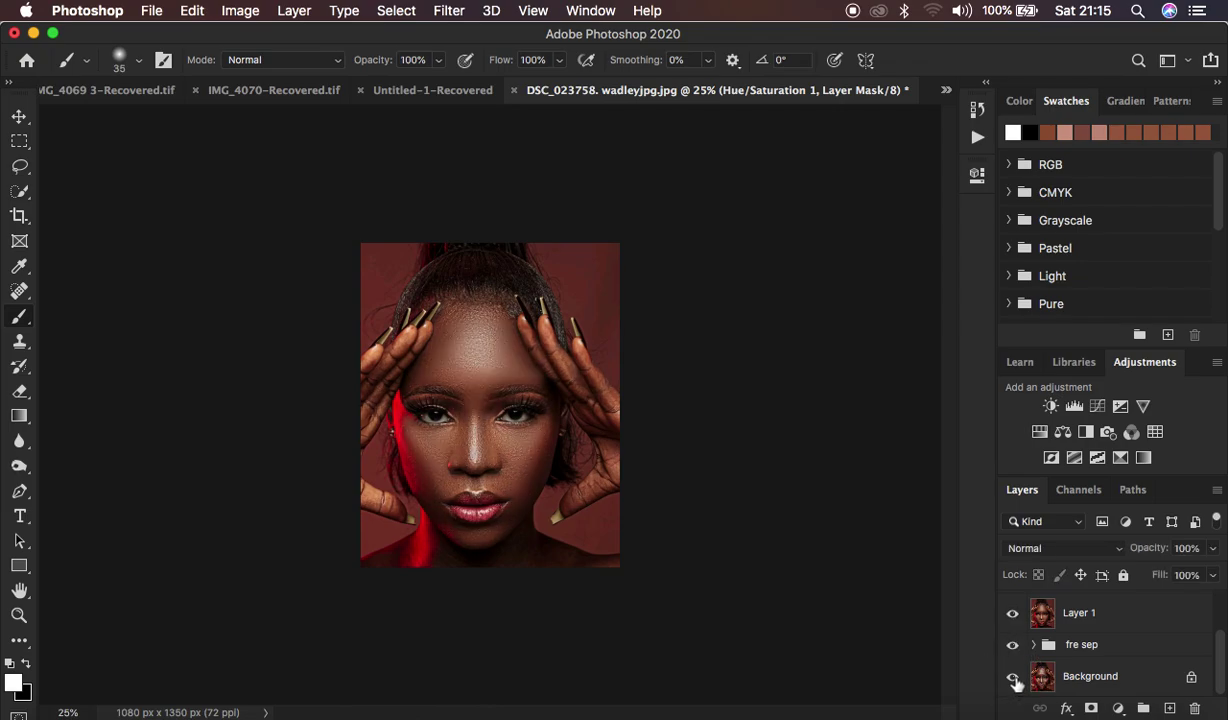
key(super+equal)
key(super+equal)
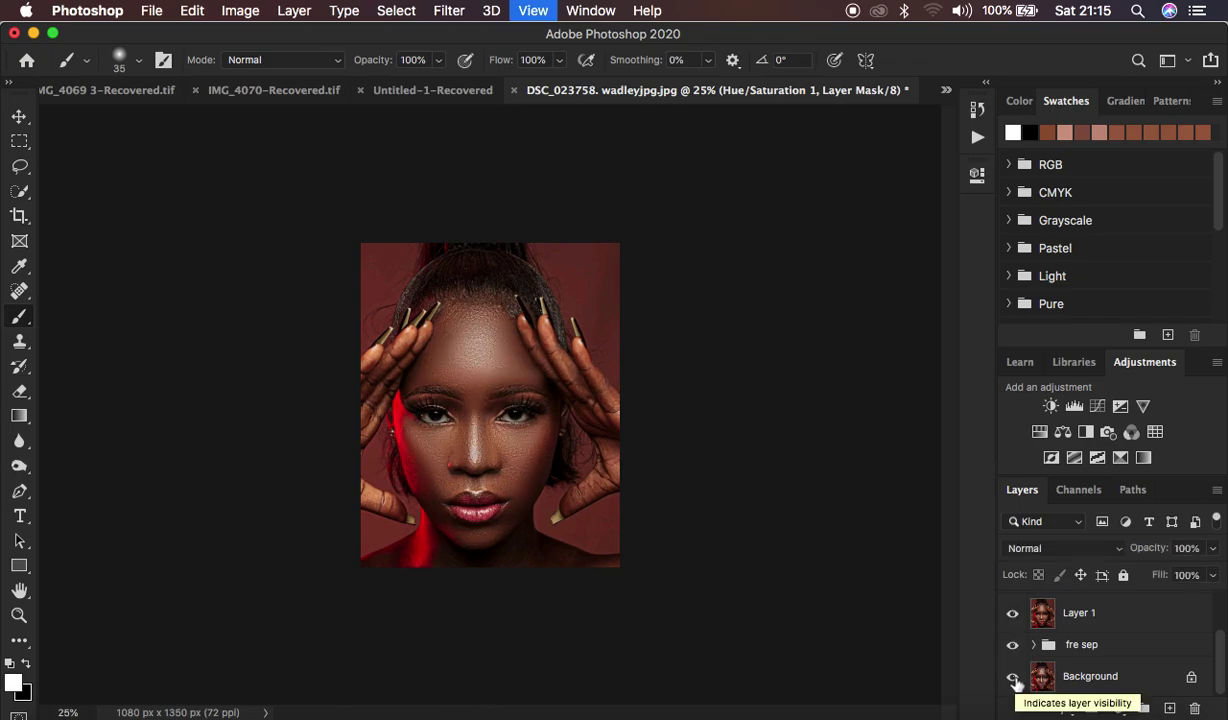